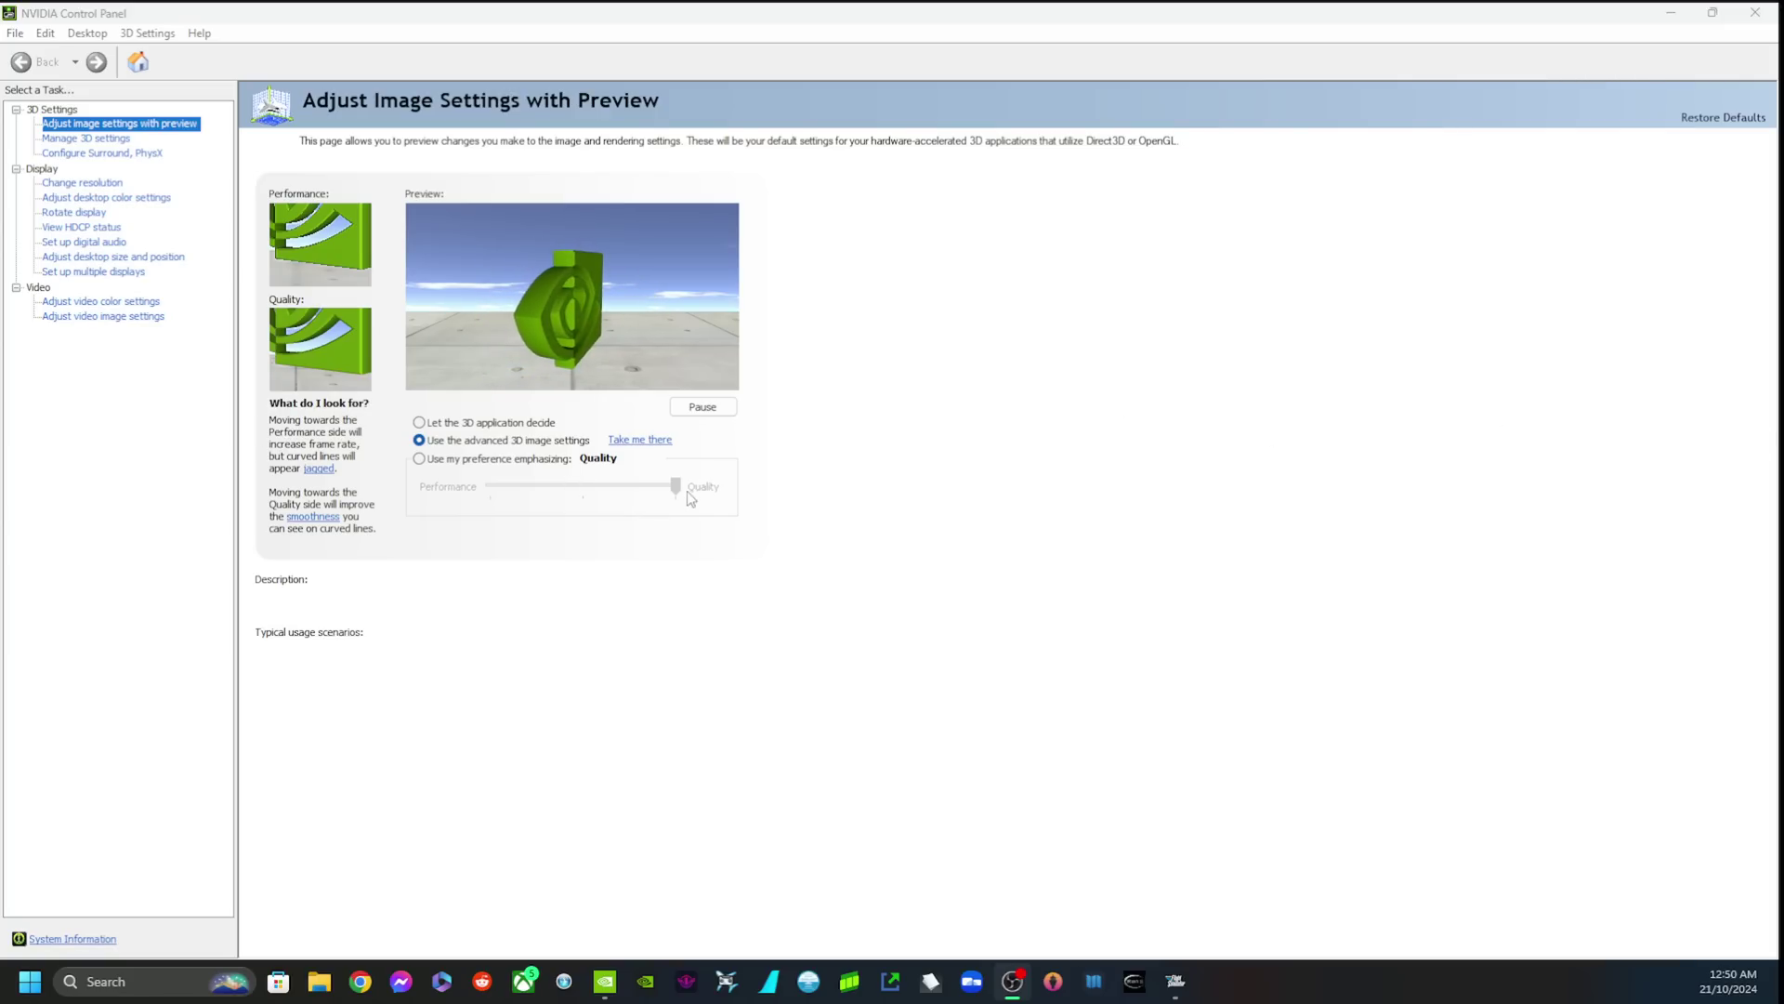
Open Manage 3D settings under 3D Settings to list the Global Settings
mouse_move(625, 449)
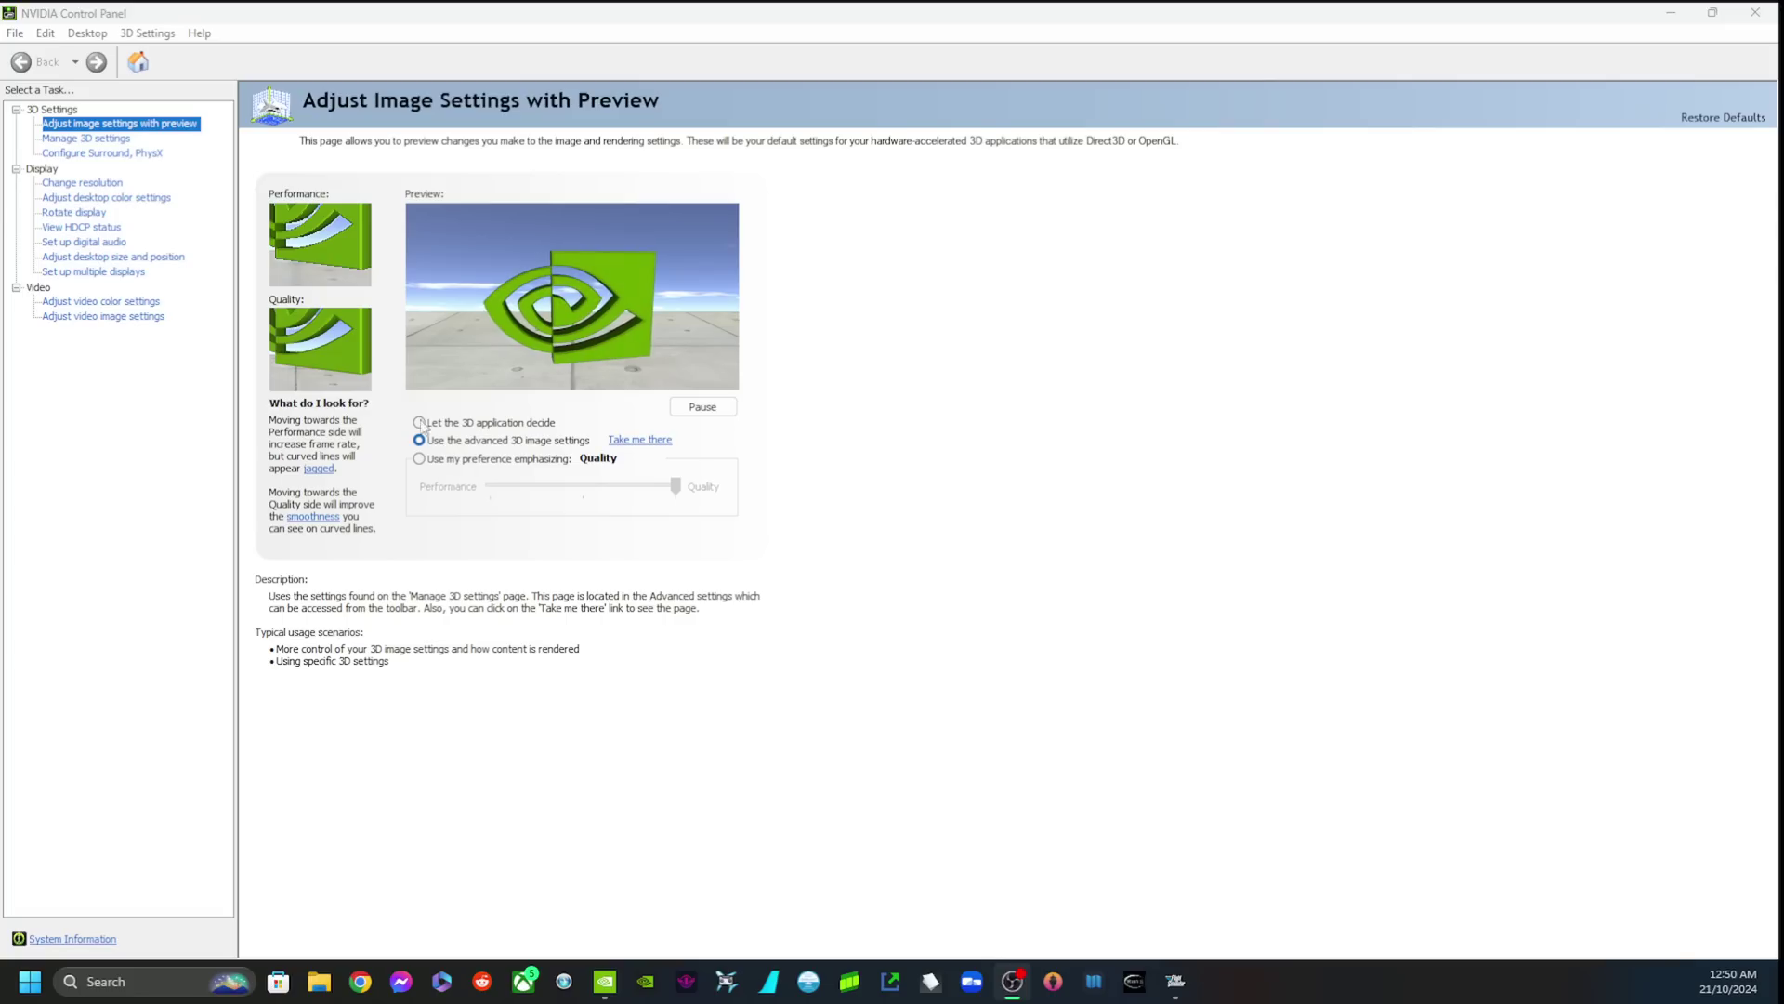
left_click(114, 140)
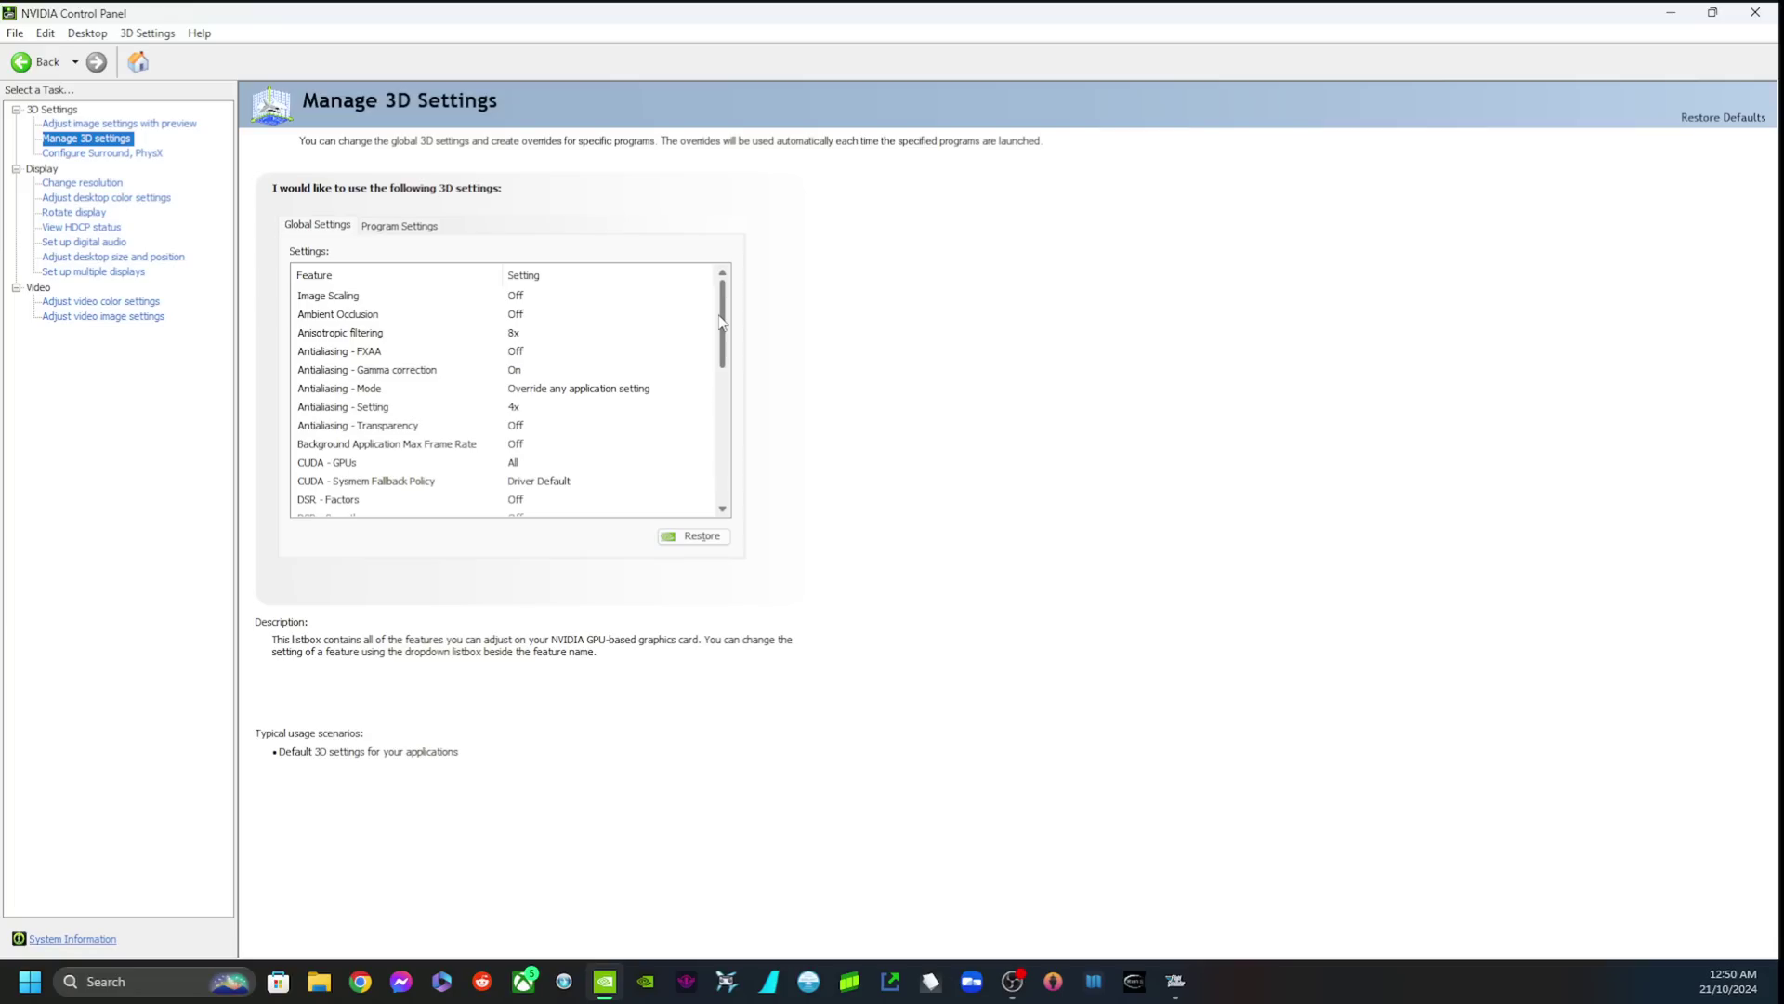
Set global Anisotropic filtering to 16x and apply the change
mouse_move(722, 321)
left_mouse_down()
mouse_move(722, 460)
mouse_move(722, 315)
left_mouse_up()
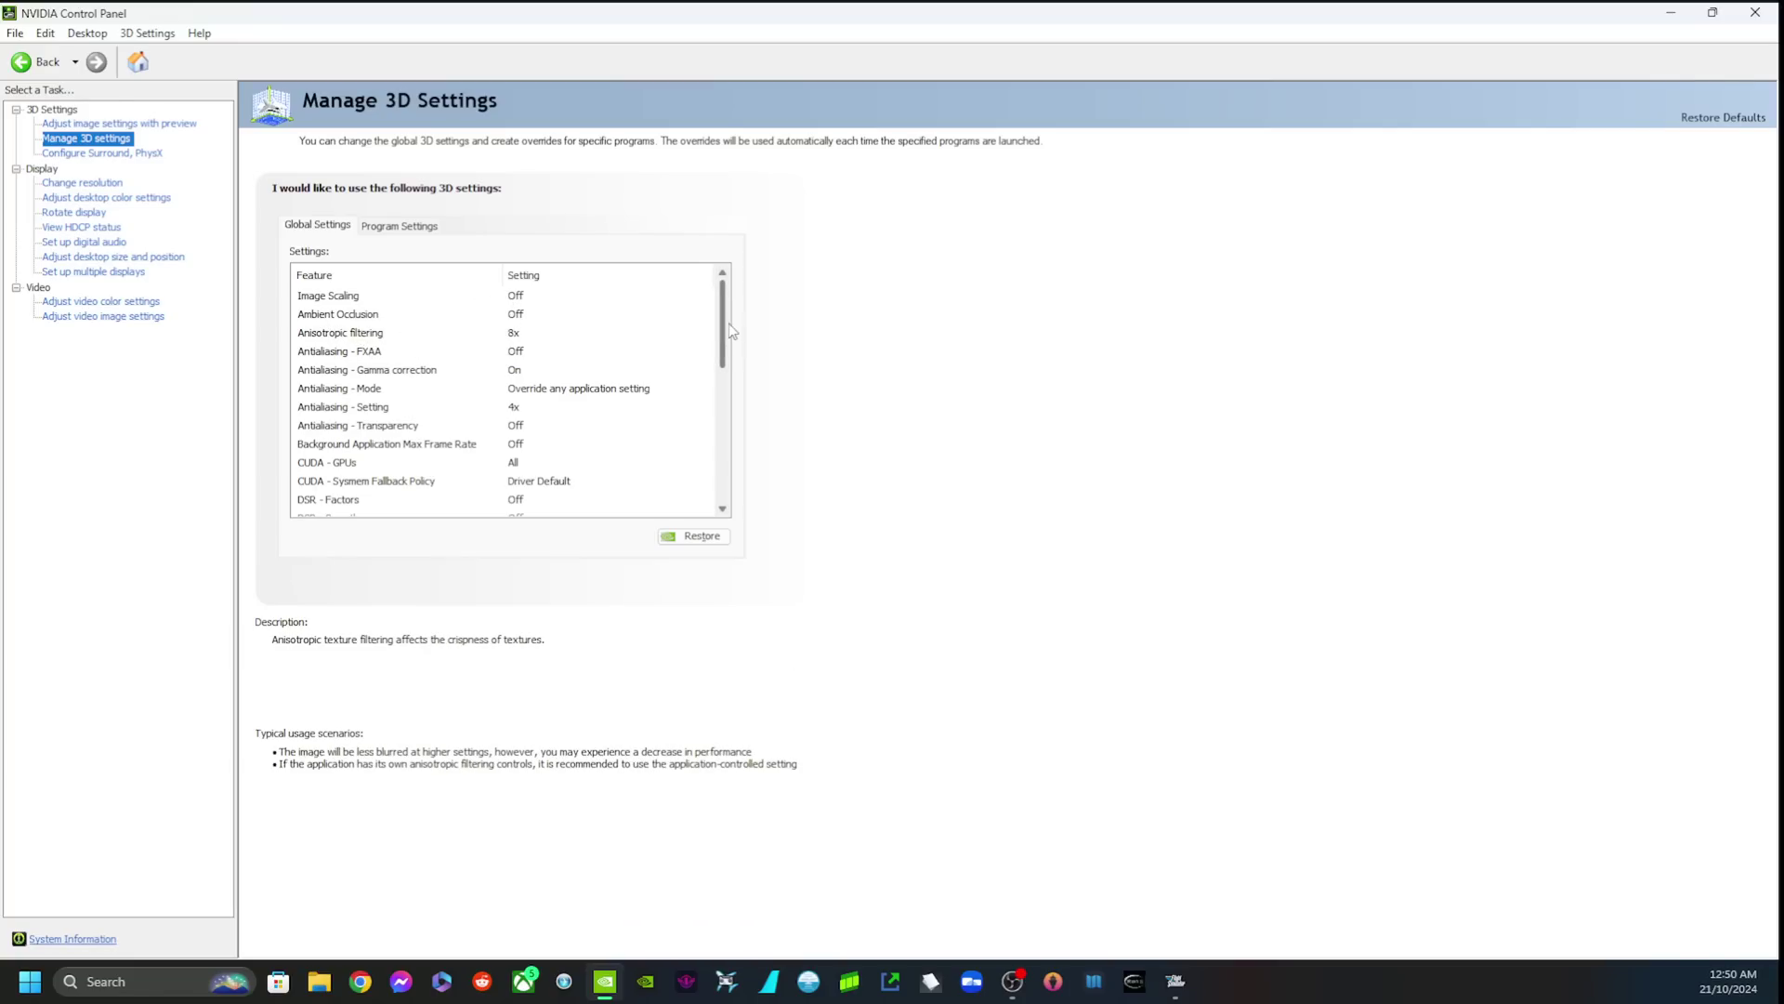
left_click(514, 334)
left_click(514, 336)
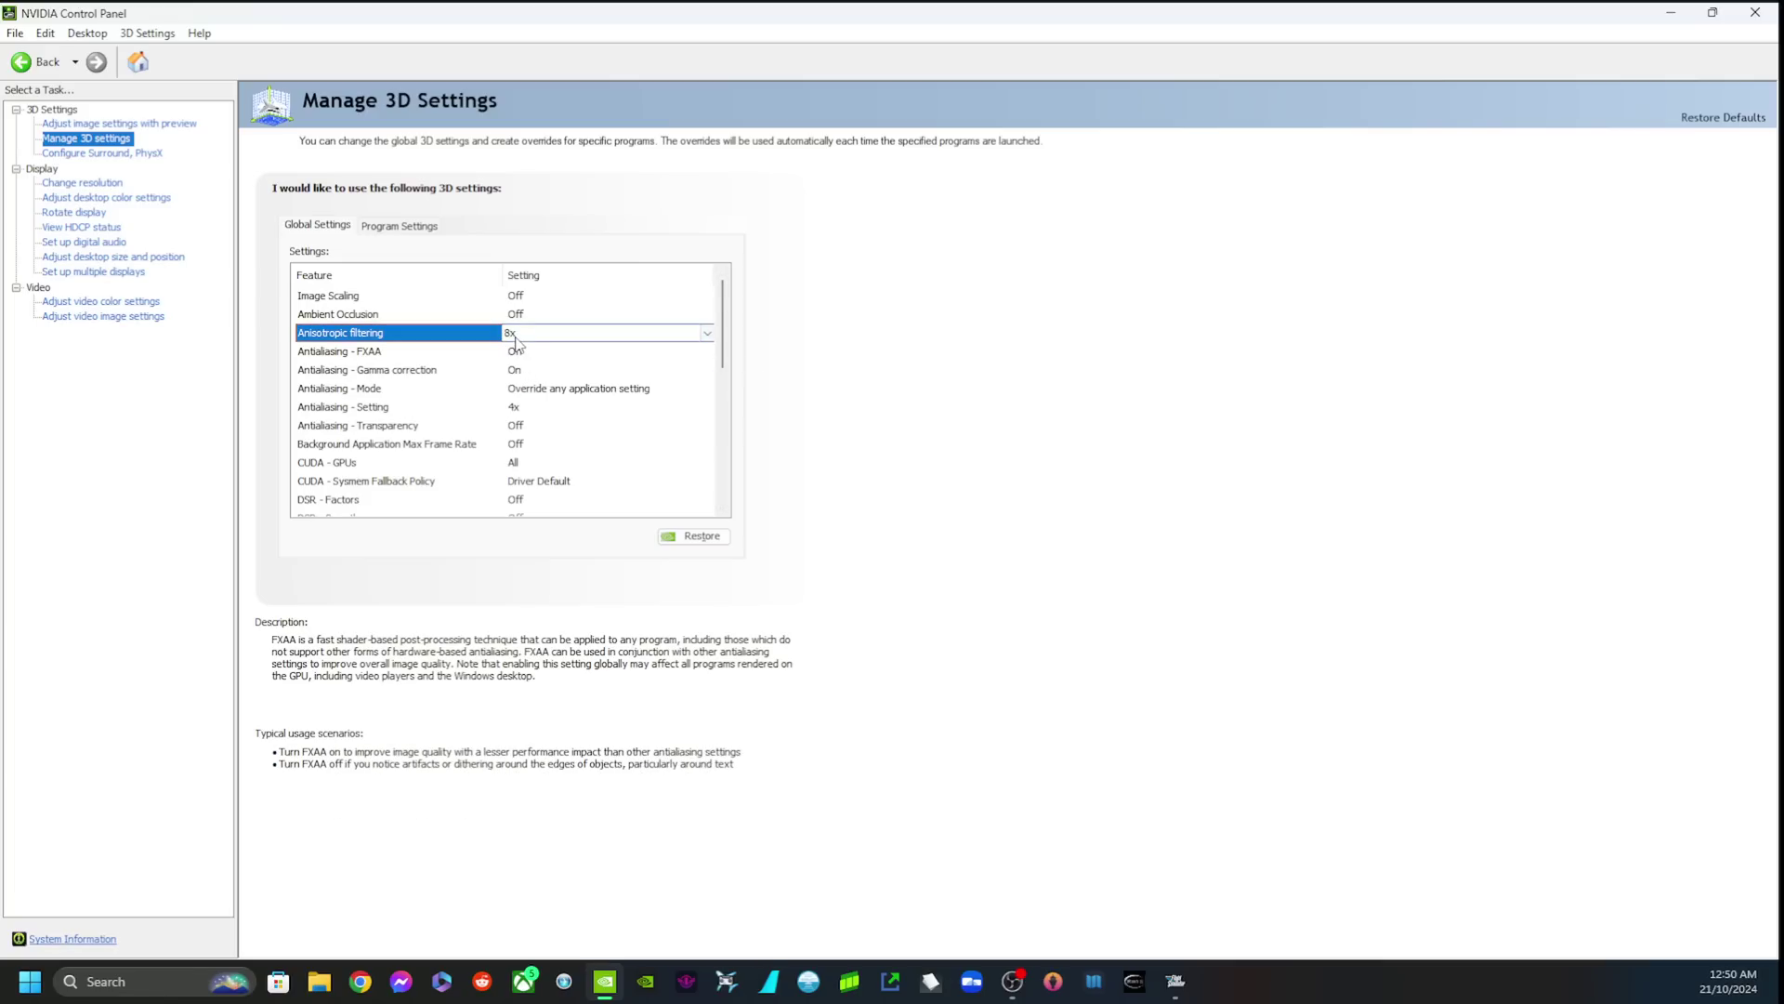
left_click(519, 334)
left_click(526, 424)
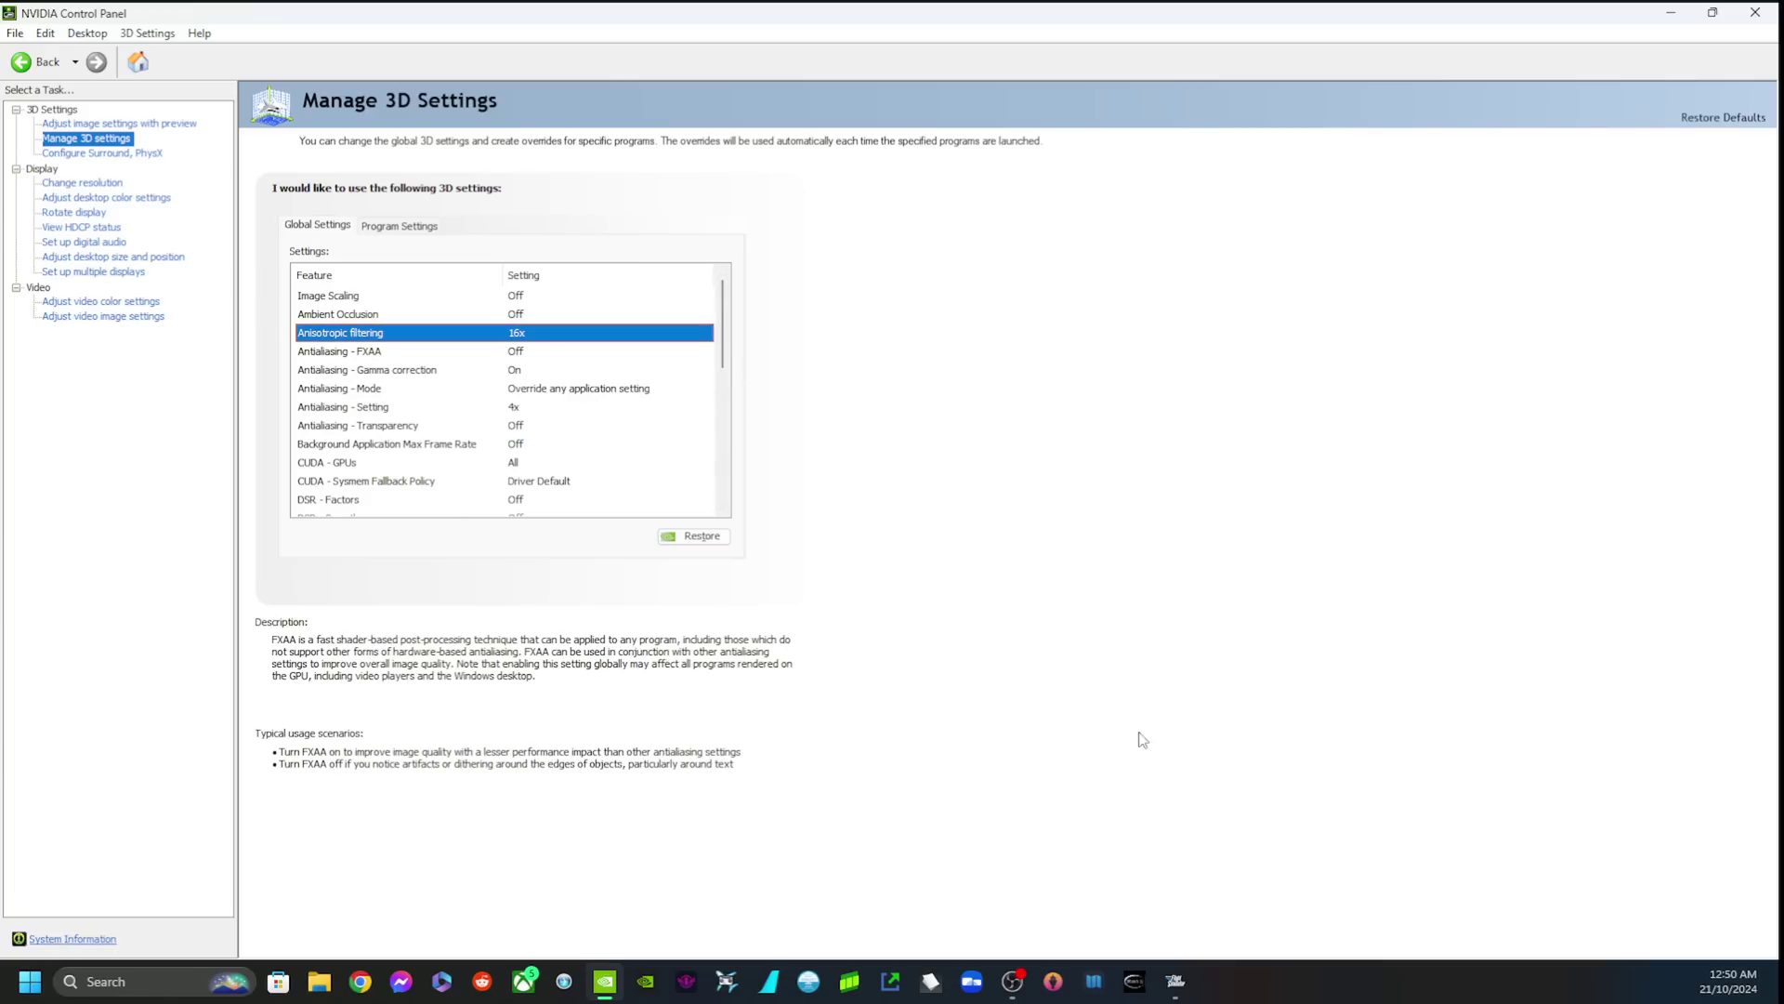
left_click(1629, 940)
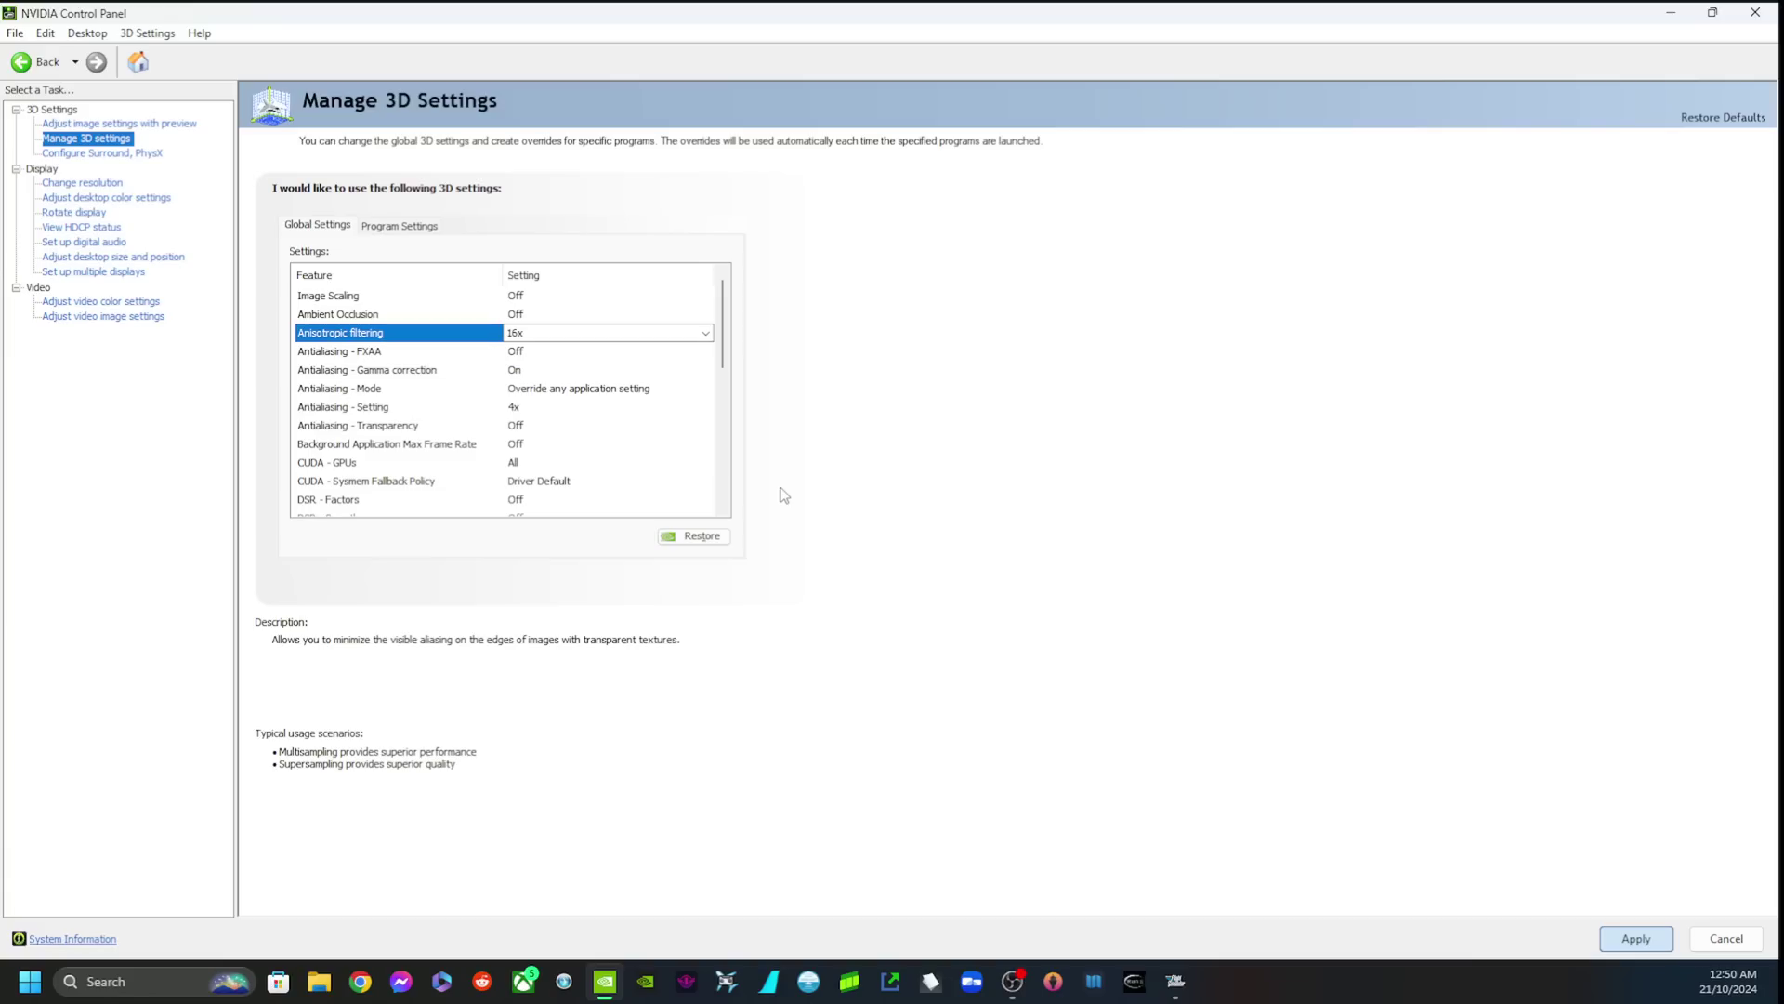
Confirm Anisotropic filtering reads 16x and scroll down the global settings list
left_click(726, 350)
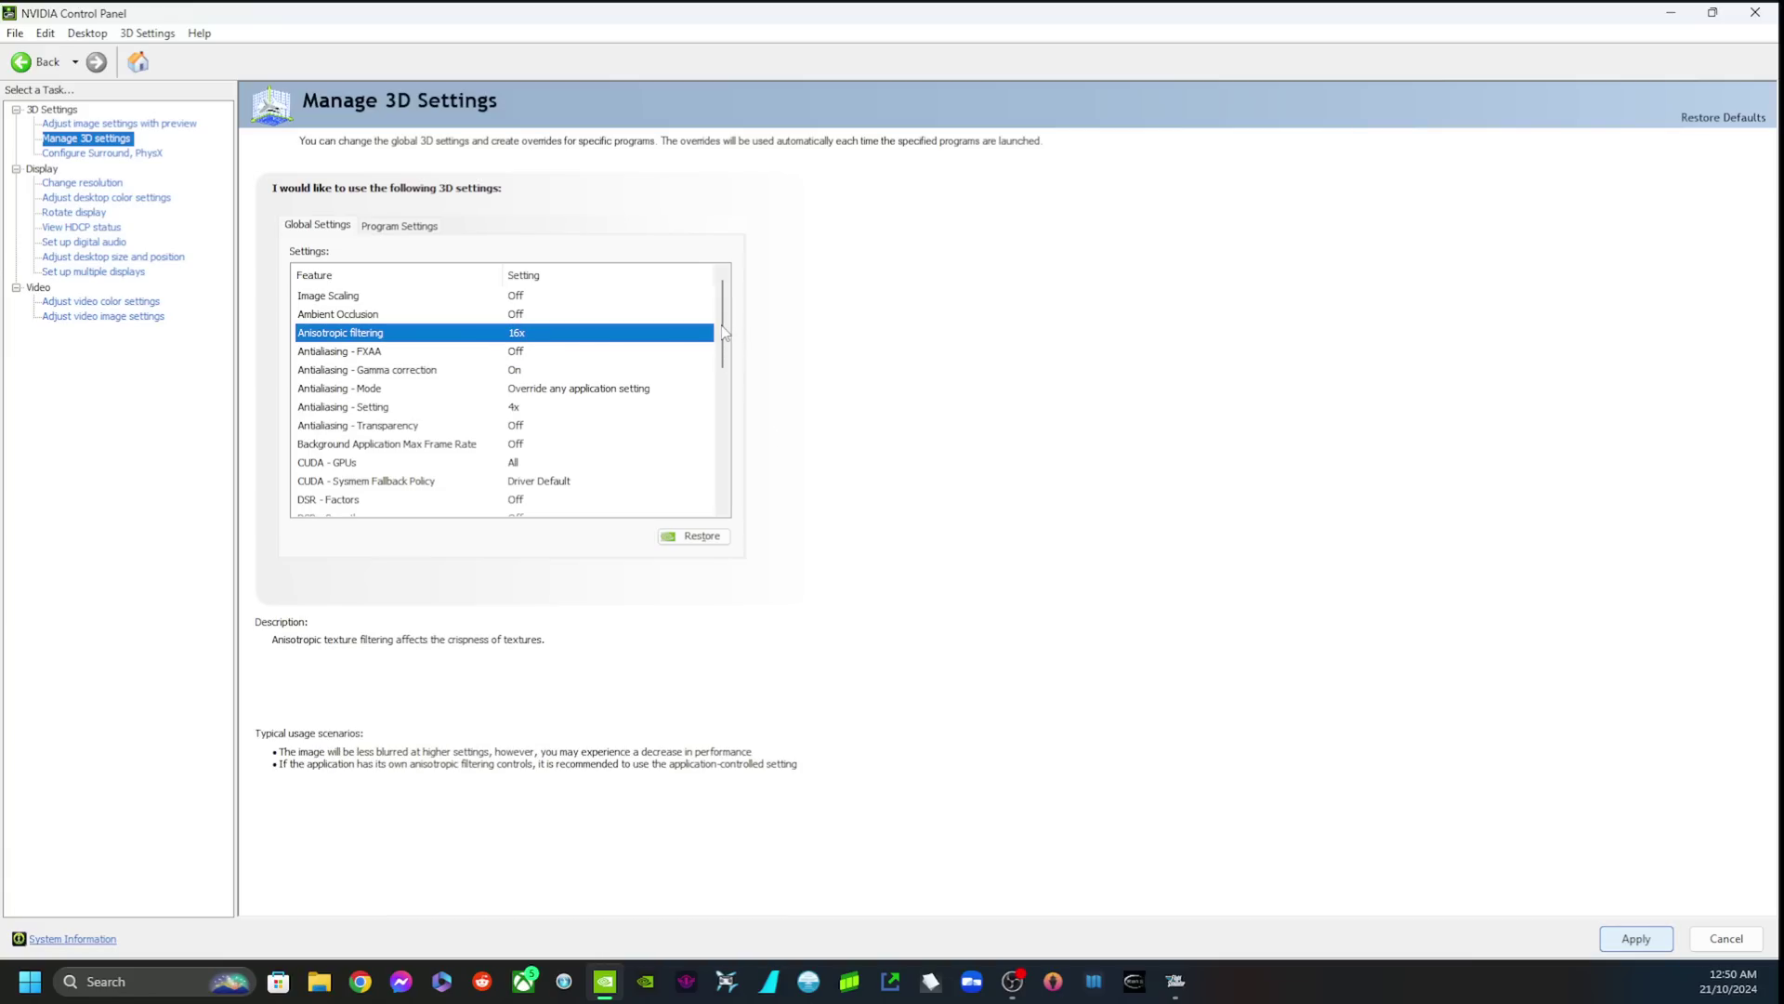
left_click(723, 332)
scroll(724, 331, "down", 2)
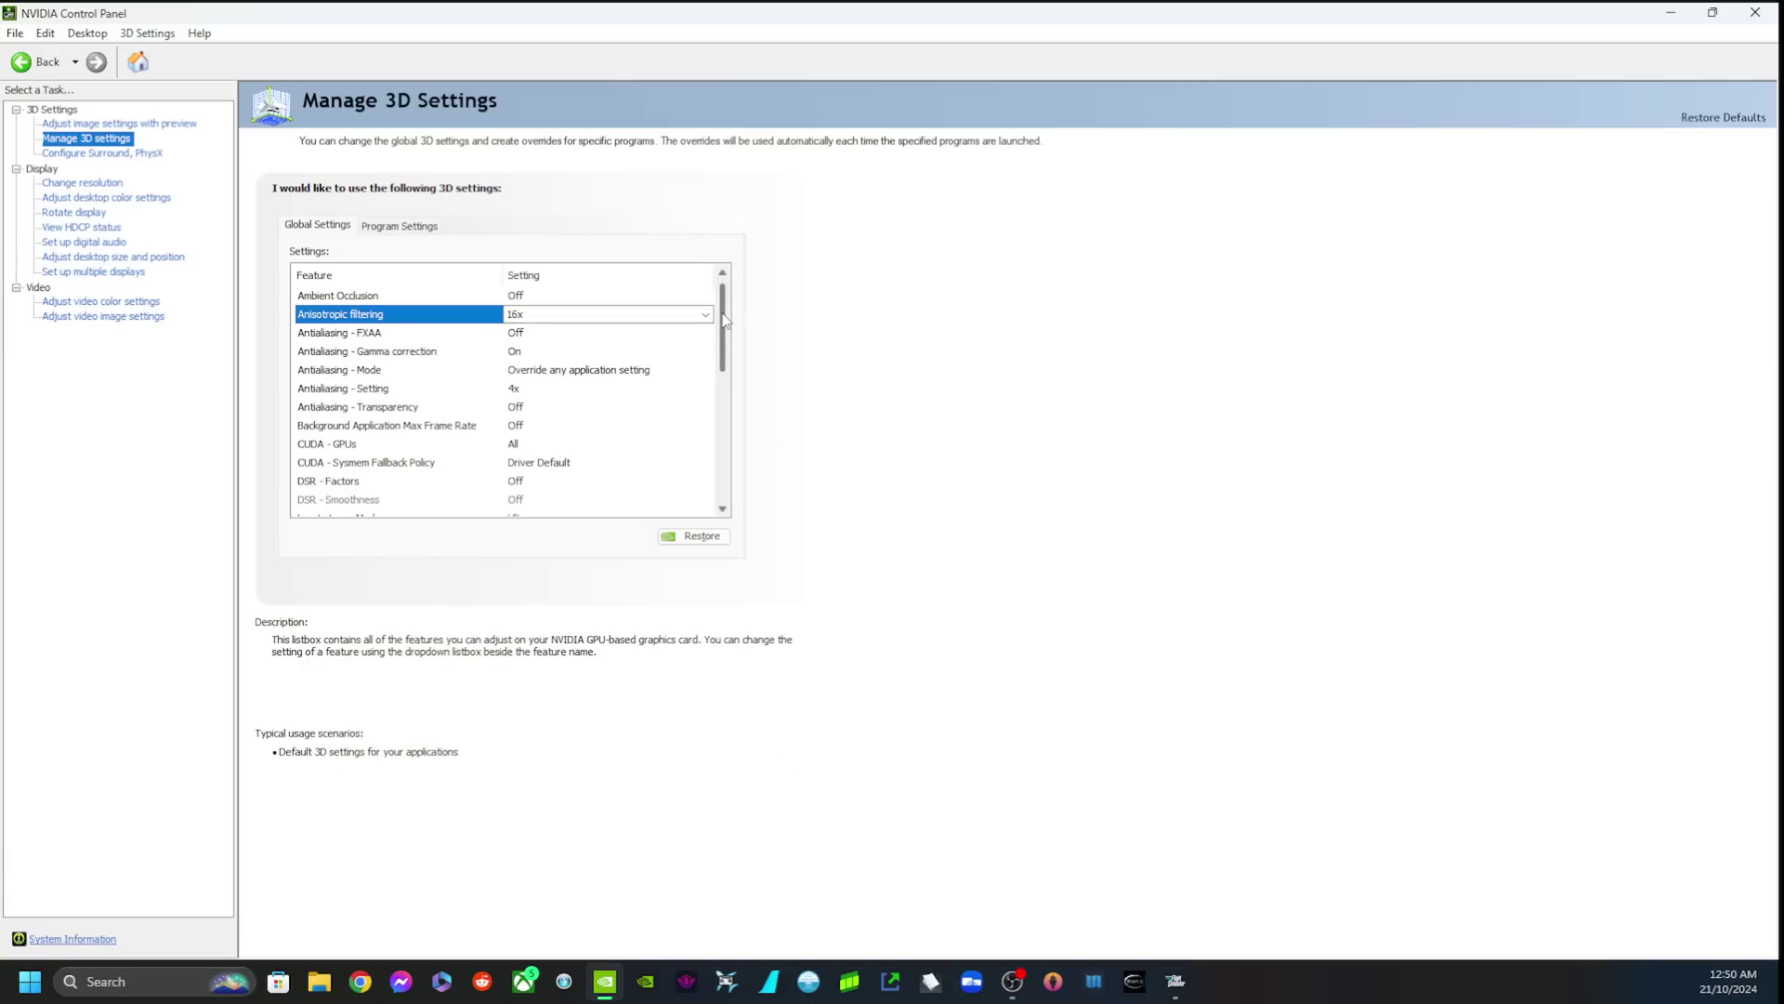
scroll(724, 335, "down", 3)
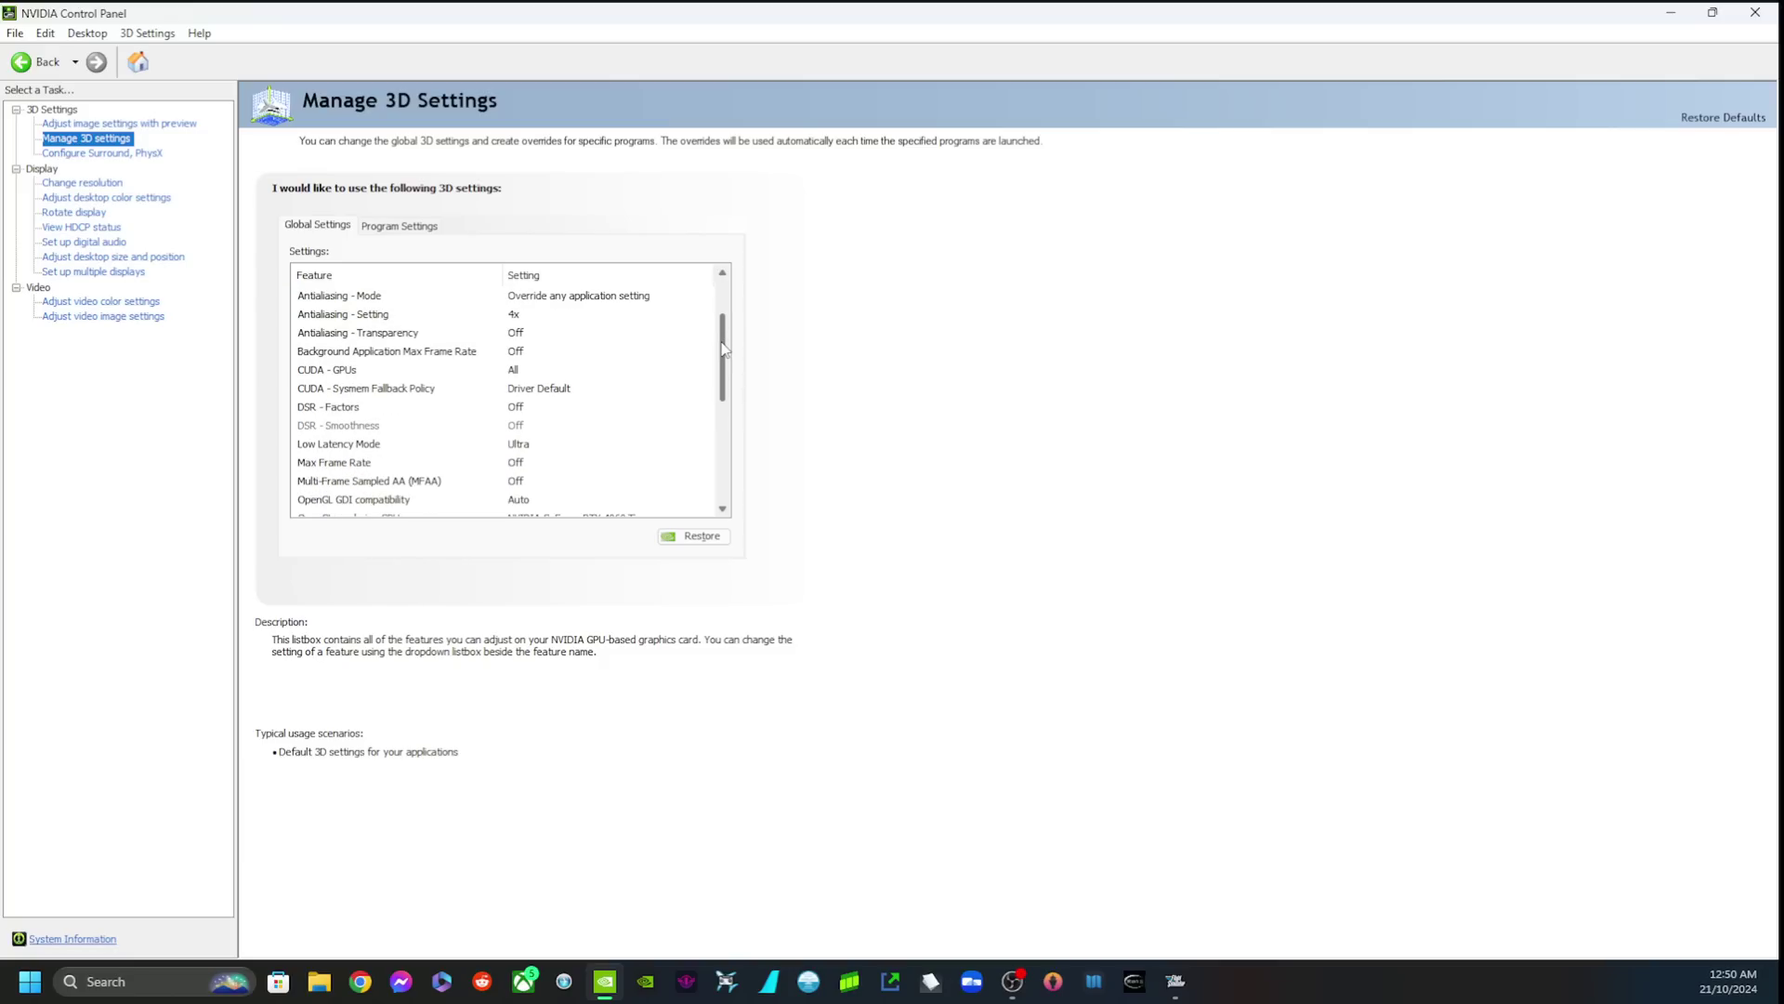
scroll(730, 362, "down", 2)
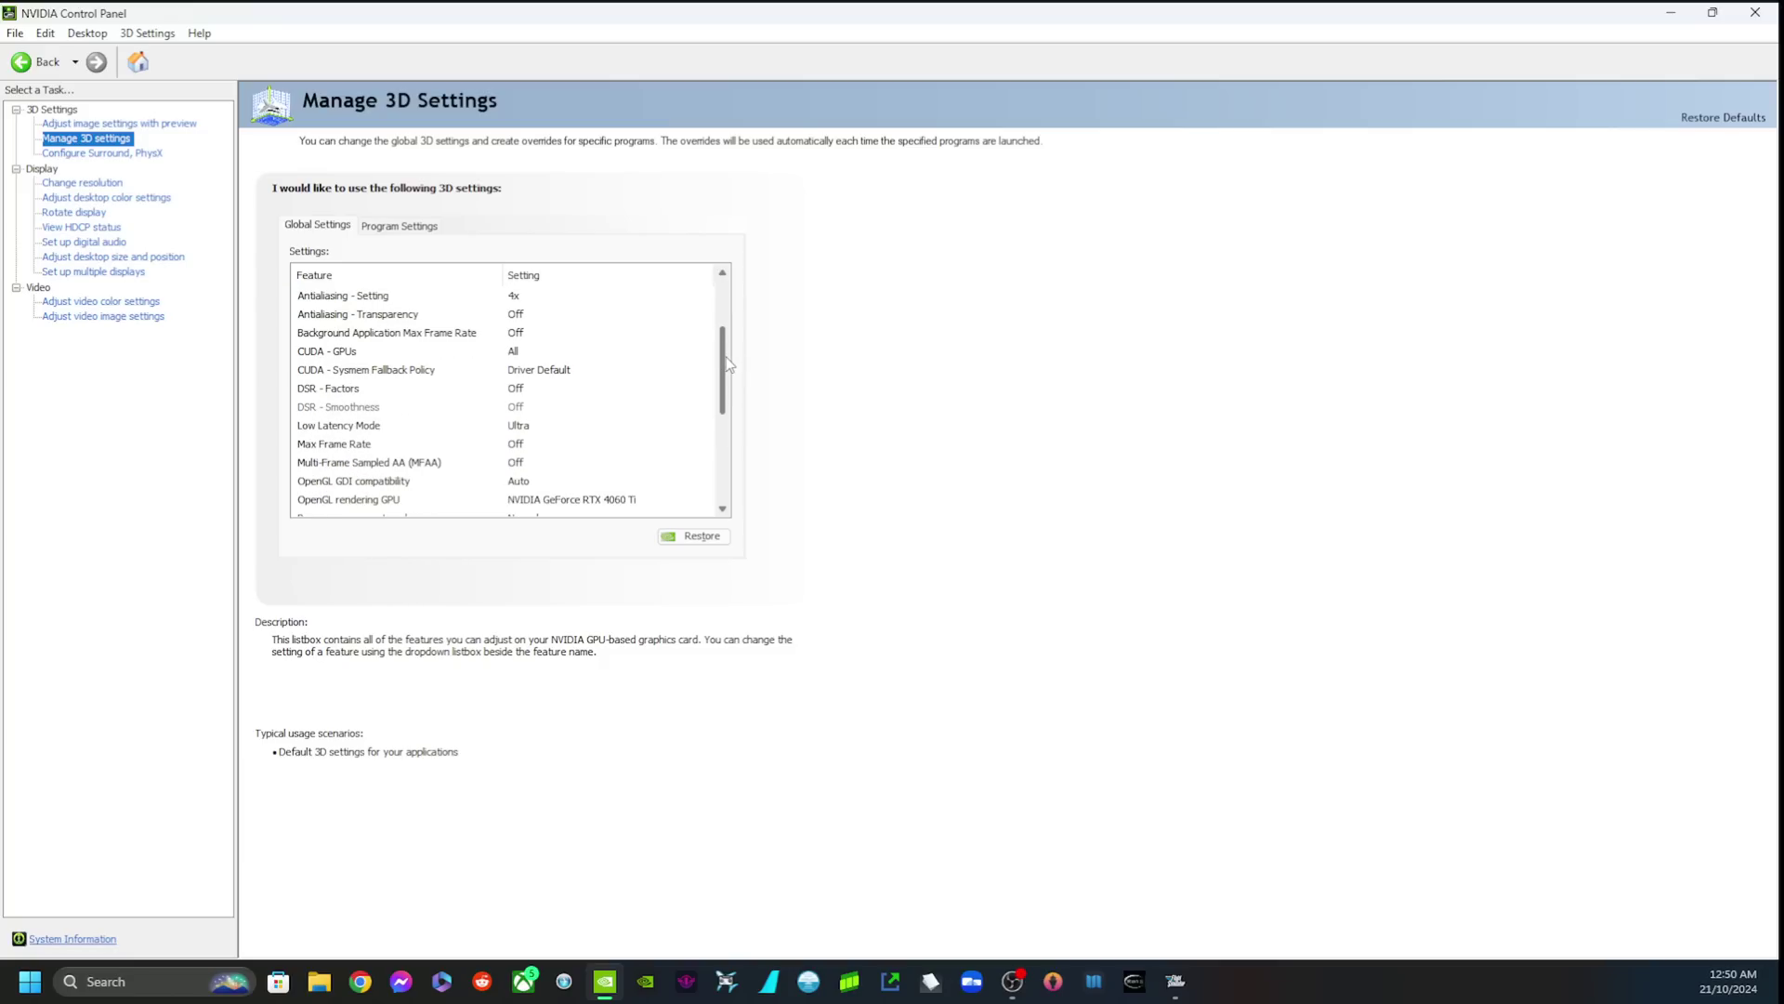
left_click_drag(728, 369, 728, 465)
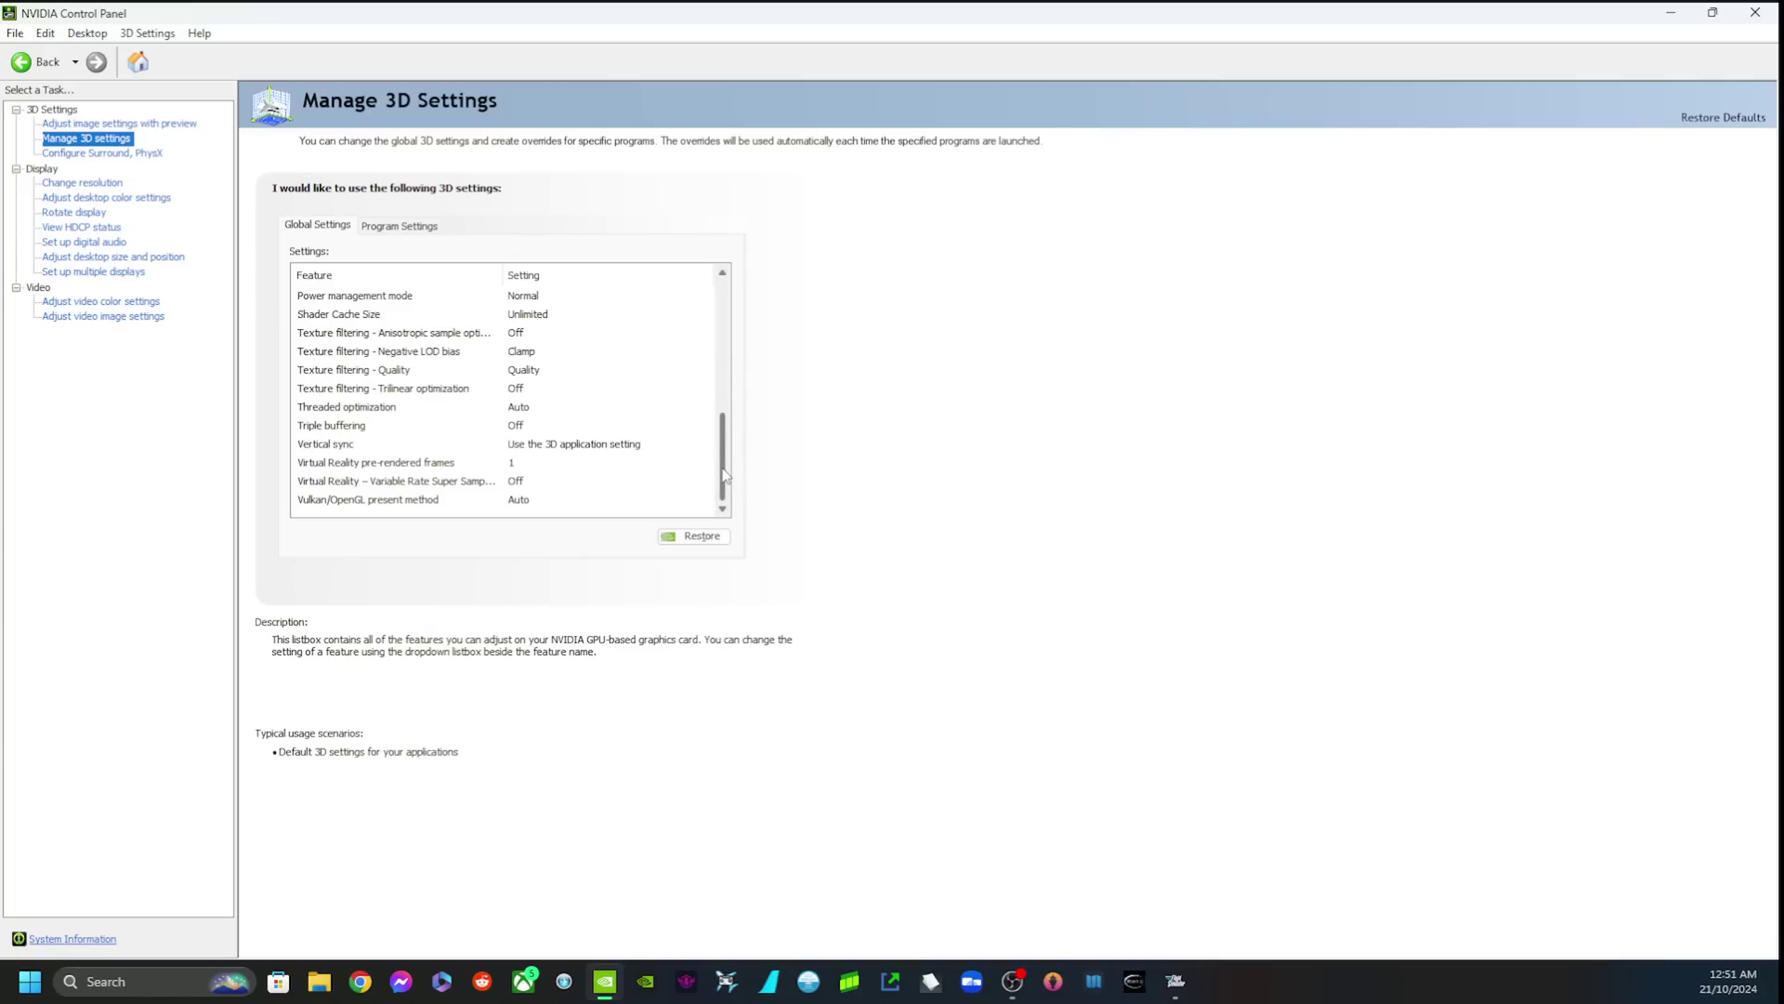
Scroll through the global settings and inspect Low Latency Mode
scroll(724, 475, "up", 3)
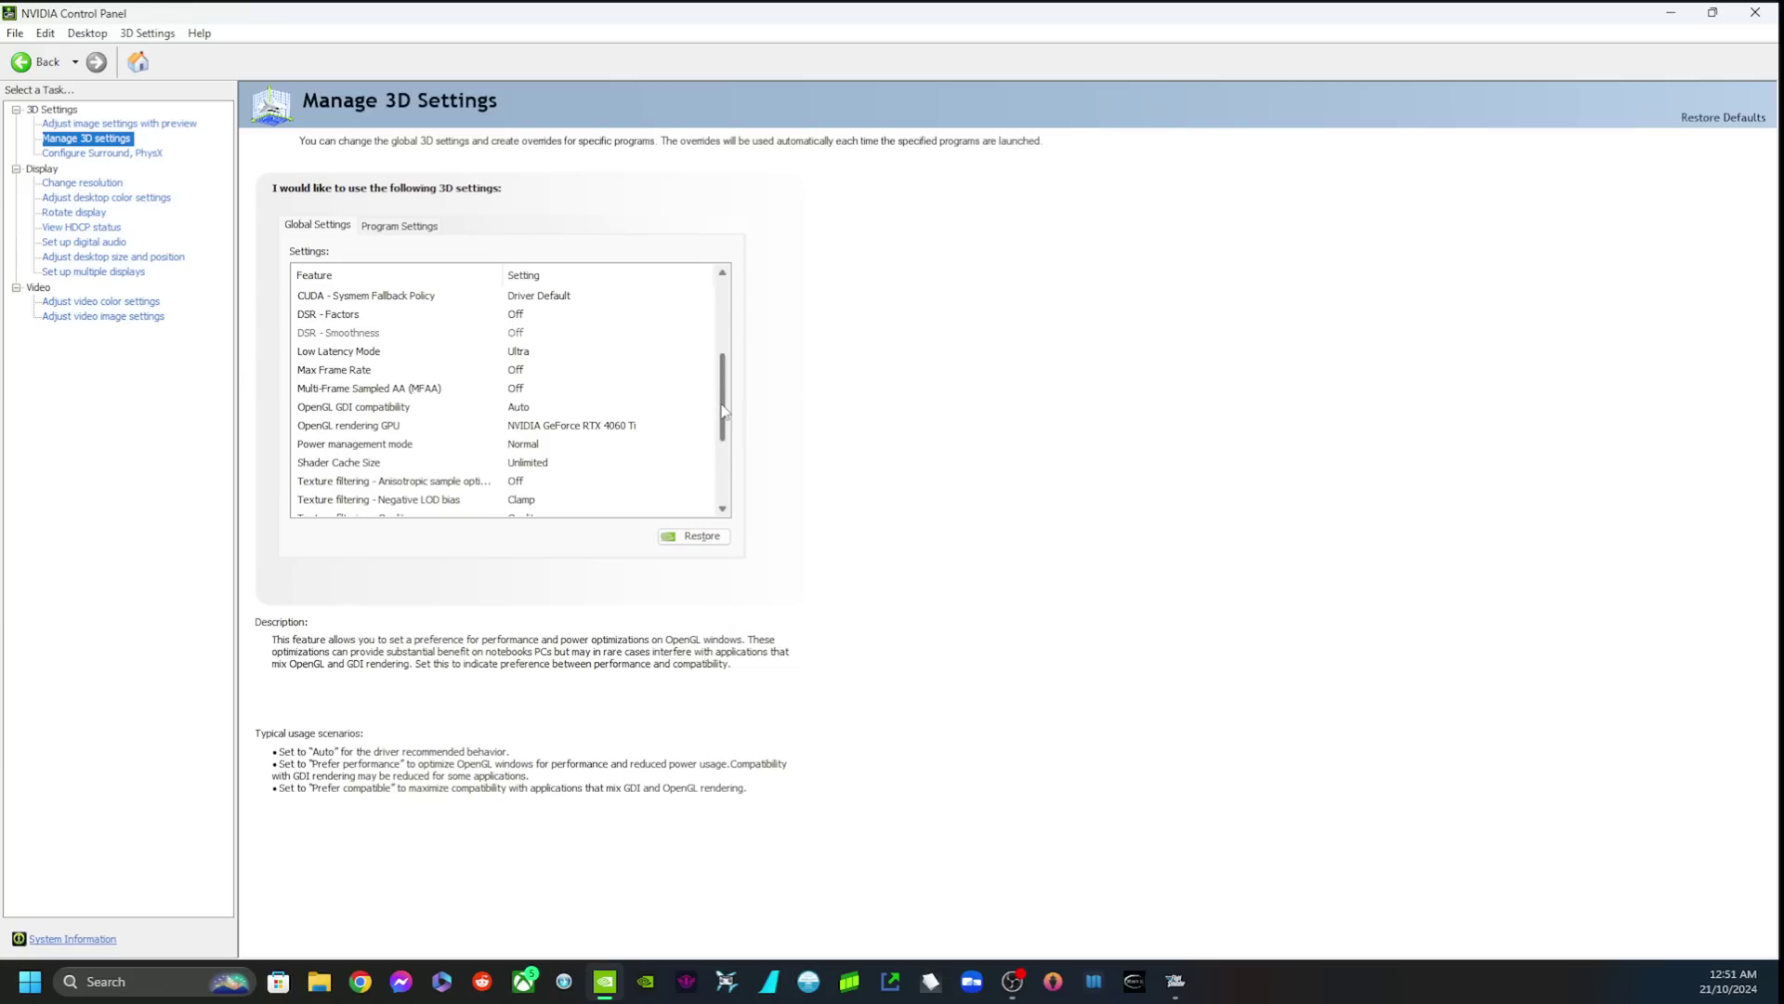
scroll(723, 410, "up", 3)
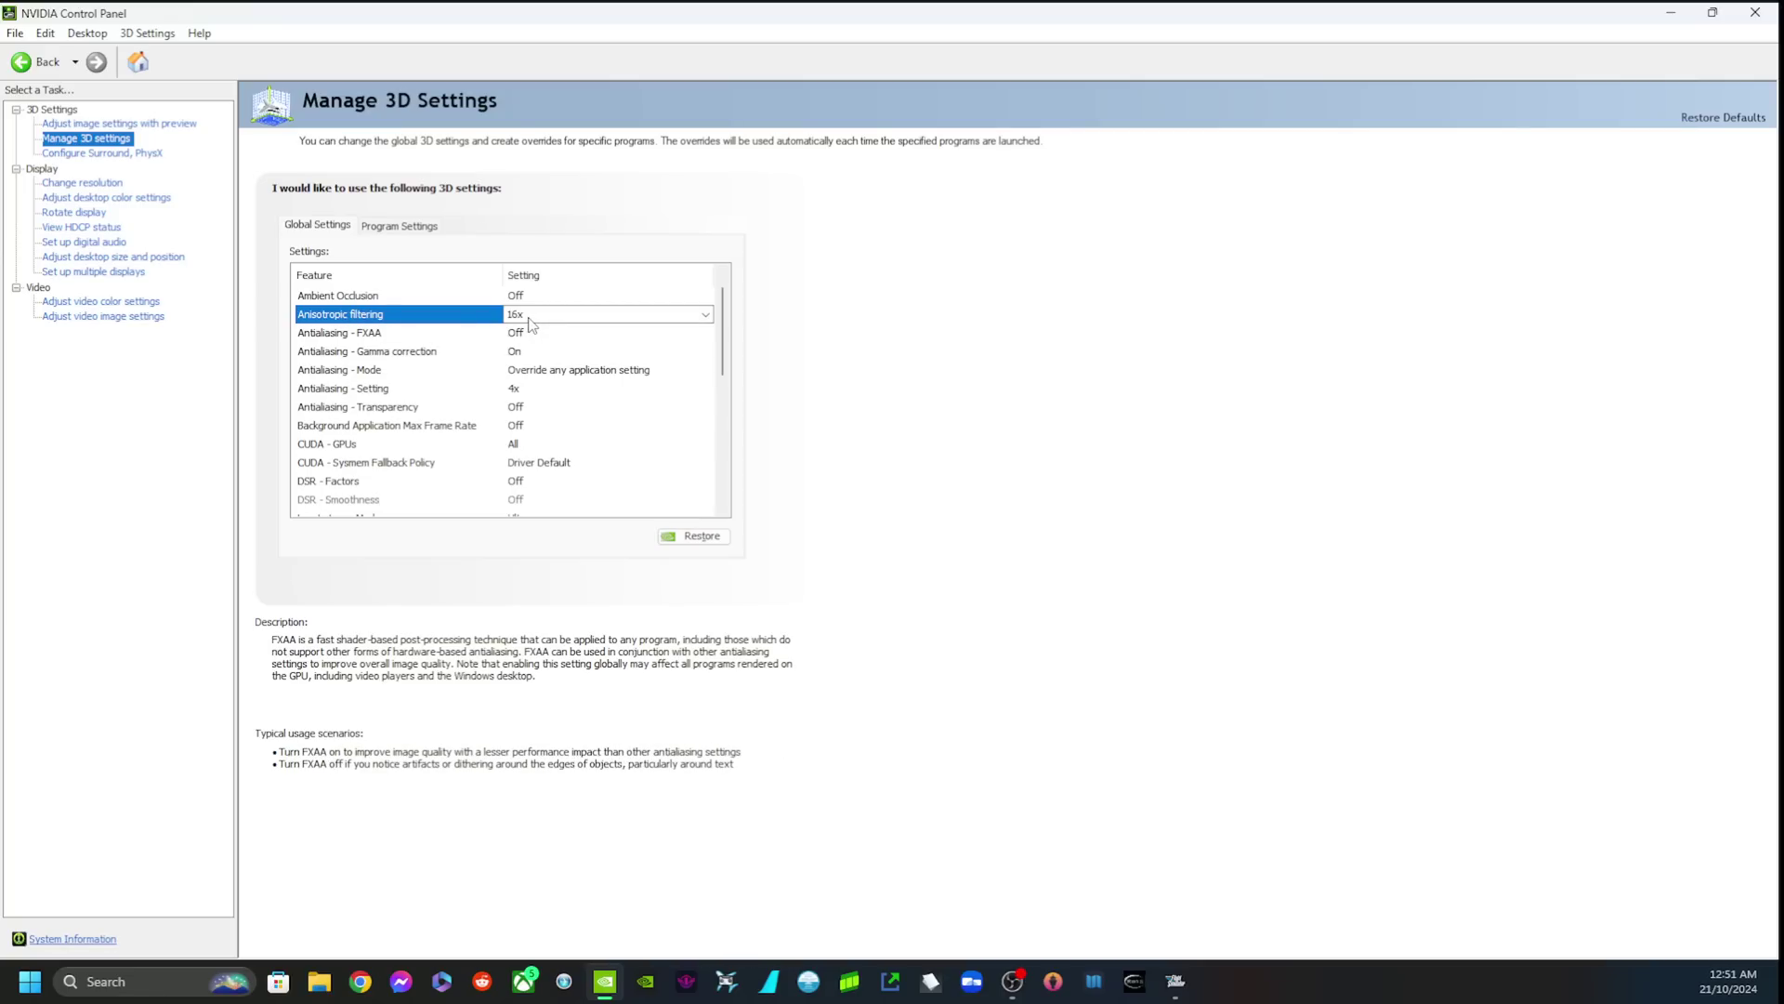
scroll(726, 317, "down", 2)
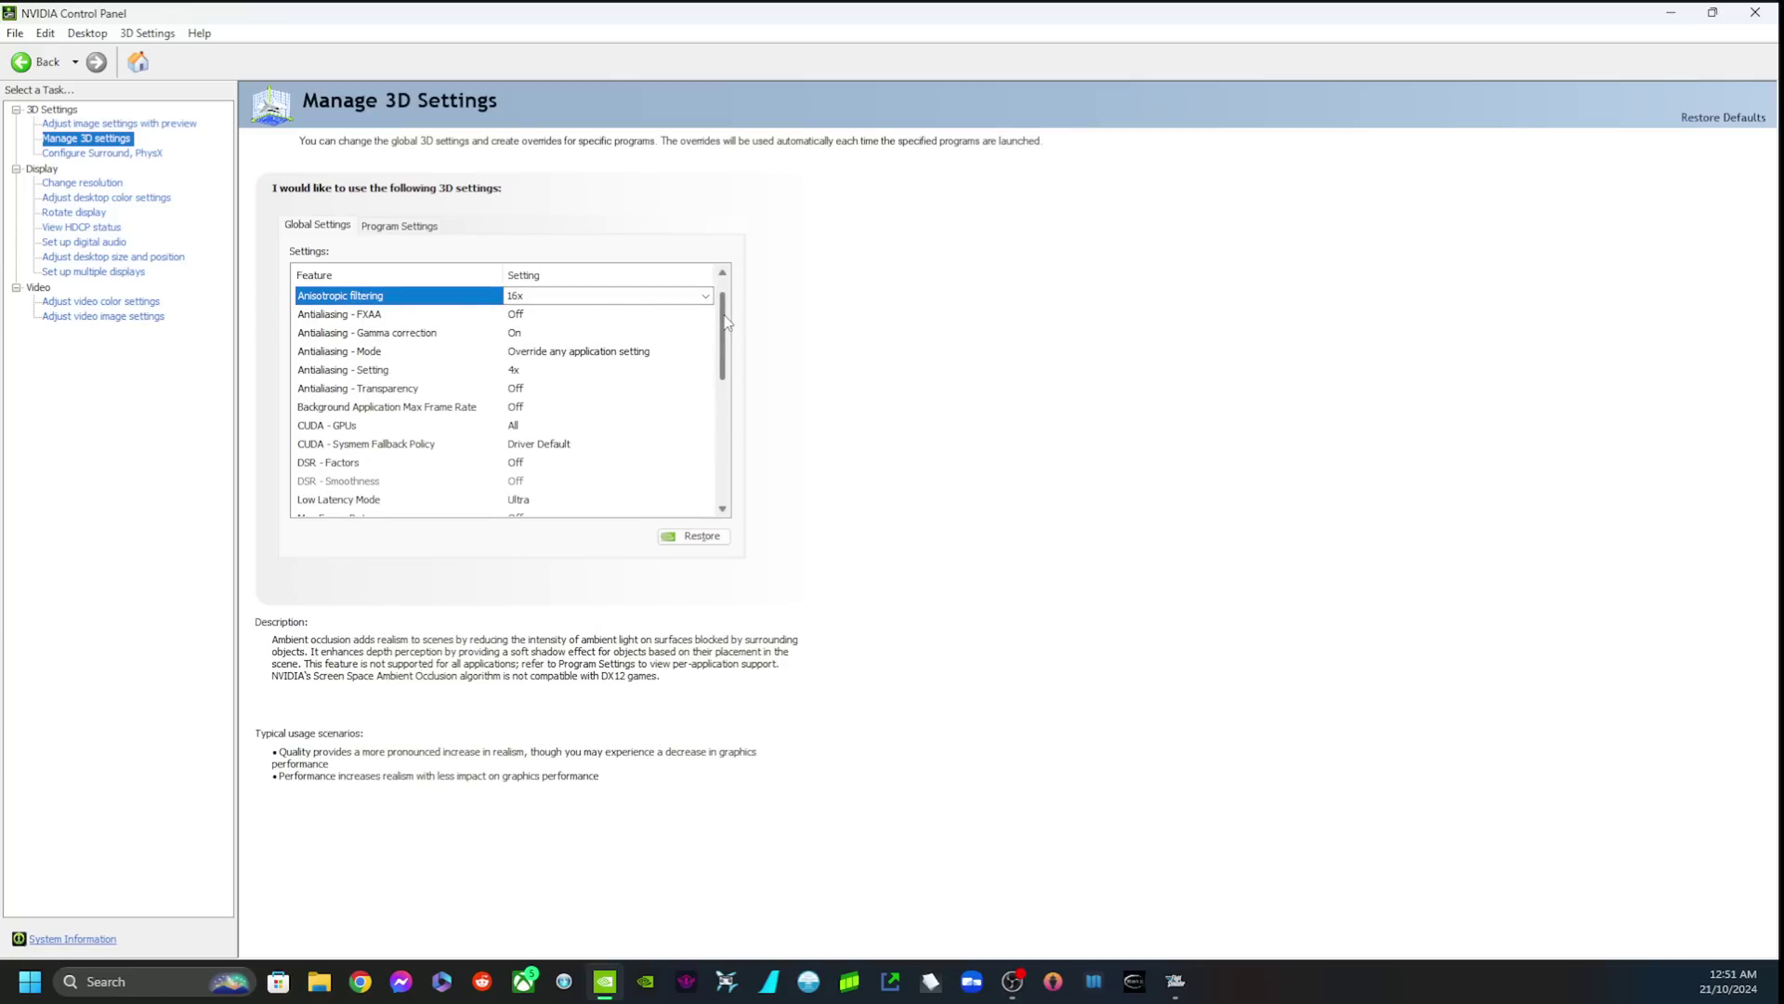
scroll(727, 322, "up", 1)
scroll(726, 321, "down", 5)
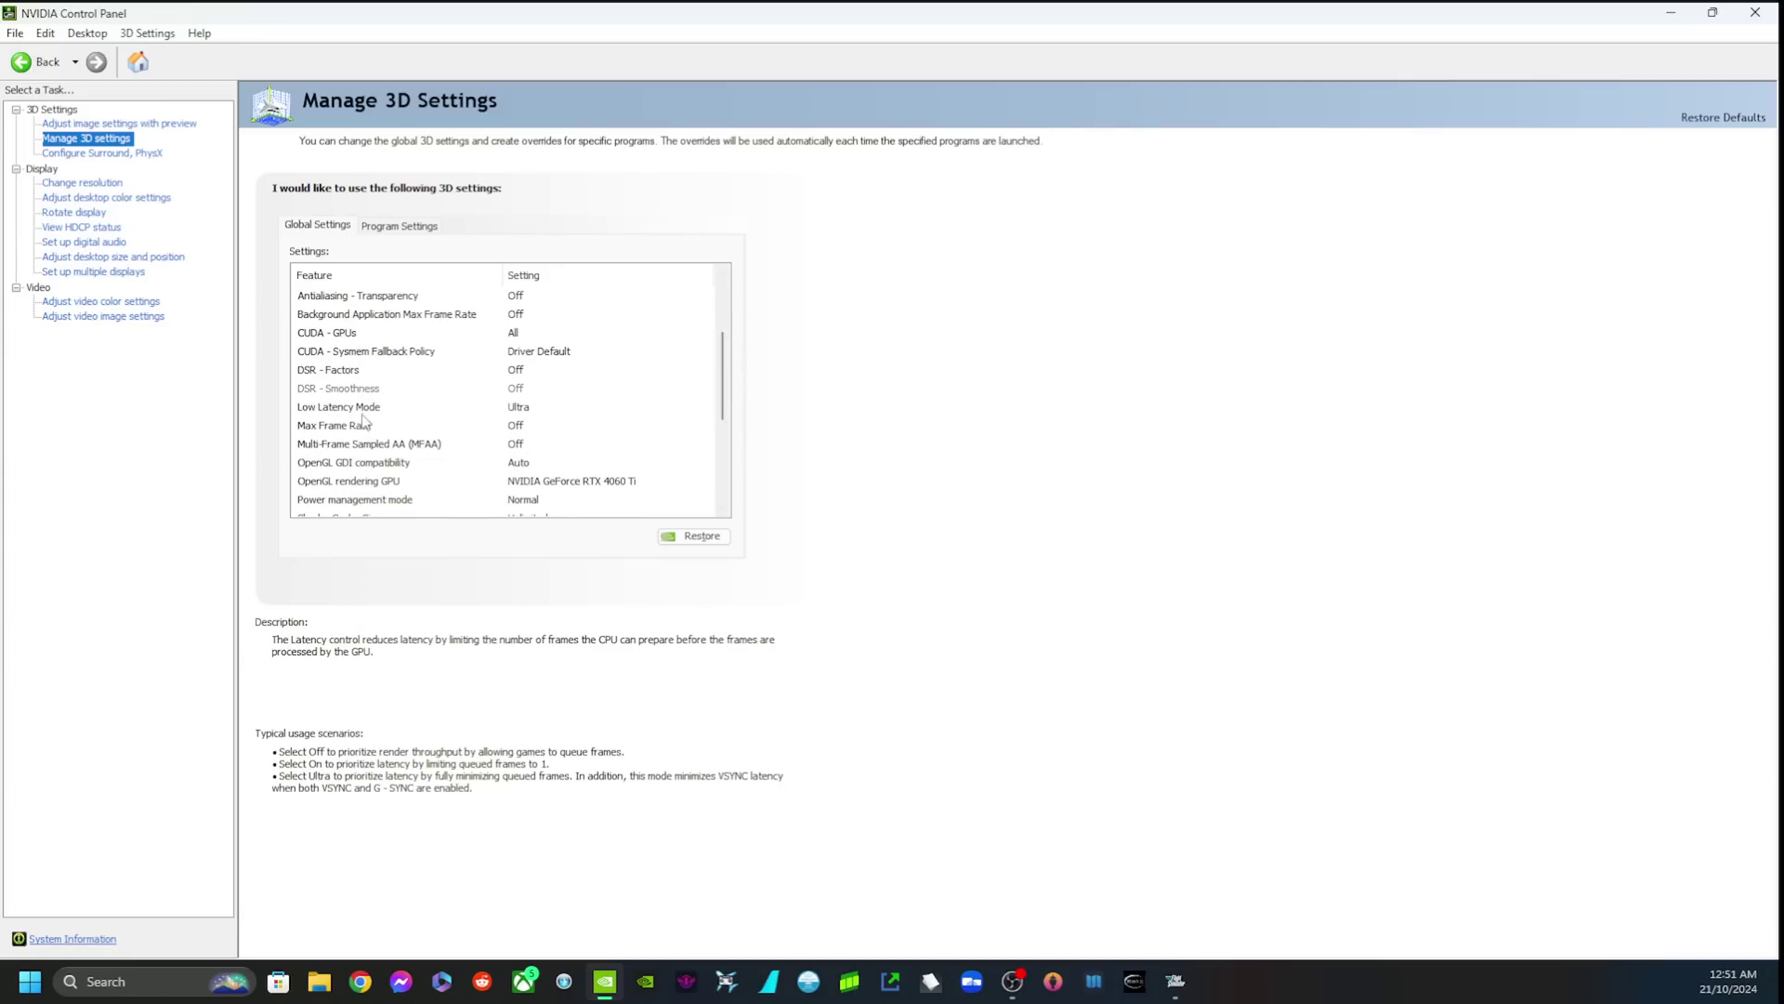
left_click(522, 410)
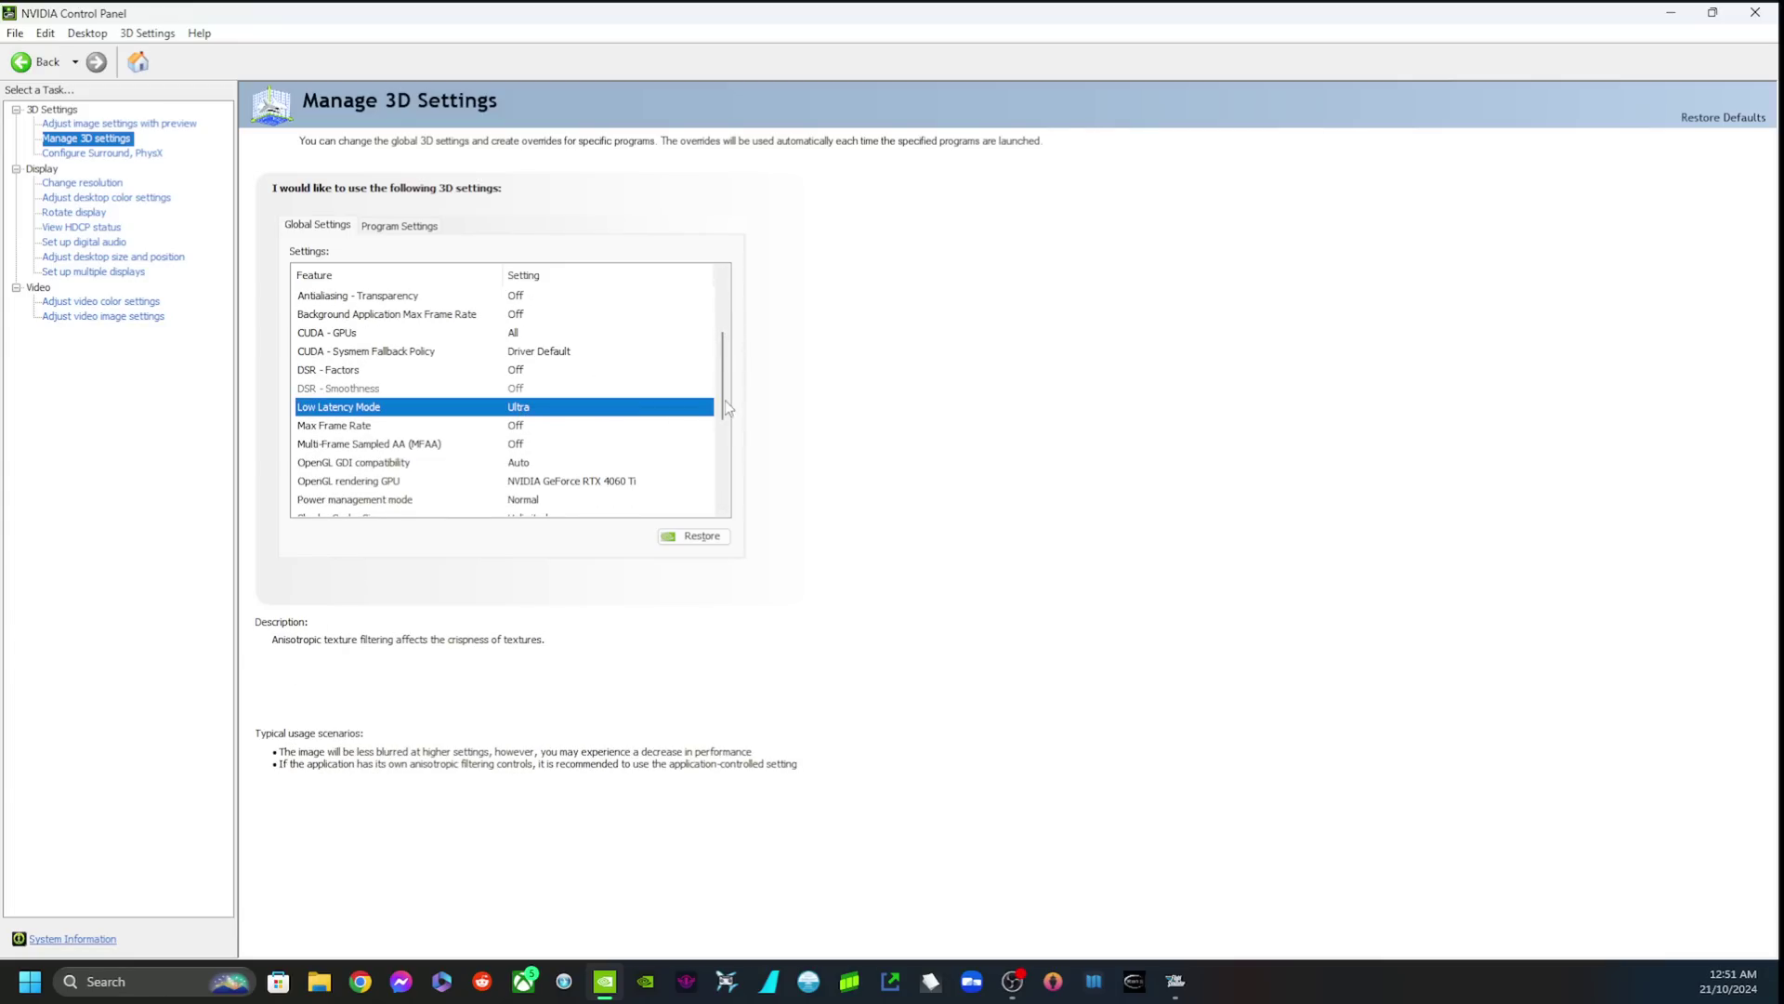
left_click_drag(724, 406, 722, 457)
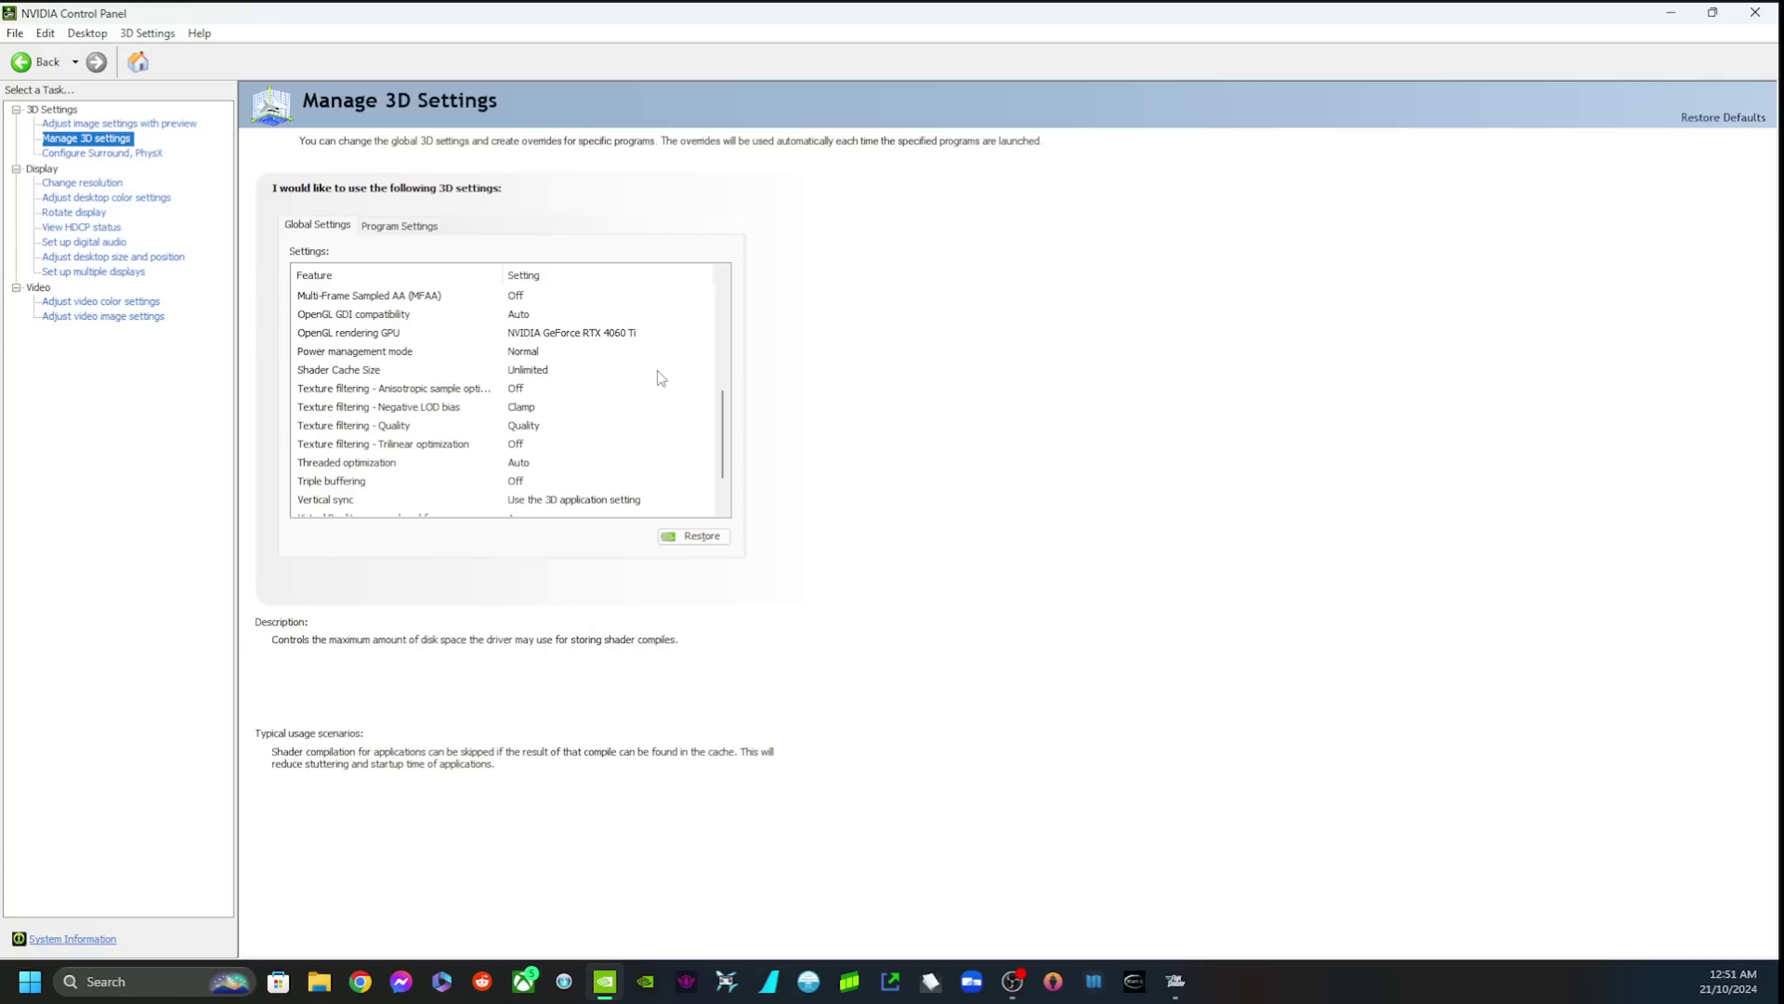
Leave Texture filtering - Quality at Quality and load Flight Simulator's Program Settings
scroll(728, 429, "down", 1)
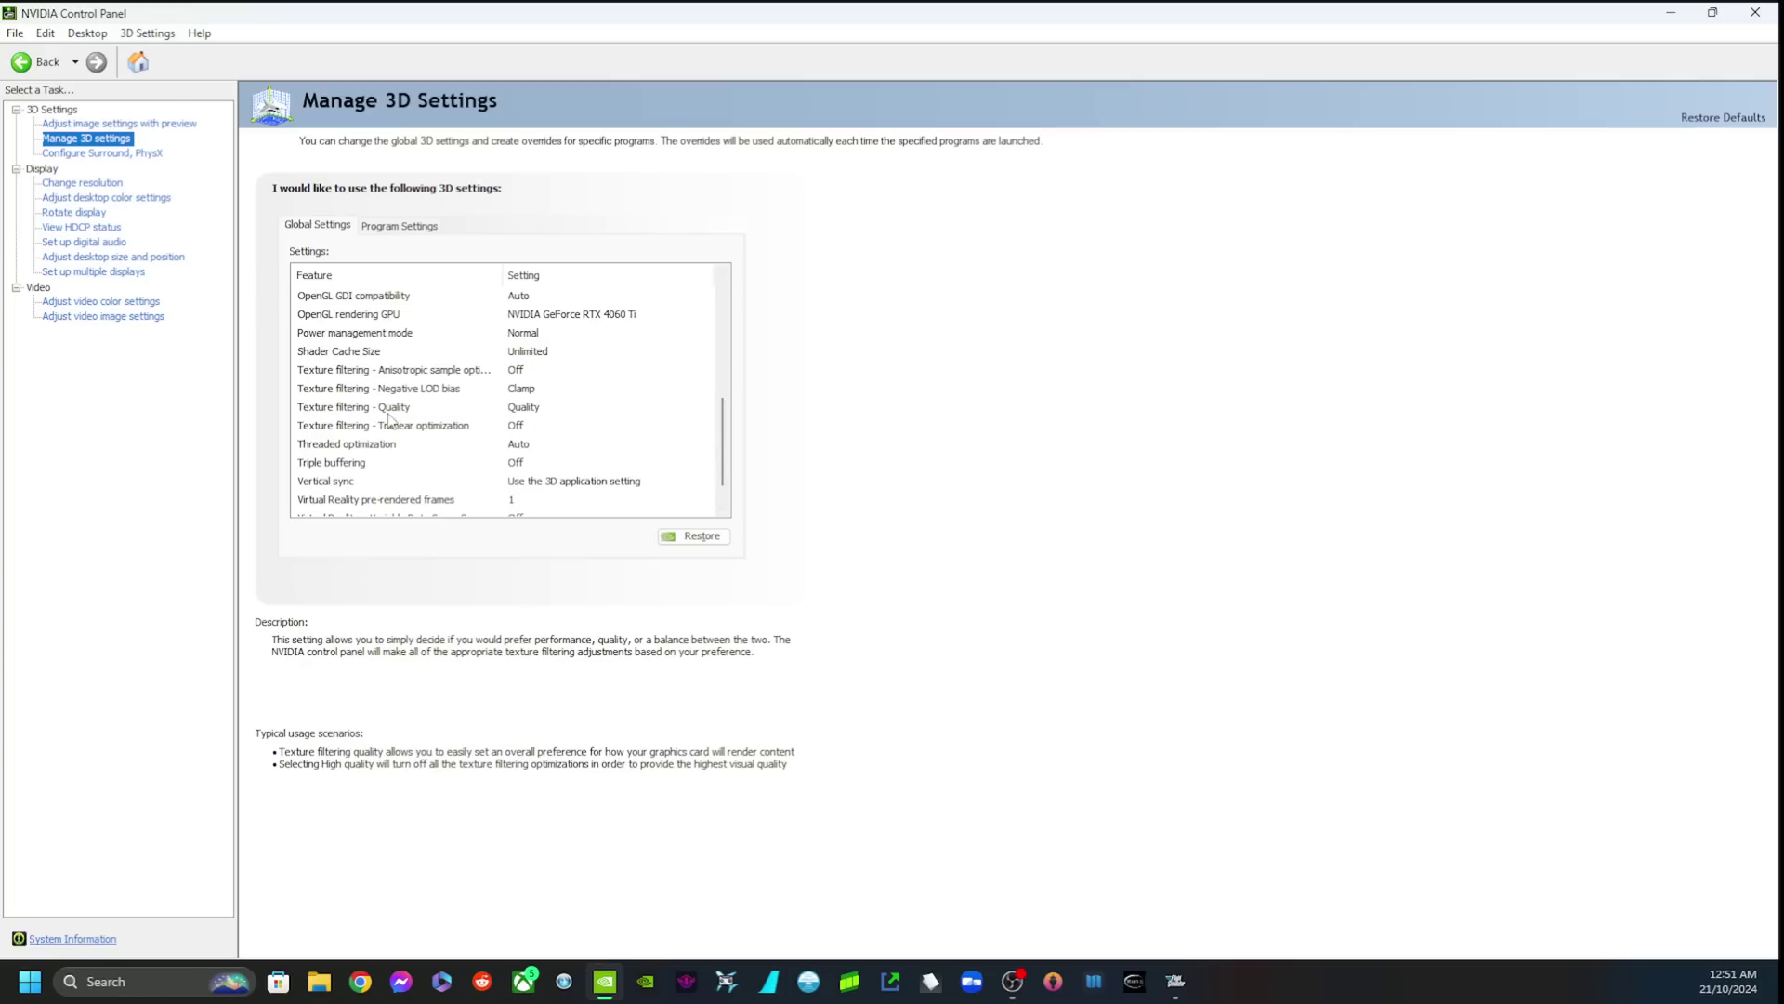
left_click(529, 413)
left_click(746, 433)
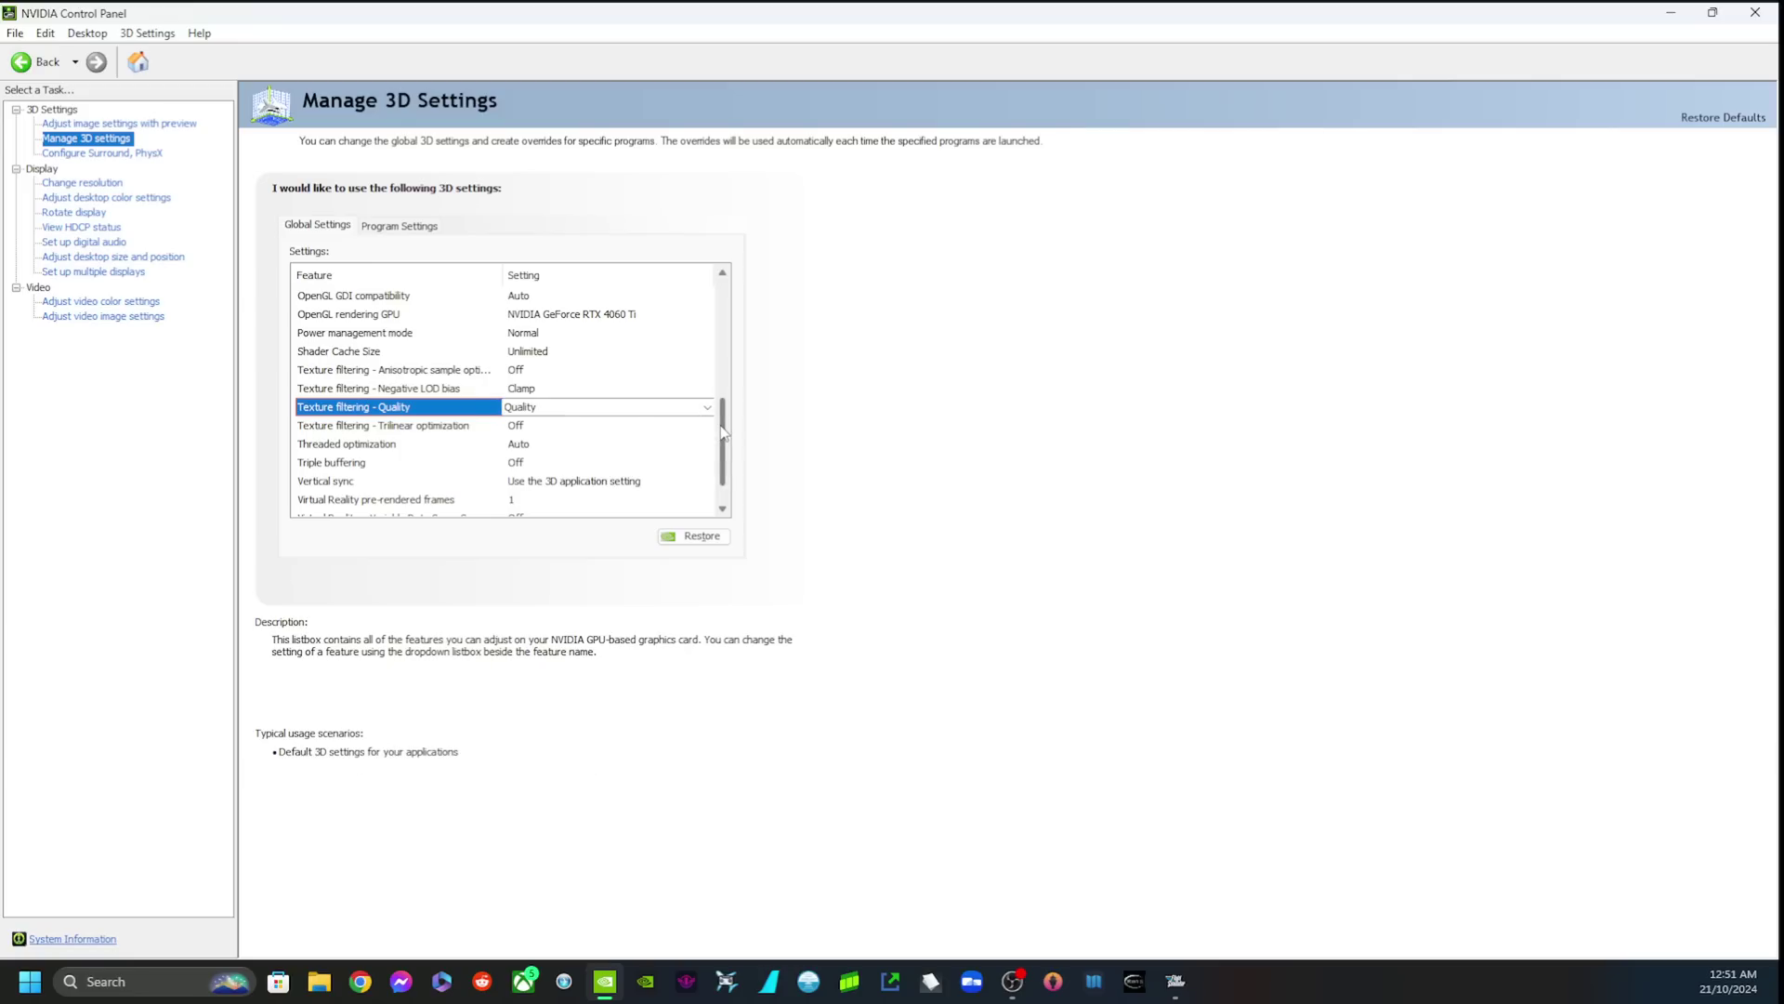
scroll(391, 427, "down", 1)
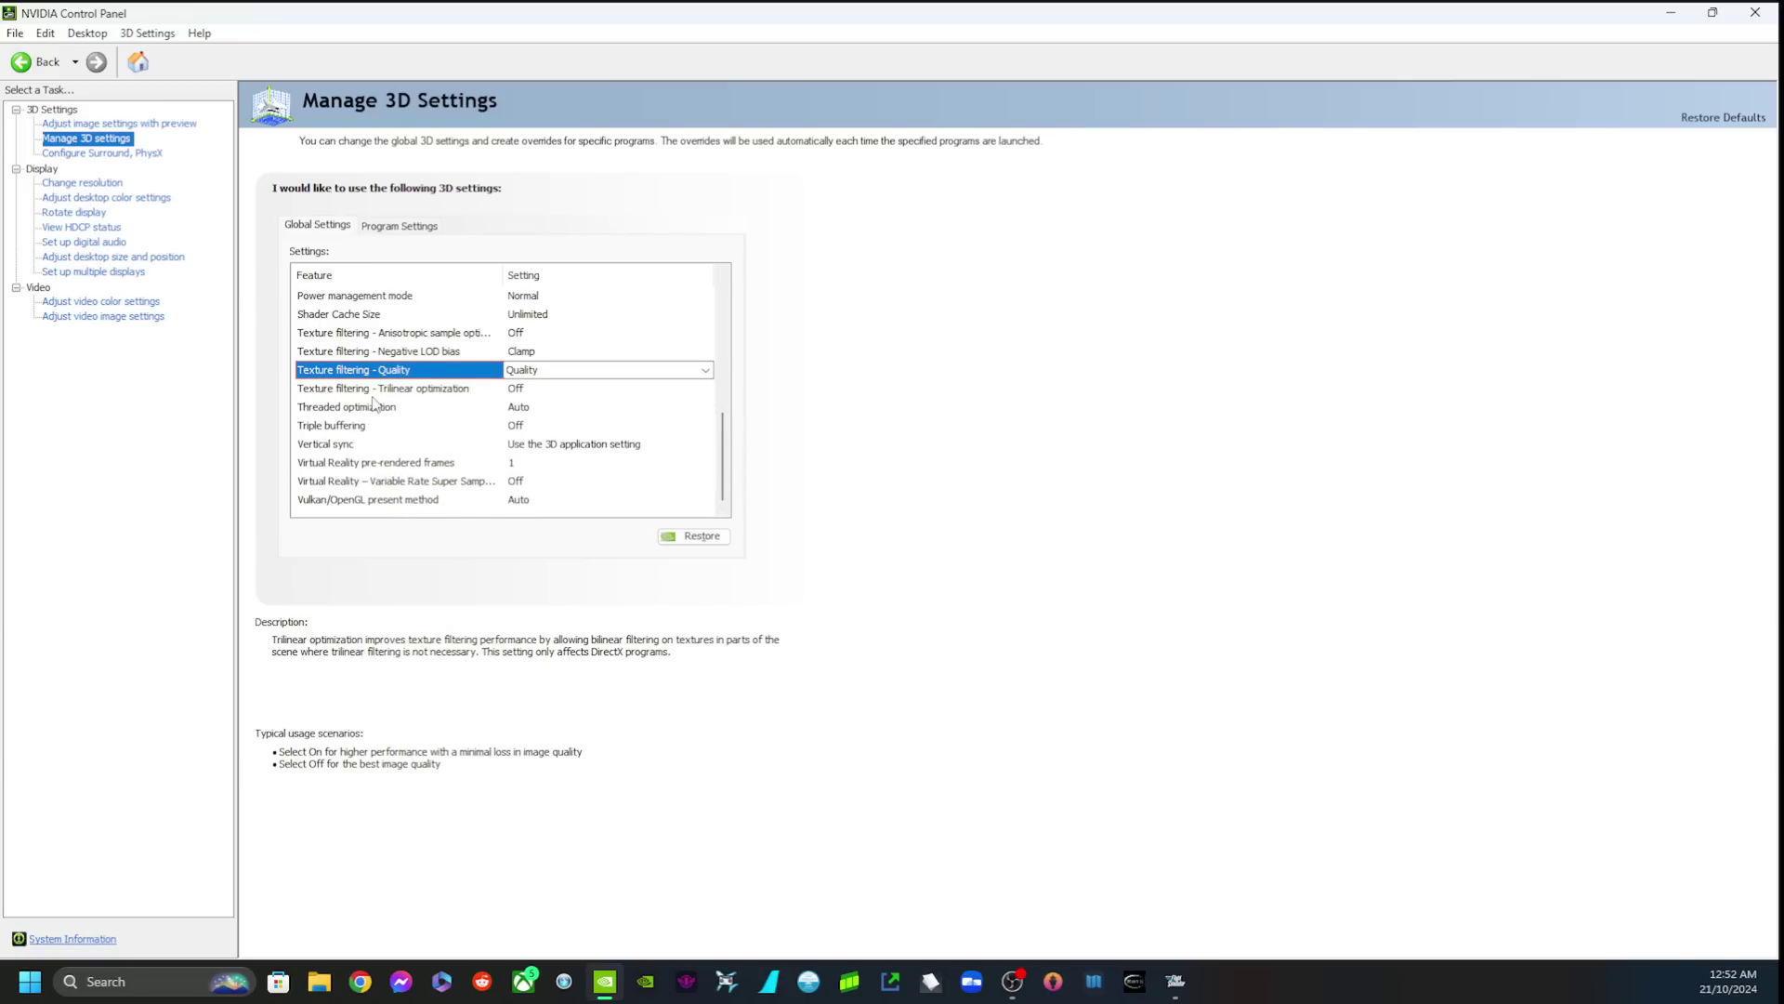
left_click(415, 226)
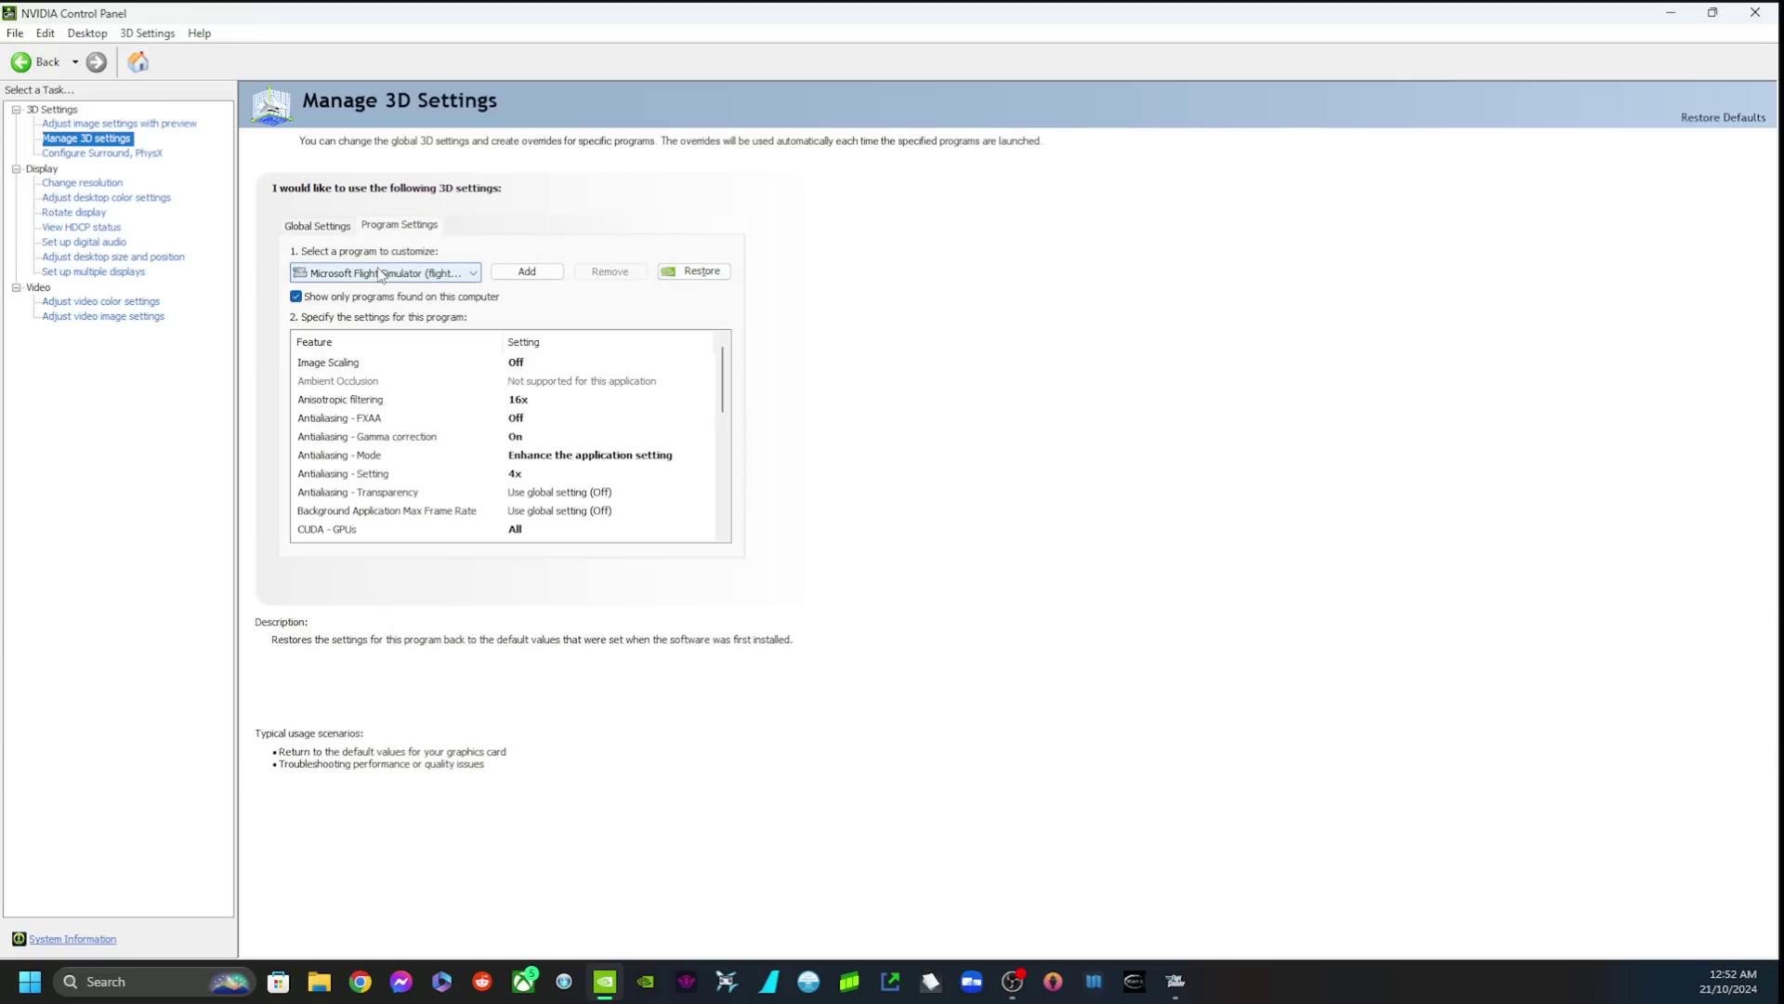
Keep Flight Simulator's antialiasing at 4x; check Low Latency Ultra and Max Frame Rate 62 FPS
left_click(384, 402)
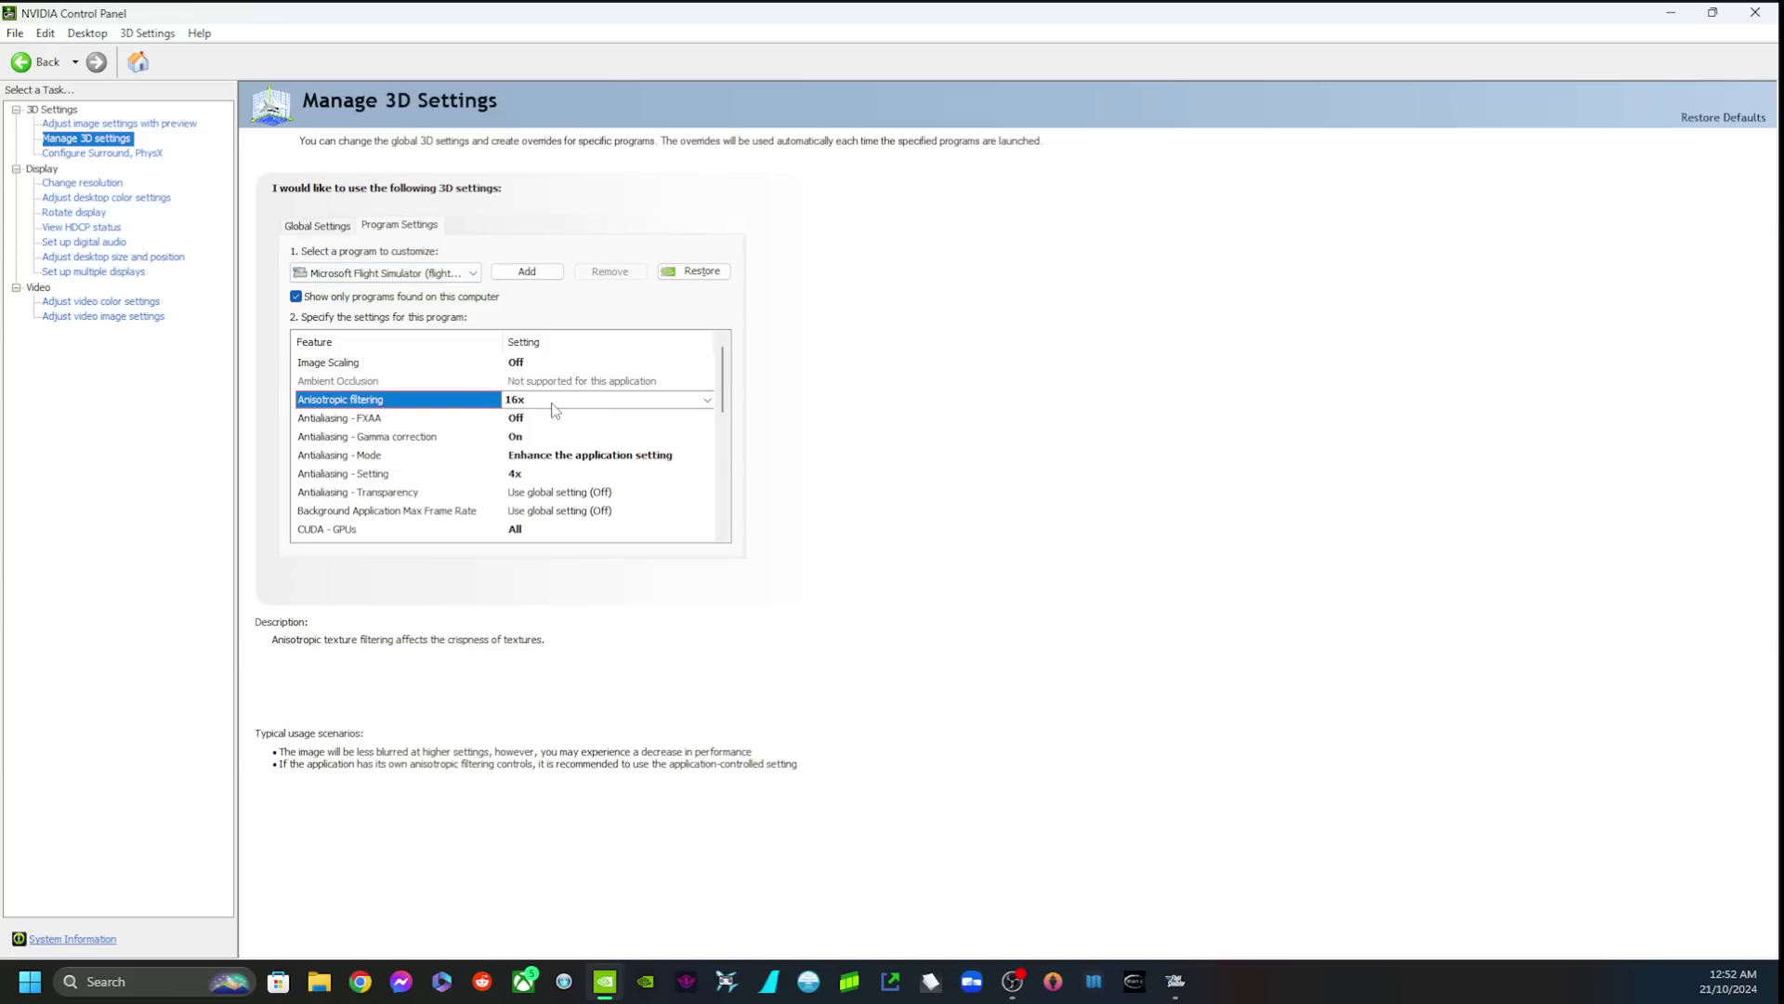
left_click(371, 478)
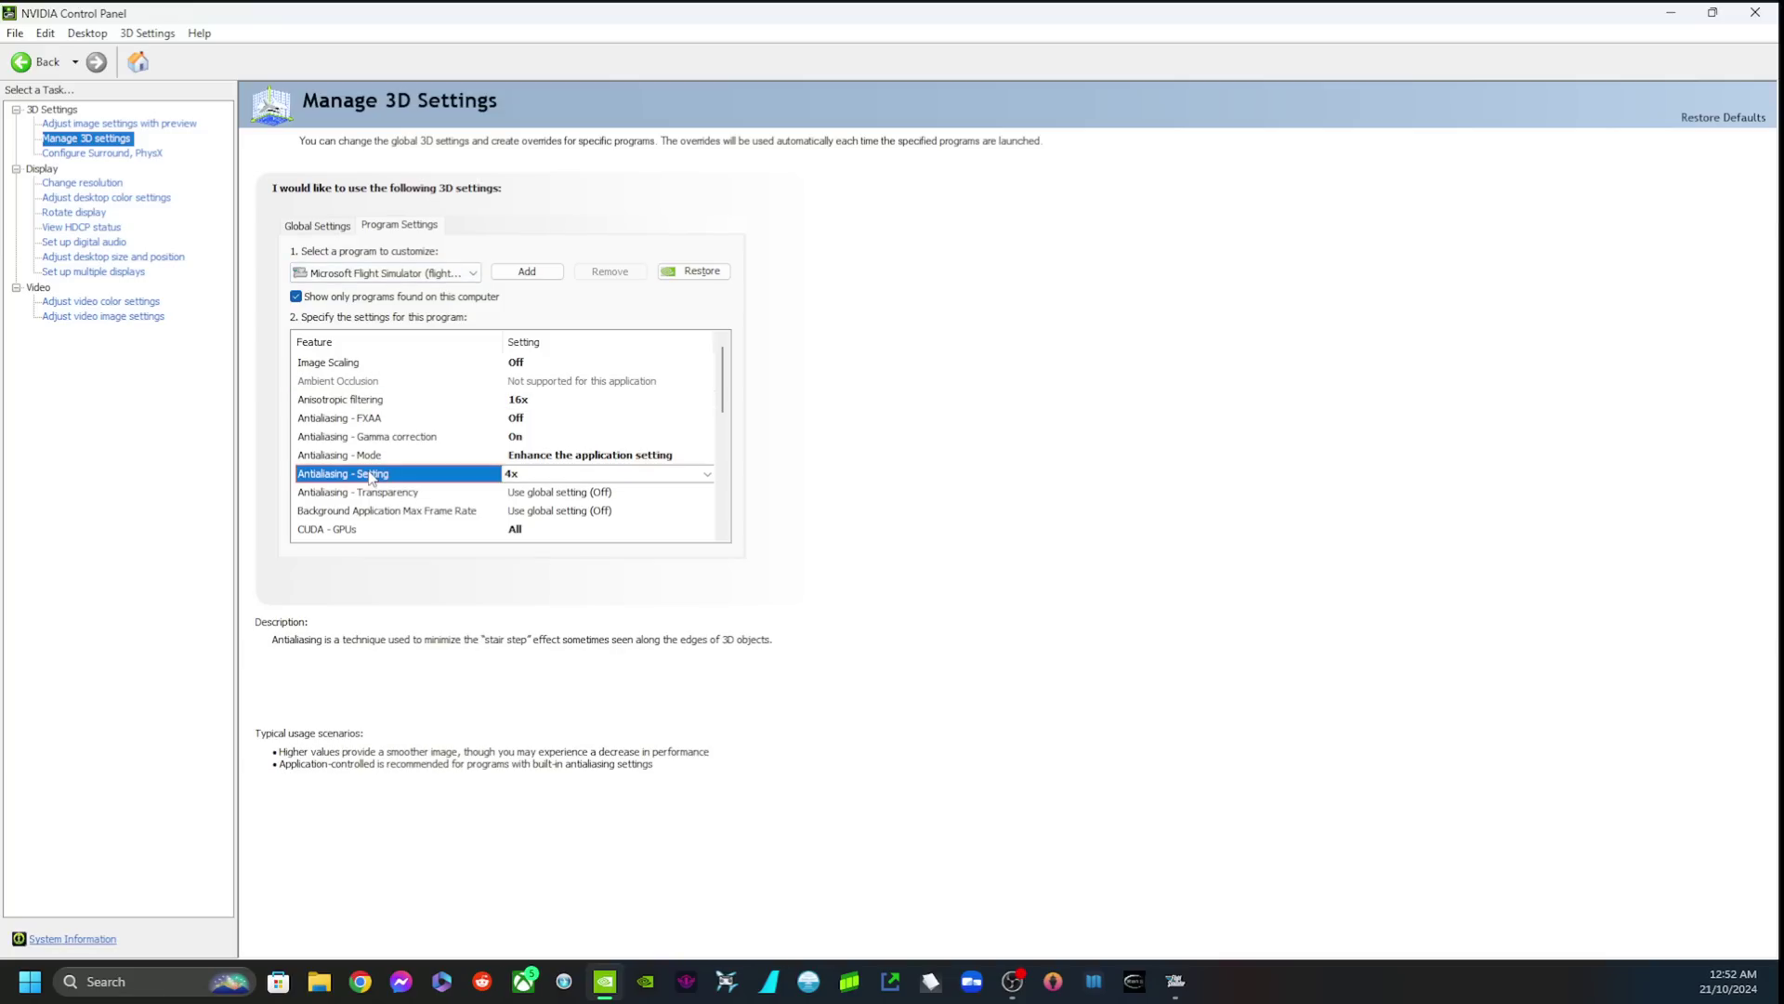
left_click(536, 477)
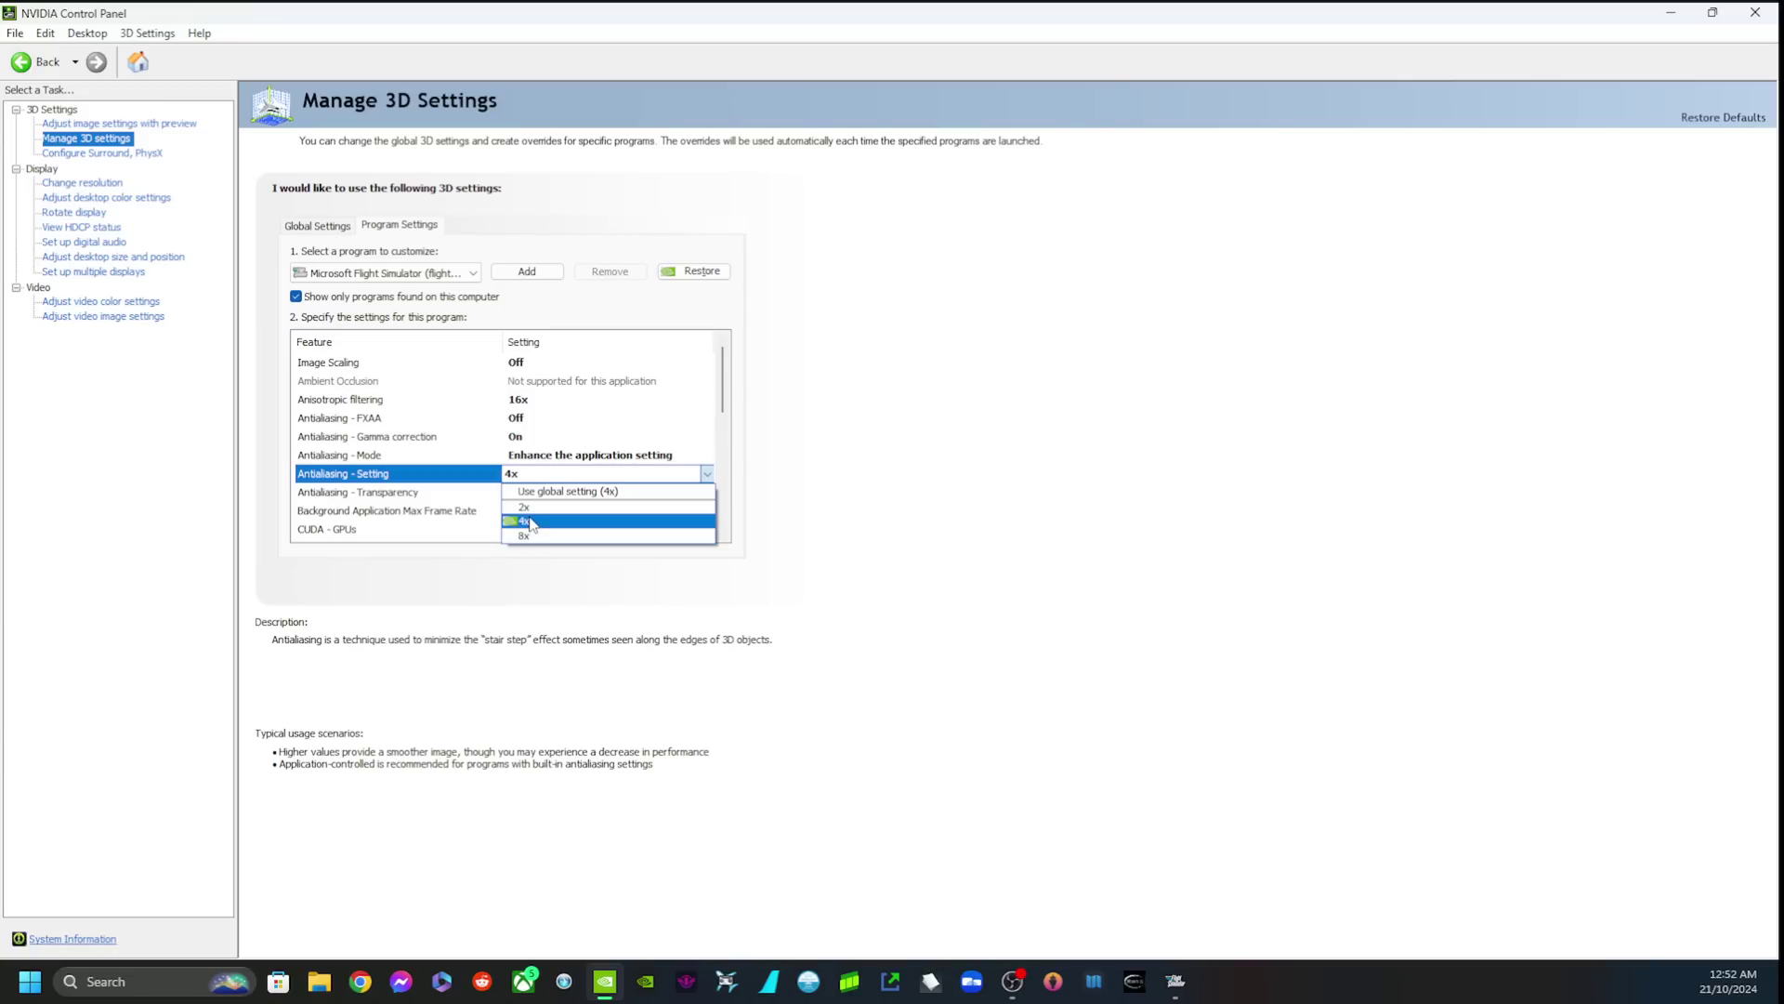
left_click(525, 521)
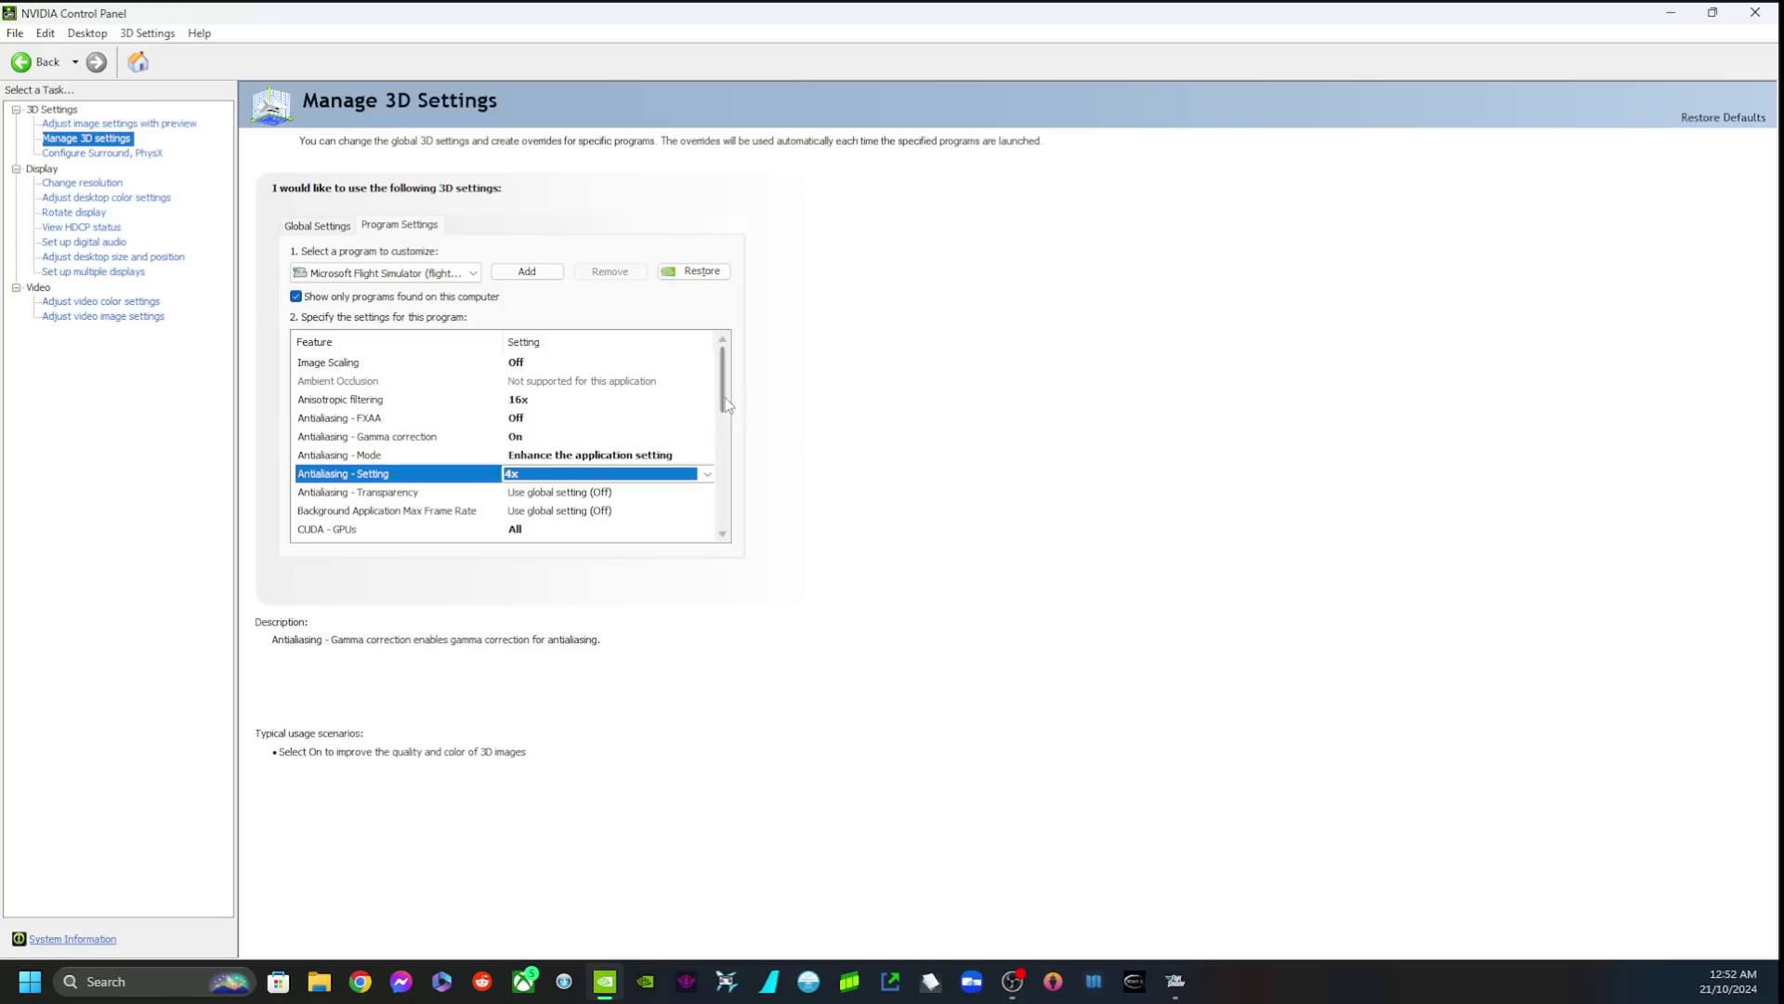
left_click_drag(723, 406, 724, 430)
left_click(429, 499)
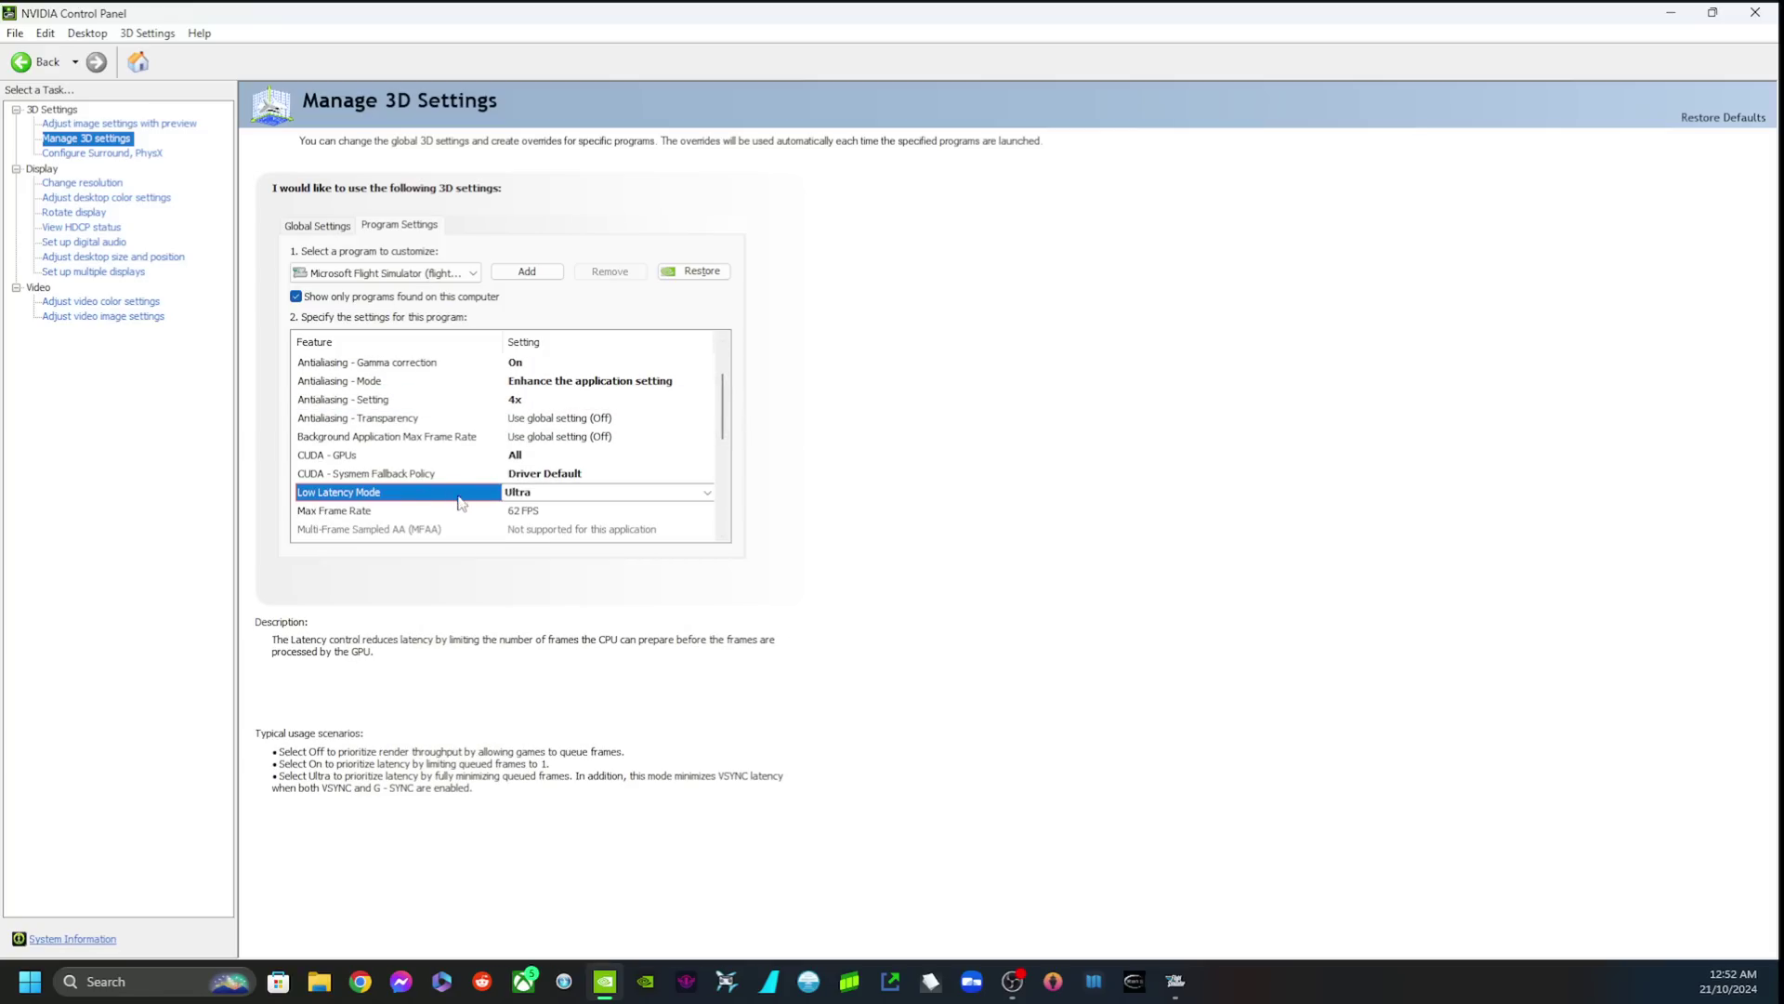
left_click(444, 516)
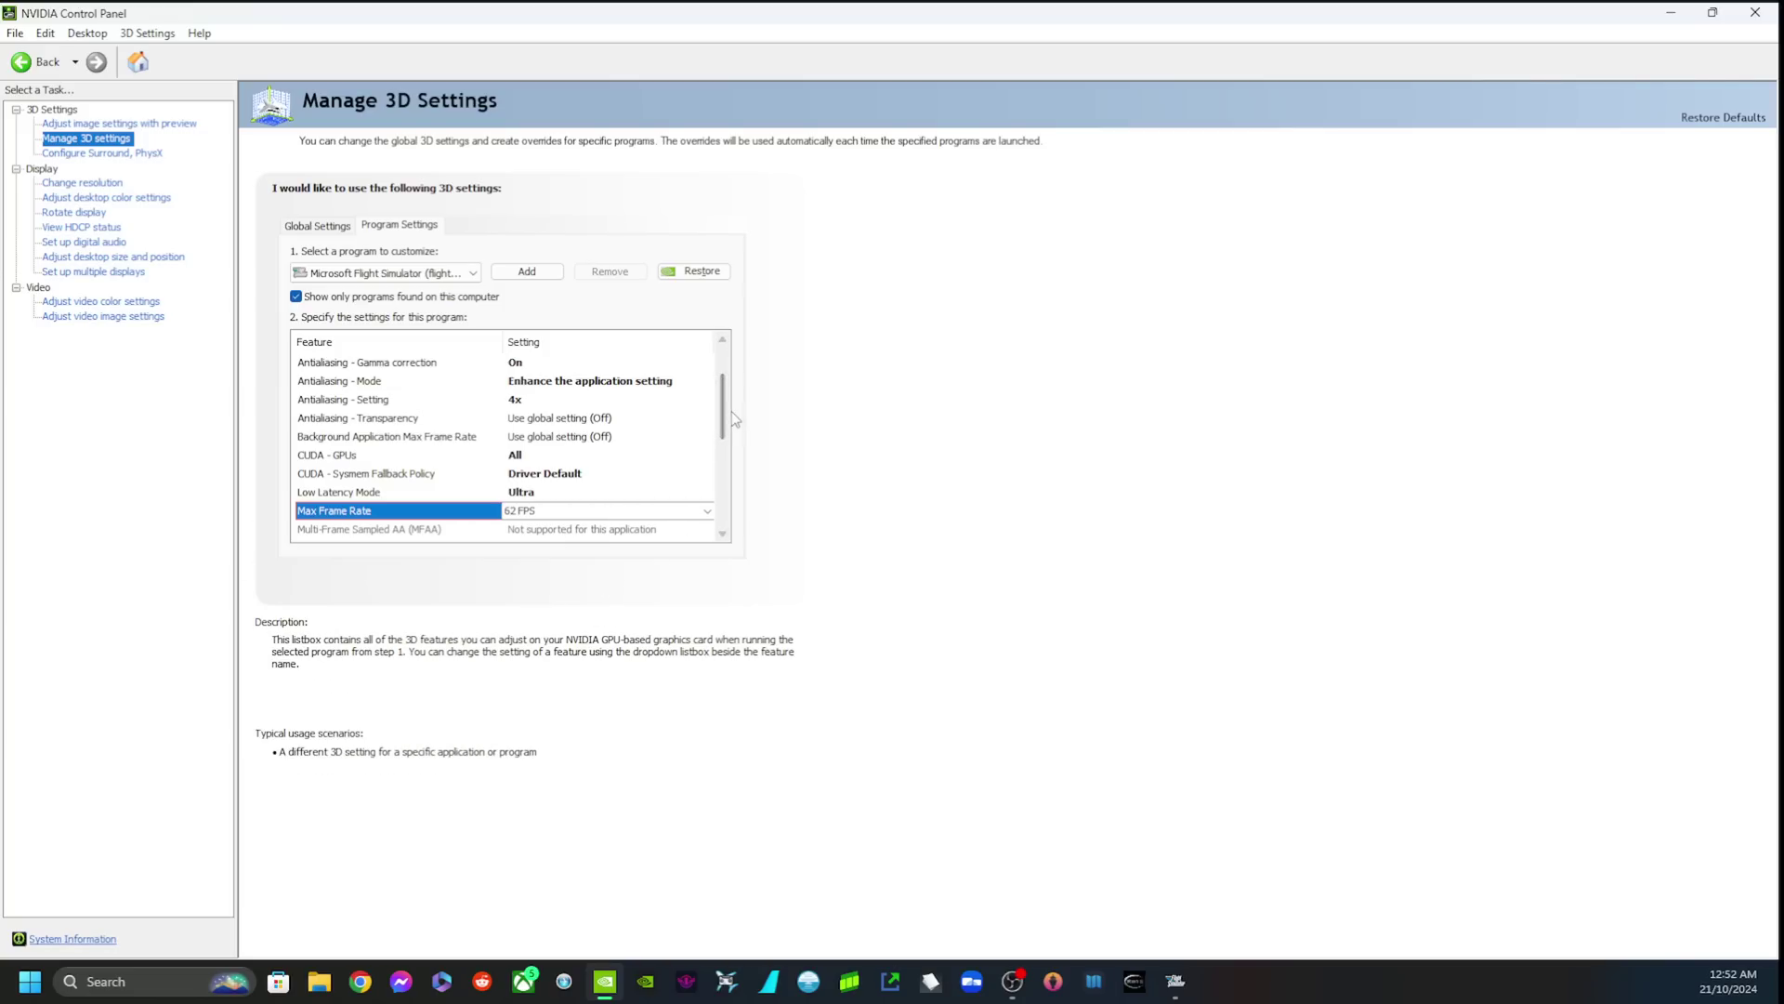
left_click_drag(723, 428, 712, 479)
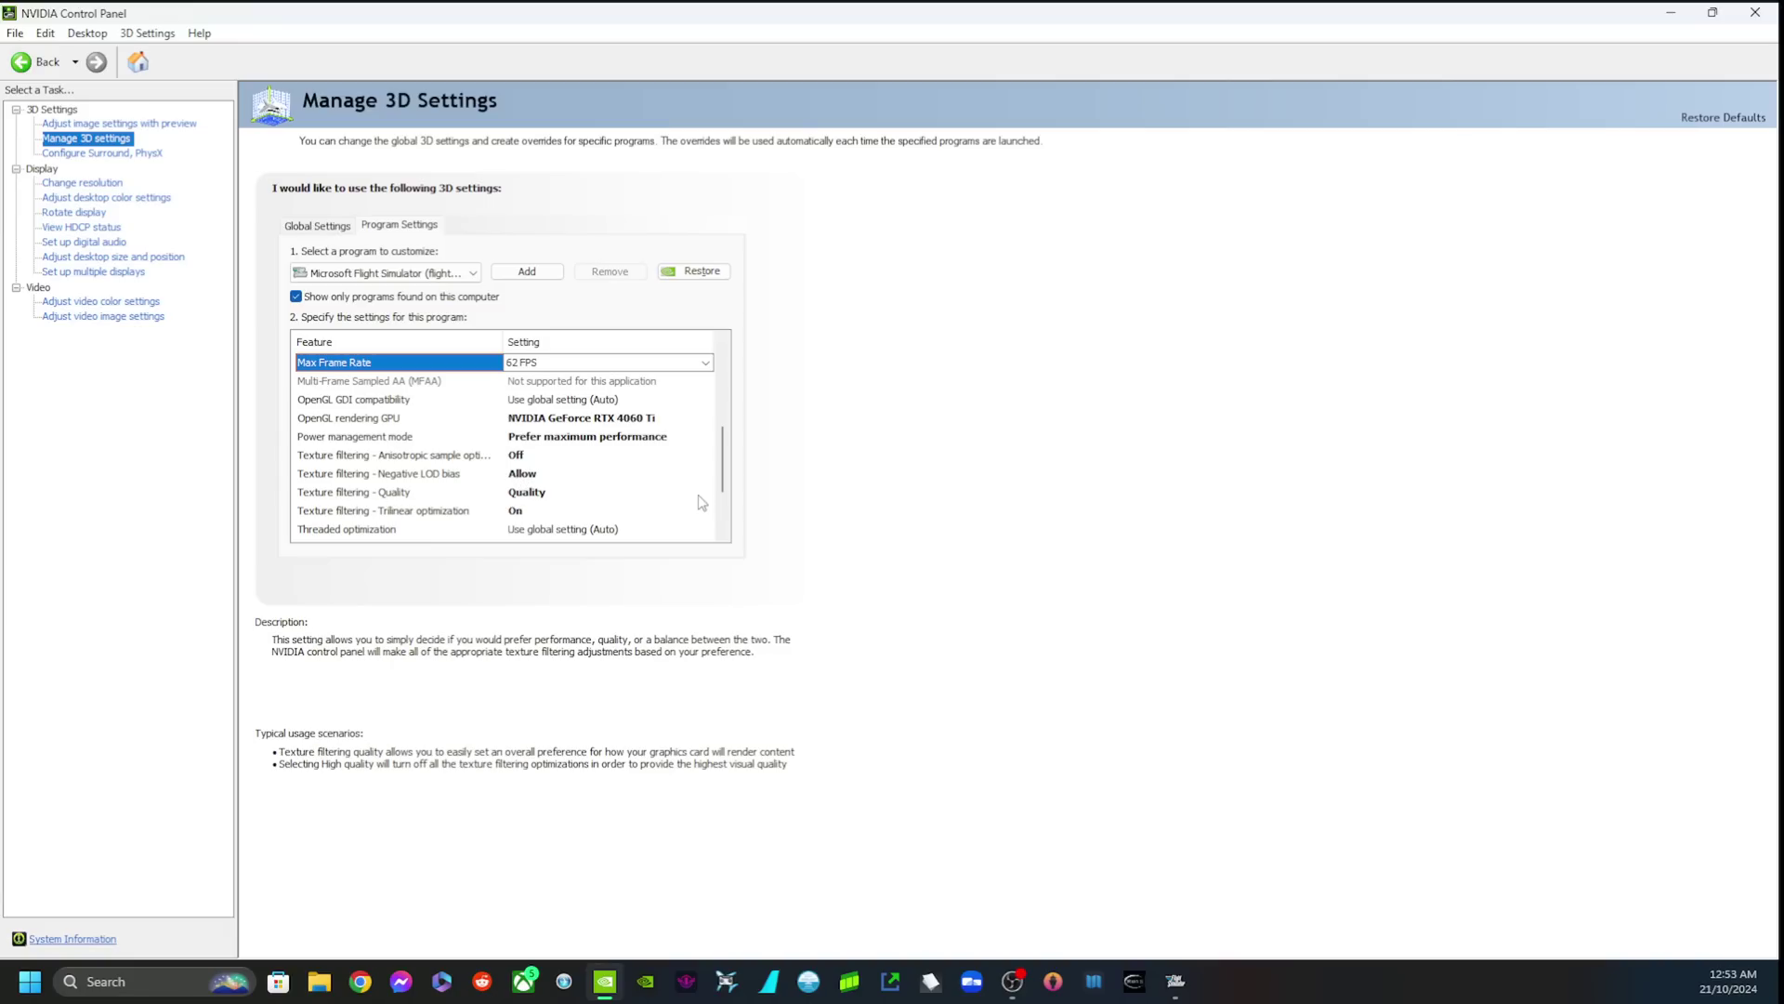
mouse_move(722, 479)
left_mouse_down()
mouse_move(722, 526)
mouse_move(717, 415)
mouse_move(715, 468)
left_mouse_up()
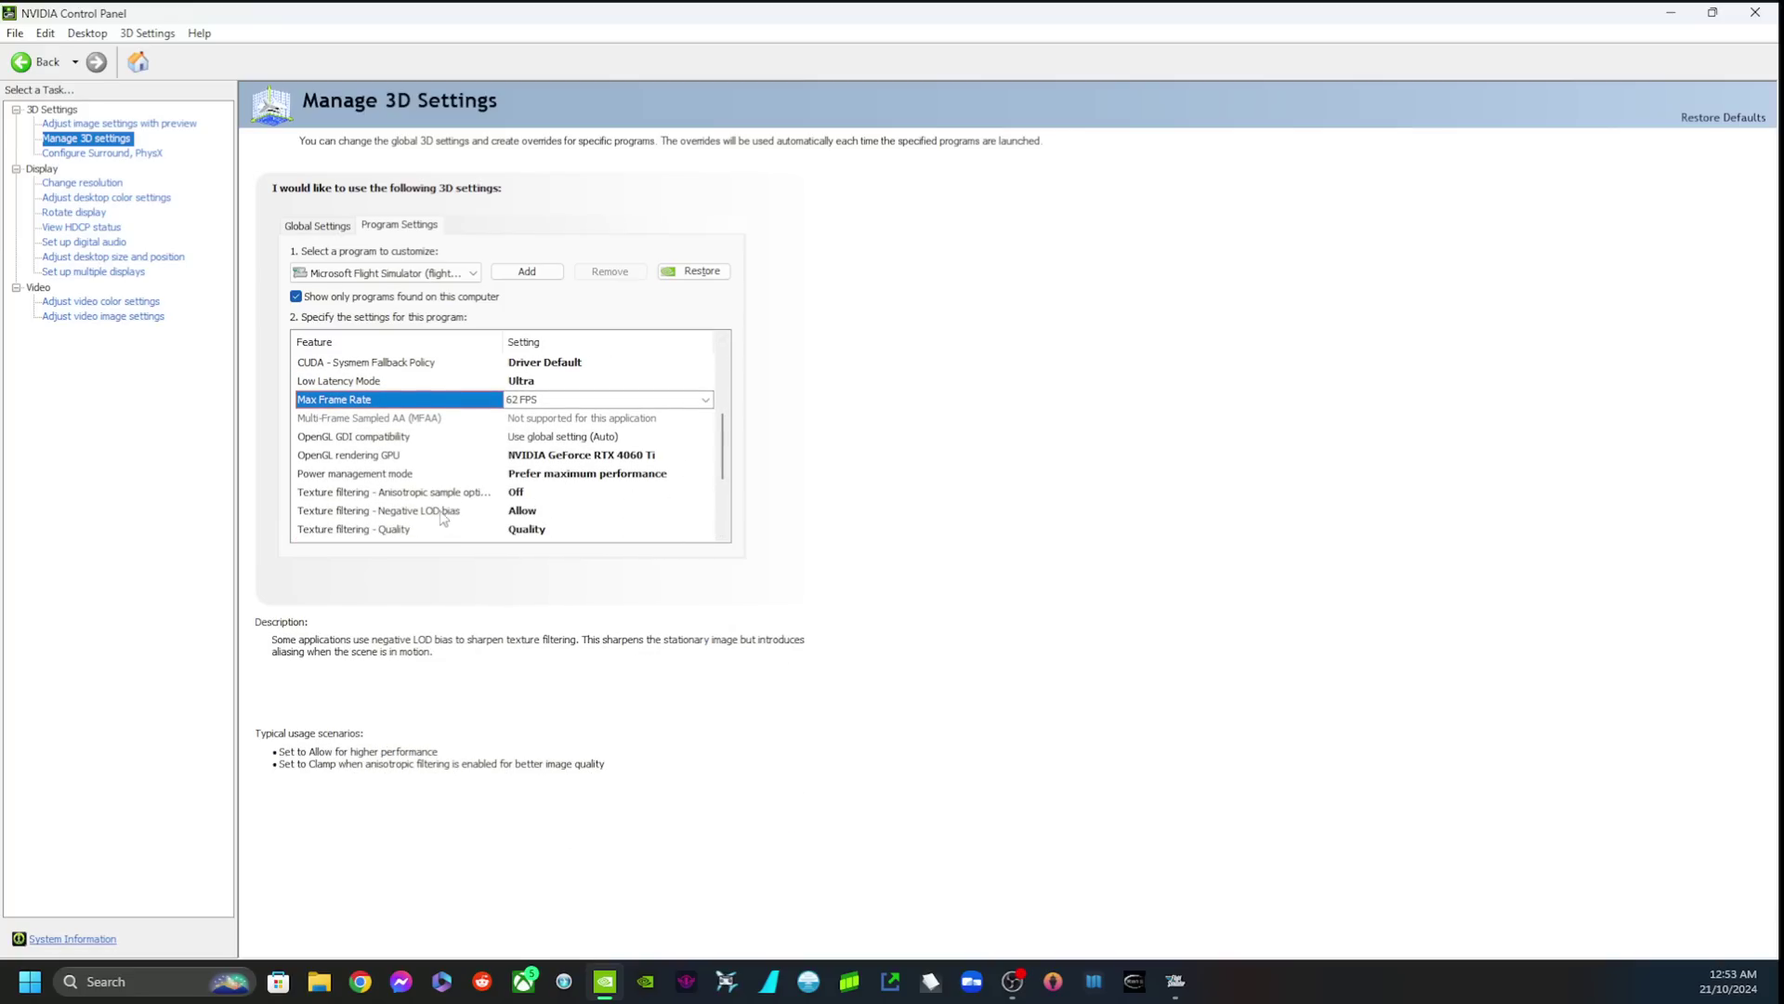
left_click_drag(721, 475, 734, 521)
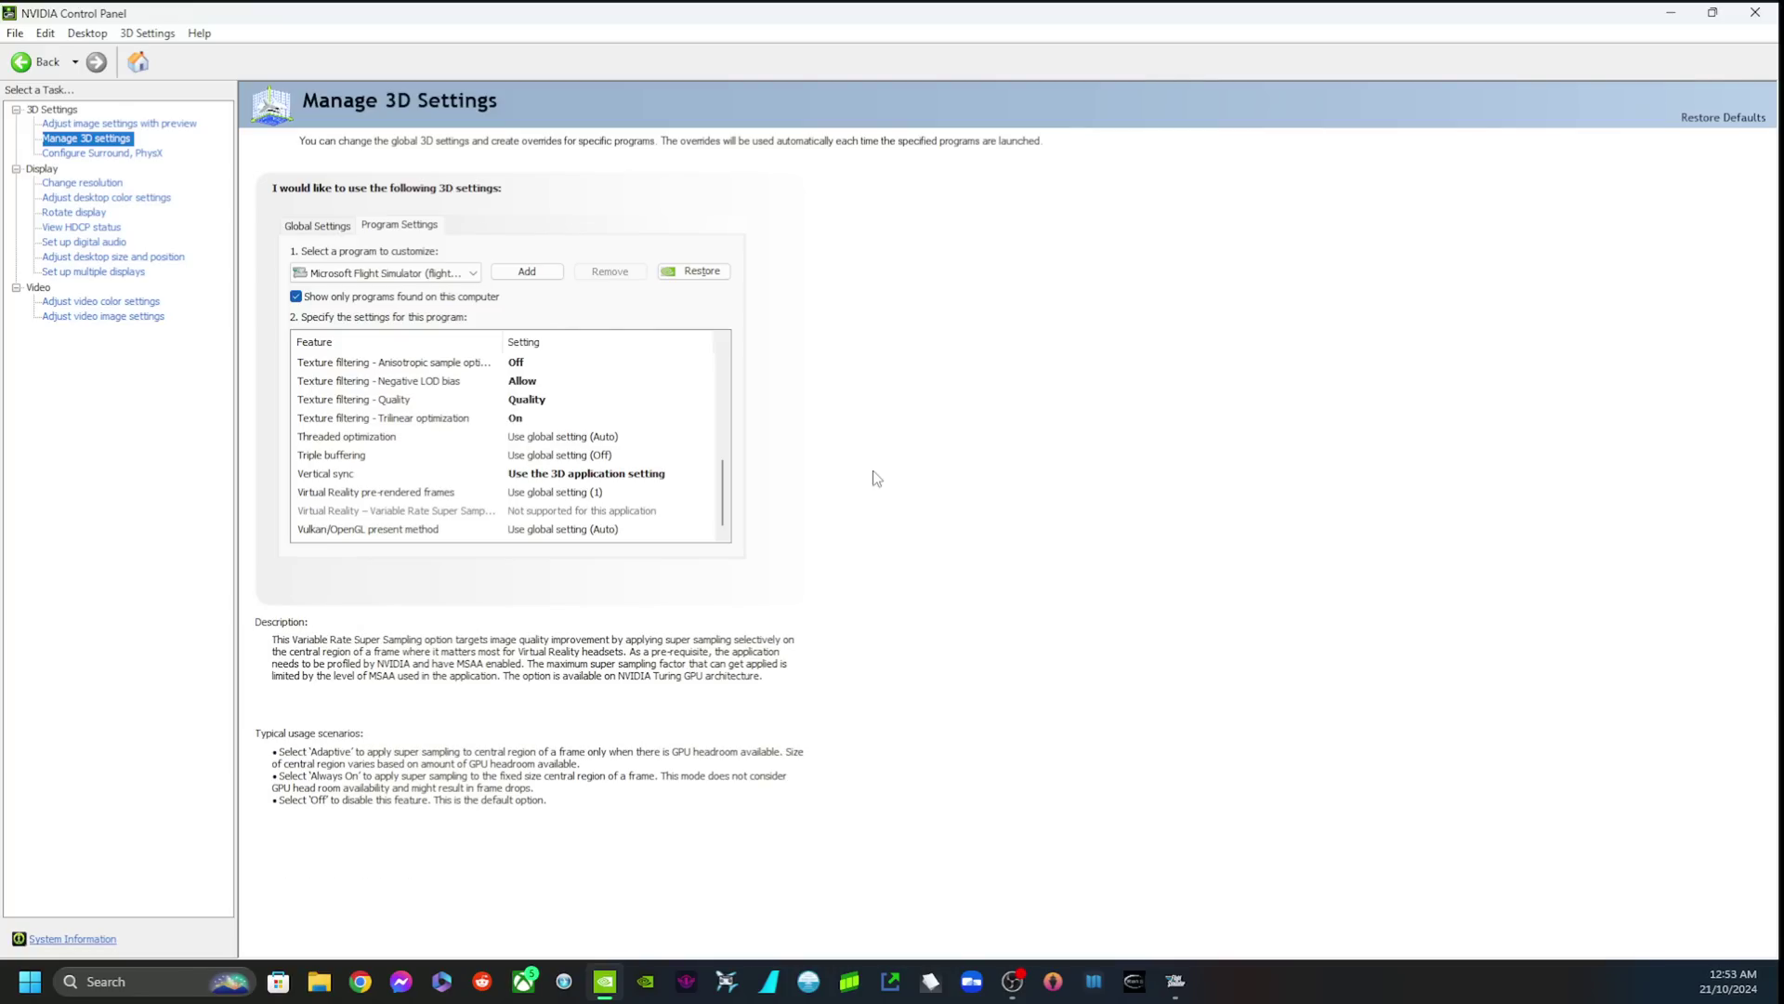
scroll(727, 485, "up", 1)
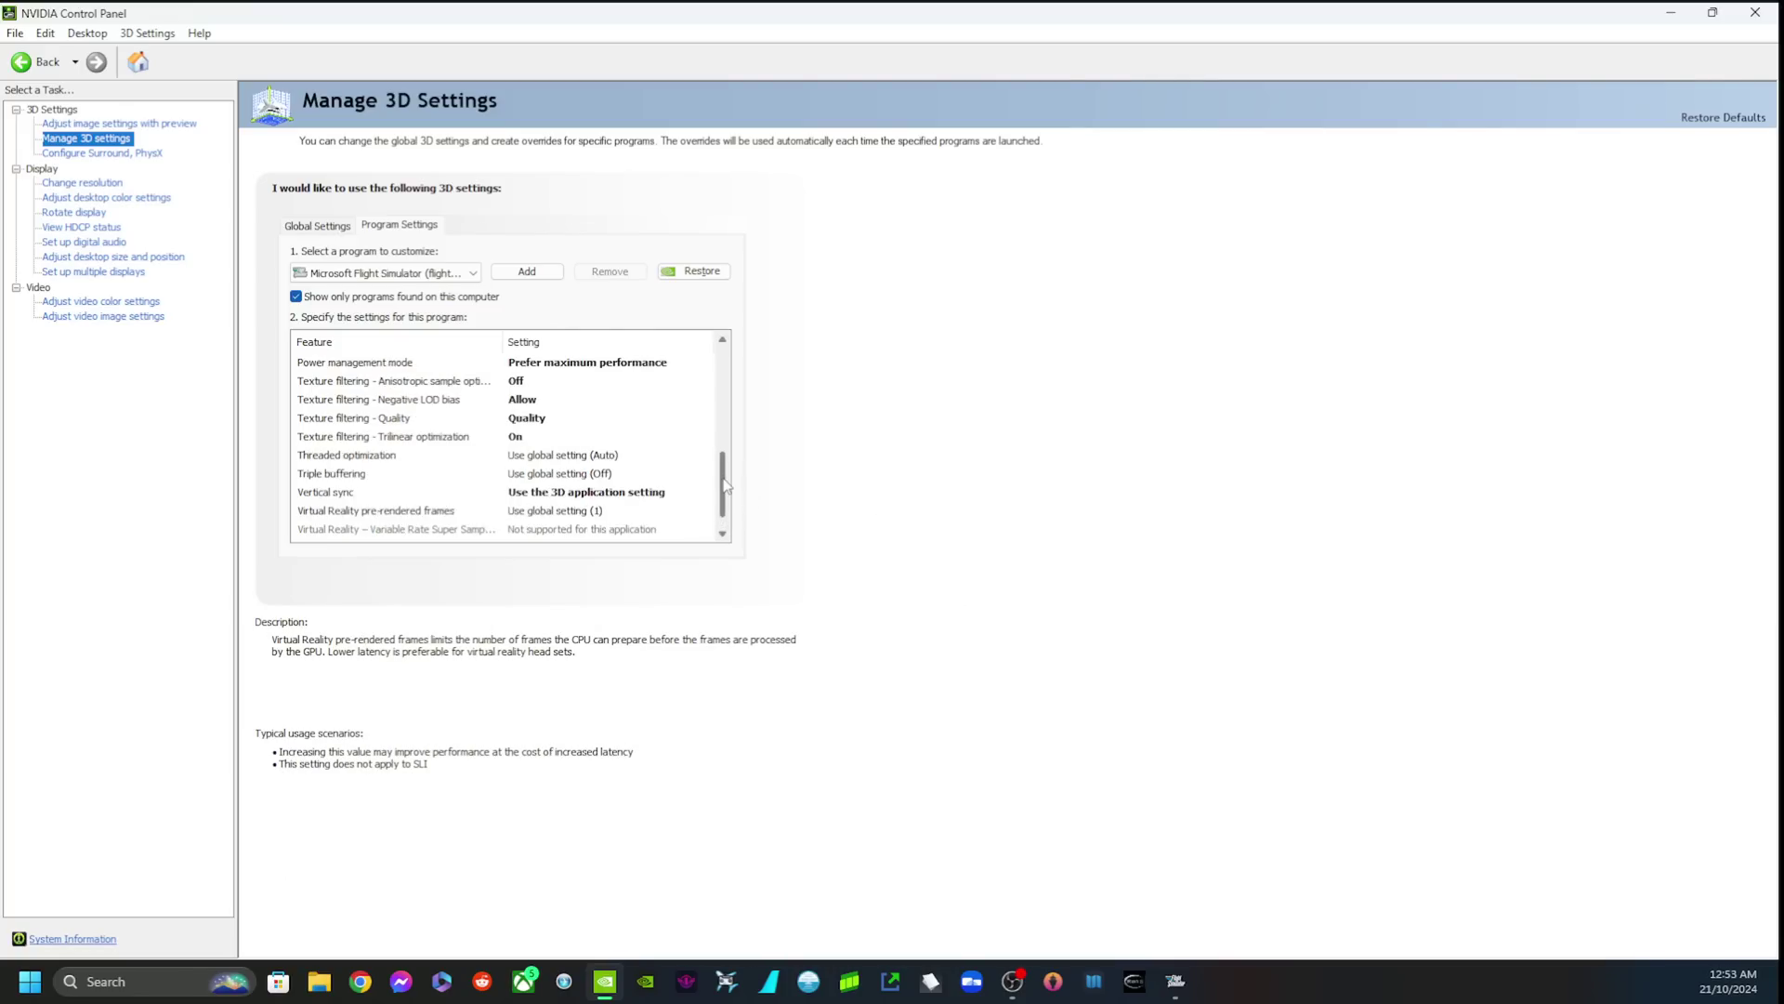
left_click_drag(726, 486, 722, 381)
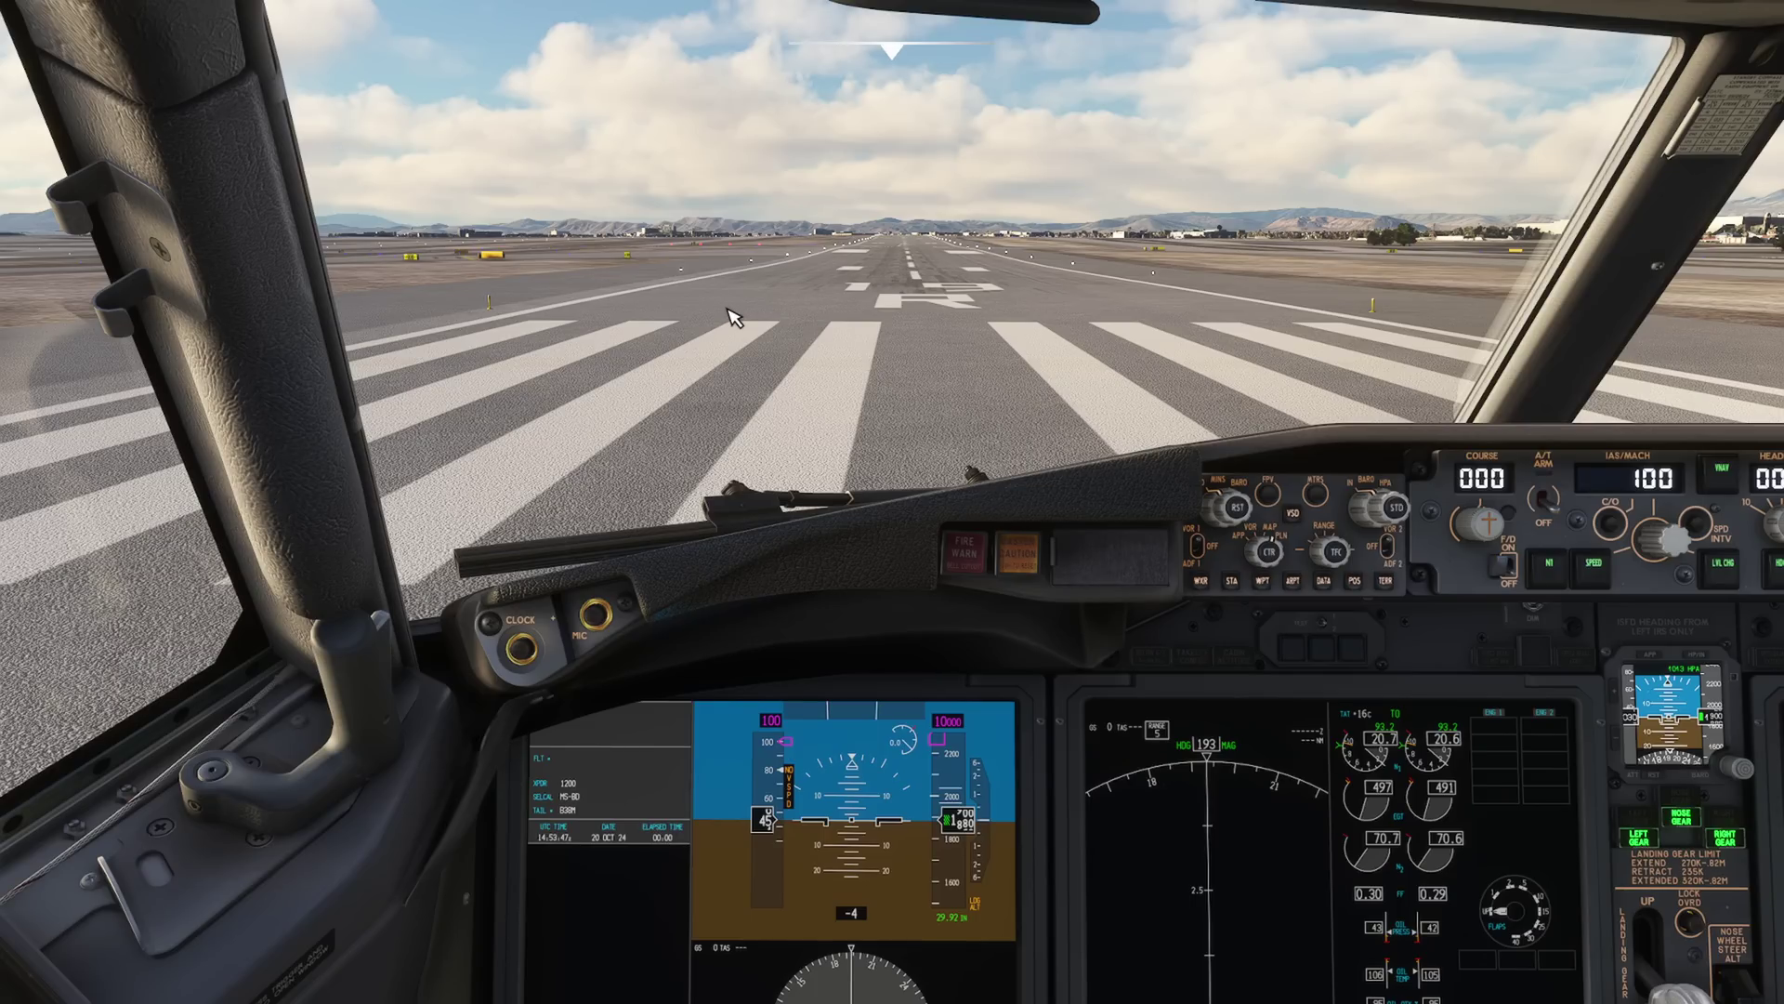
Open General Options from the simulator's Esc pause menu
key("Escape")
left_click(661, 645)
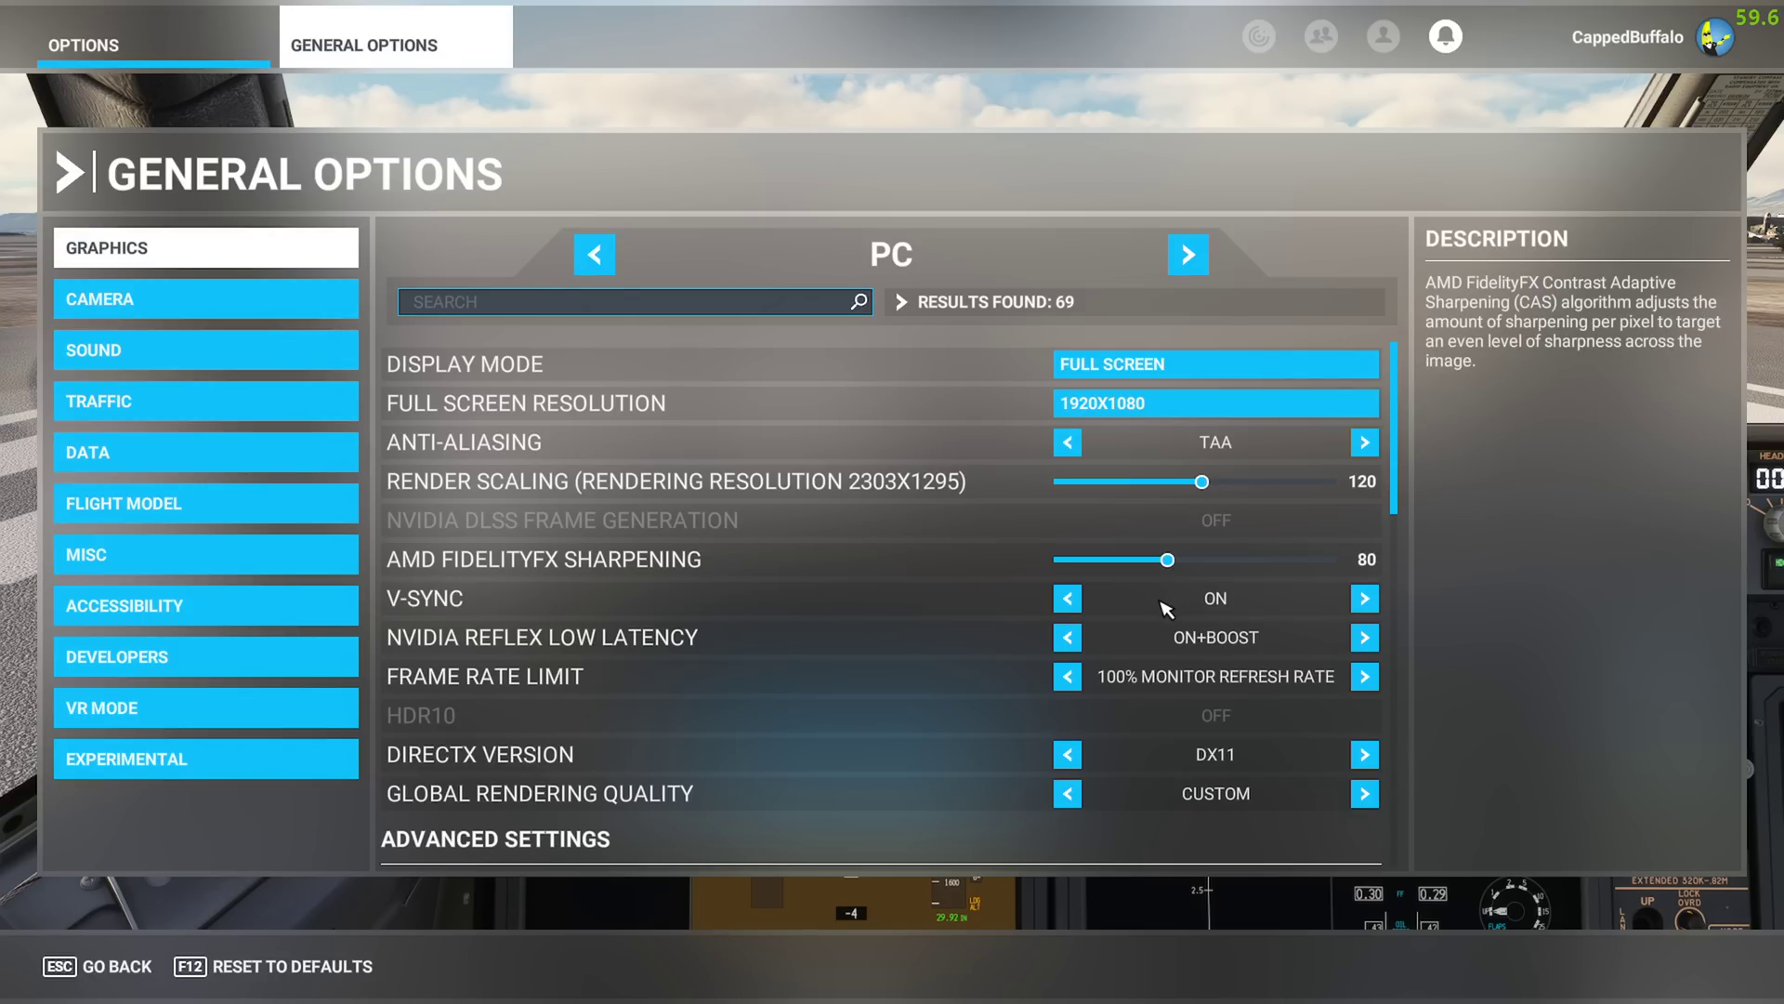
left_click_drag(1394, 452, 1374, 399)
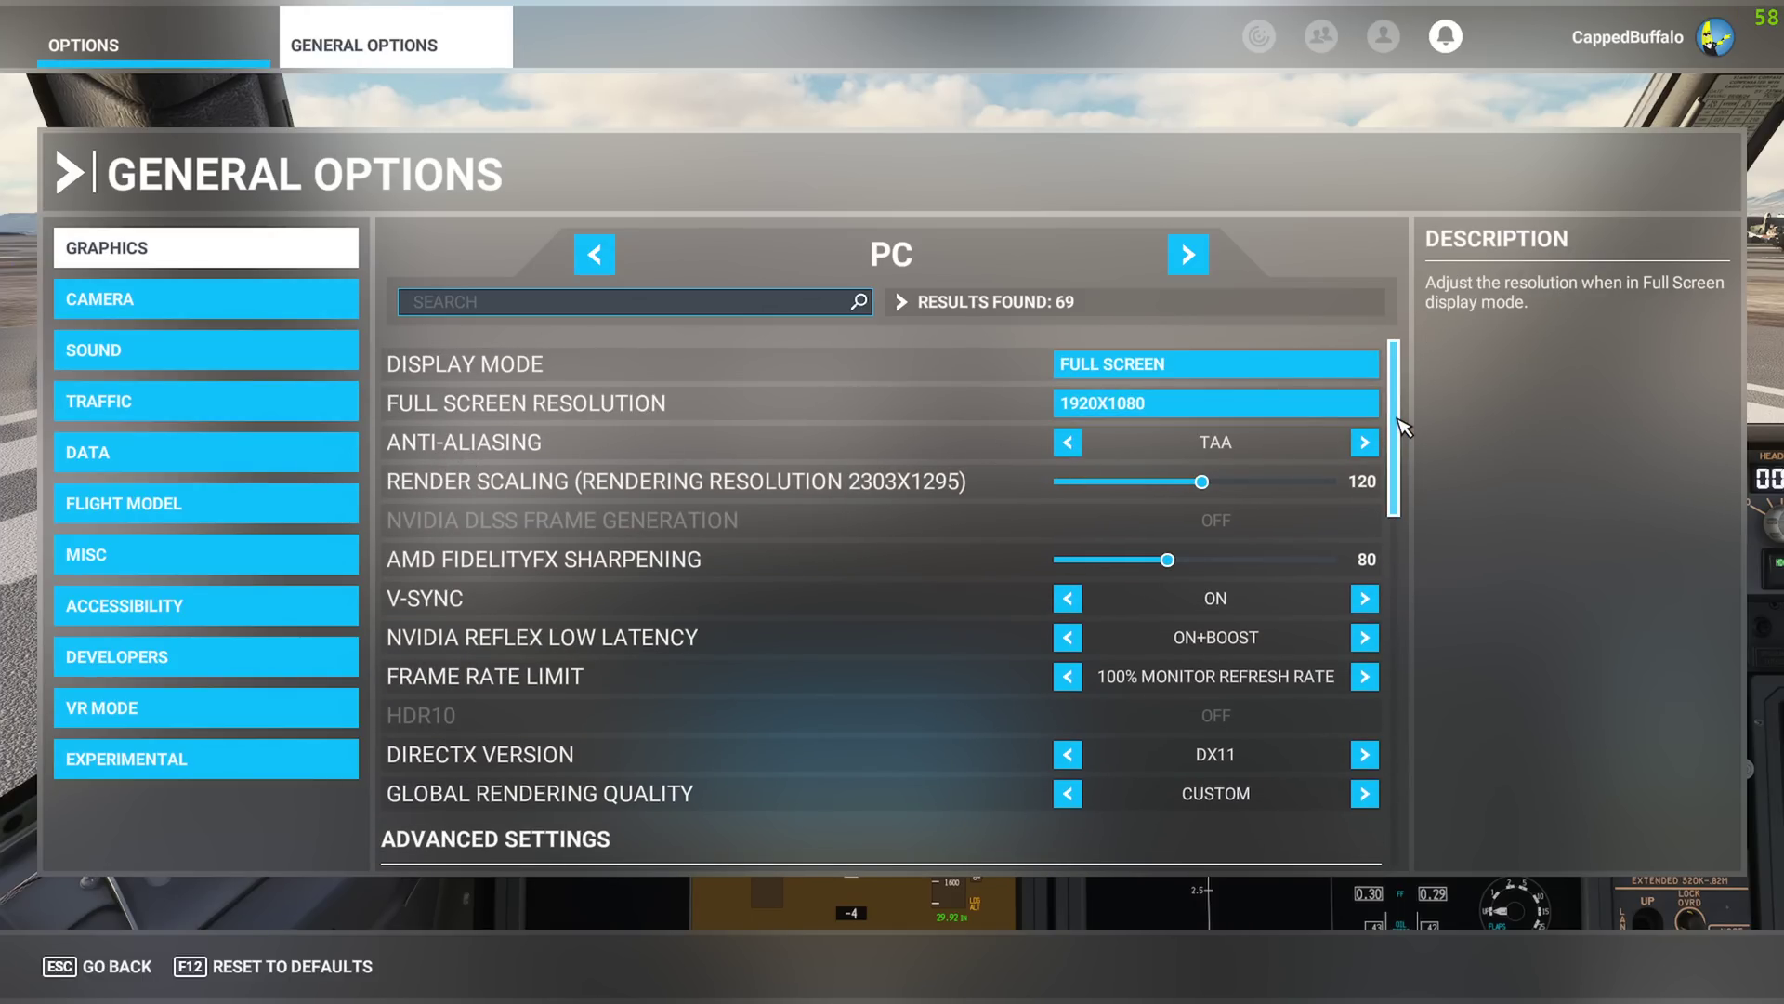
scroll(1404, 426, "down", 1)
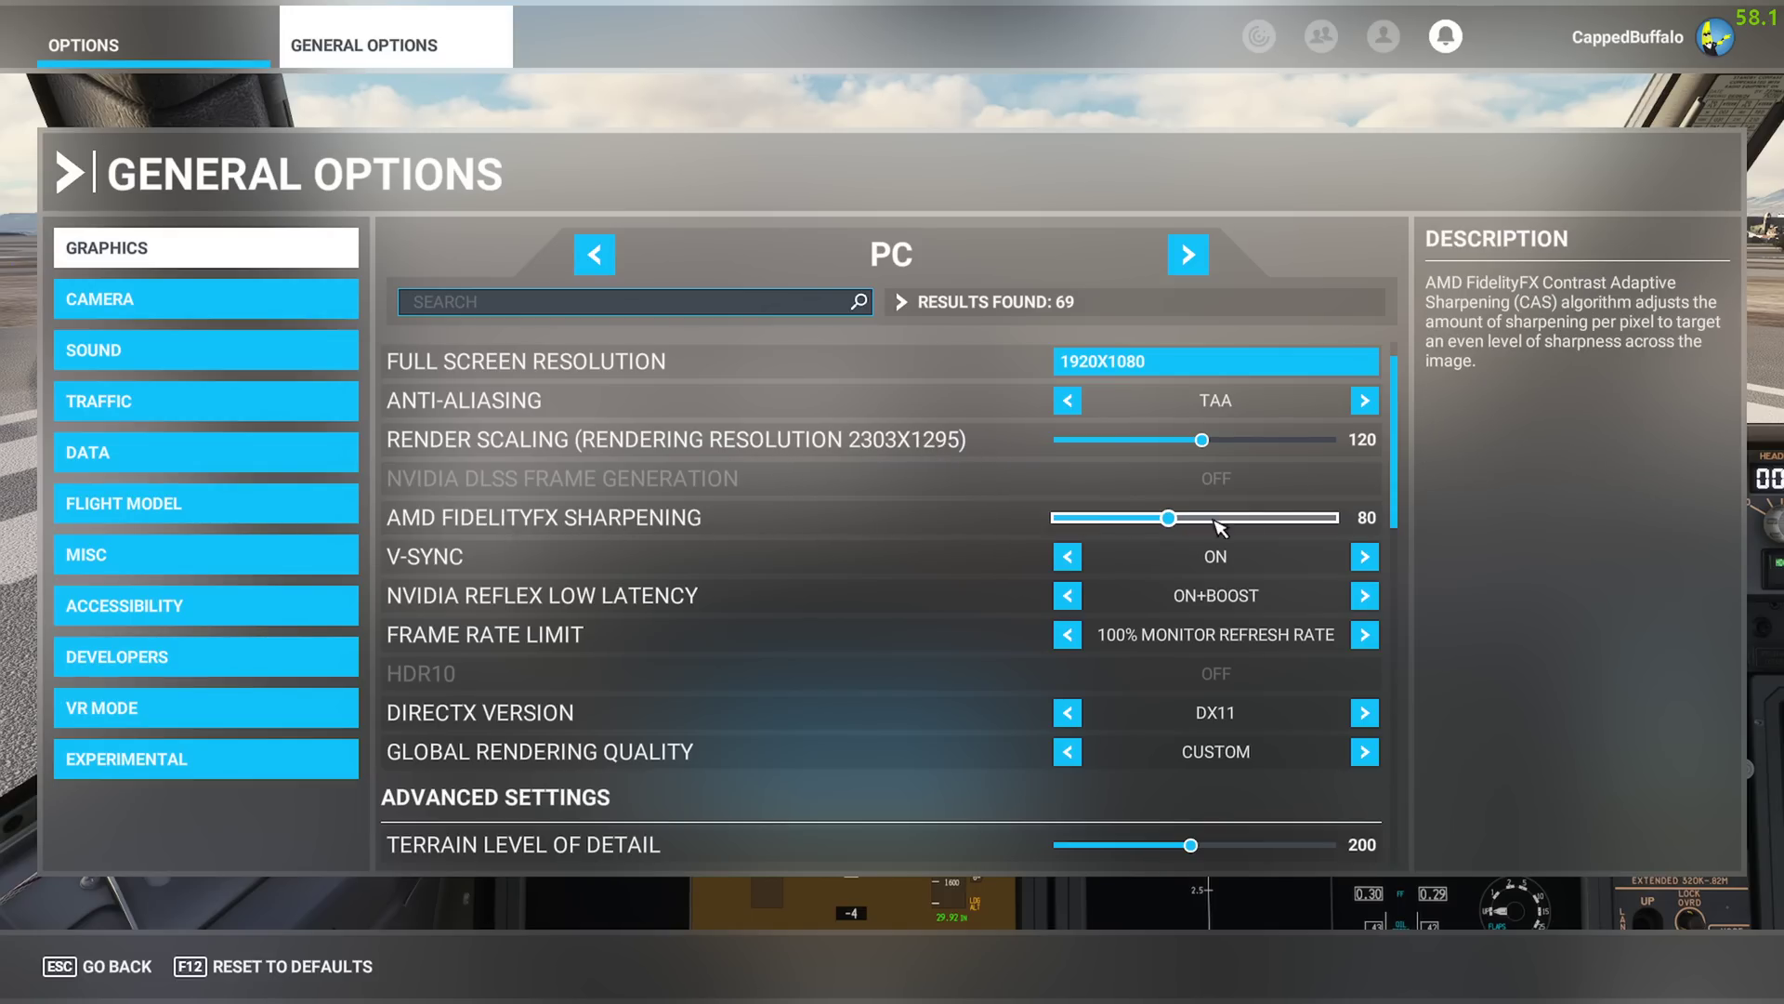
scroll(1217, 527, "down", 4)
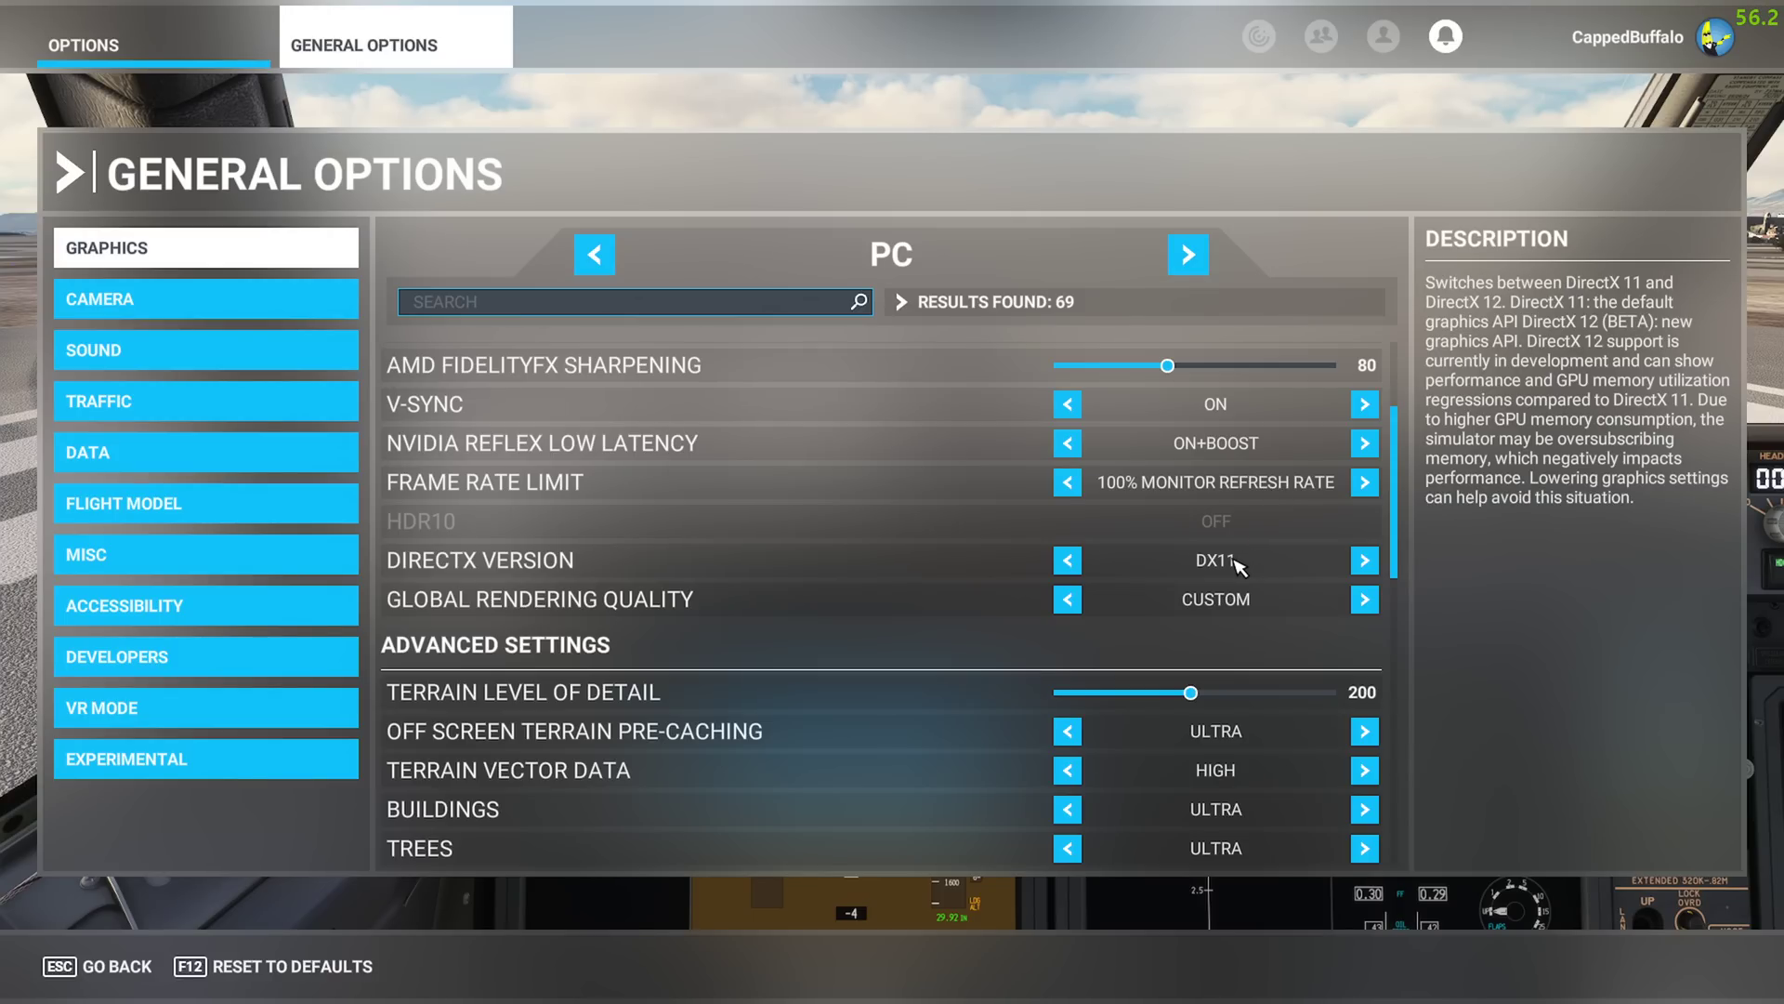
scroll(1393, 532, "down", 1)
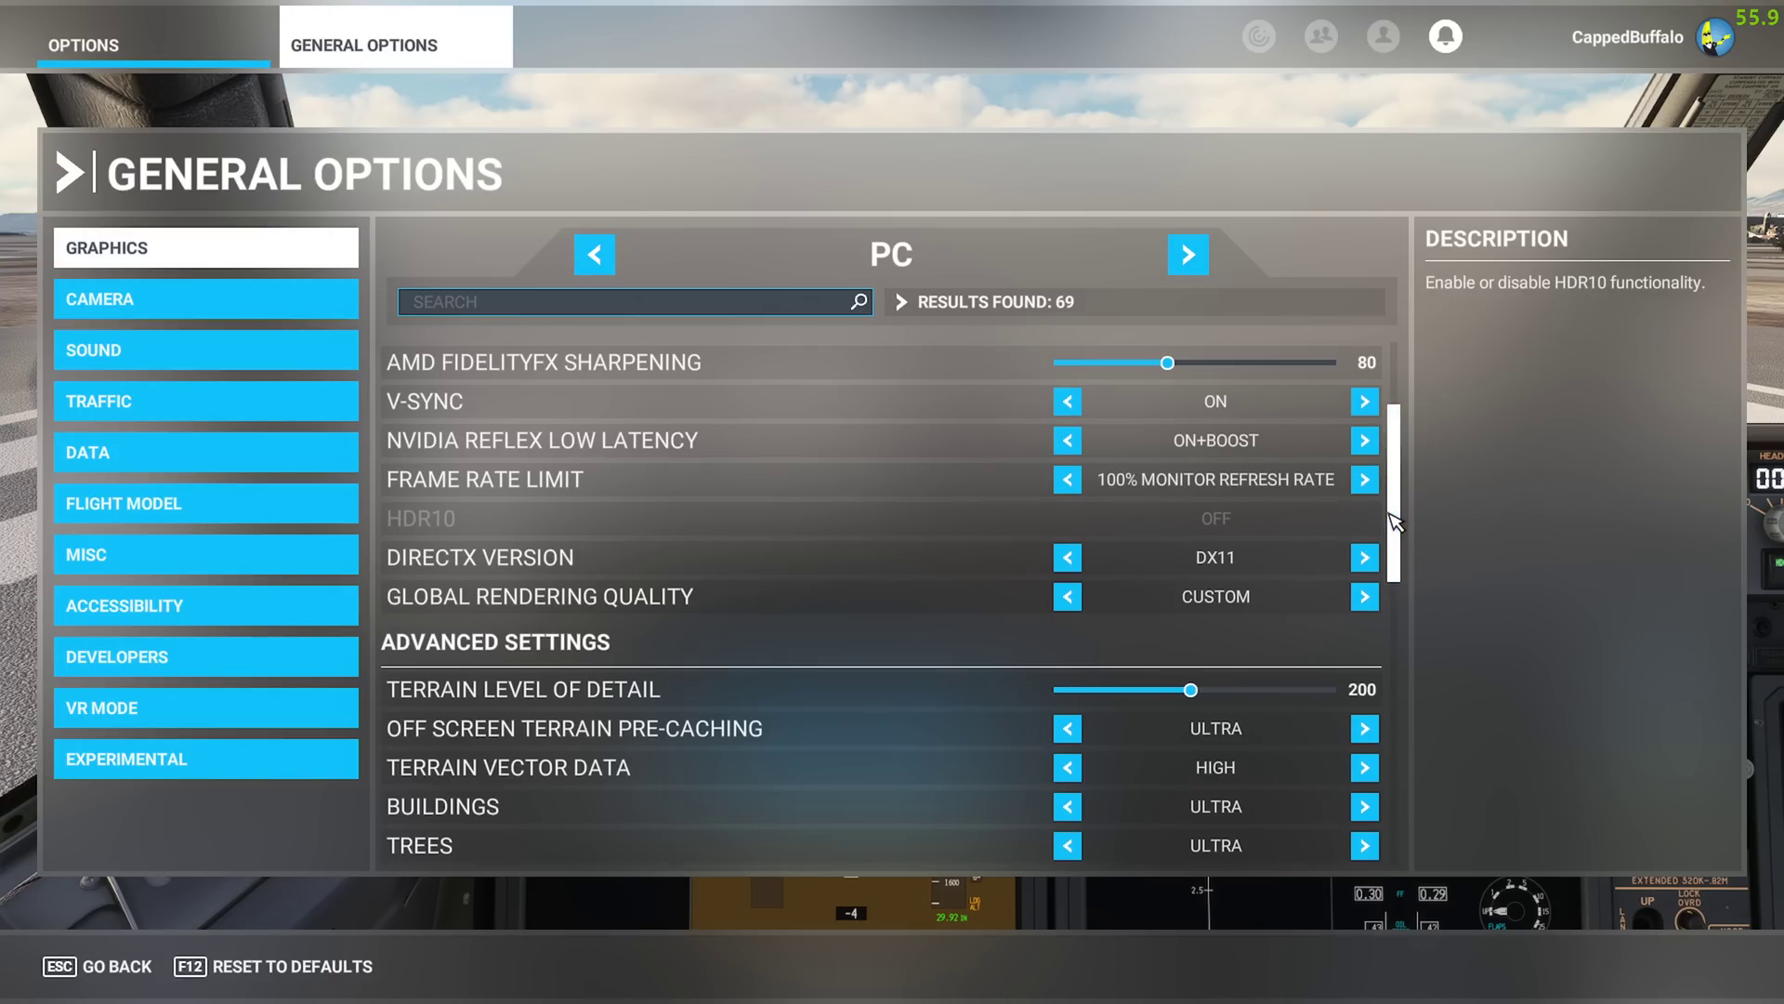
left_click_drag(1393, 532, 1391, 571)
Cycle Off Screen Terrain Pre-caching to Low, then return it to Ultra
scroll(1370, 570, "down", 2)
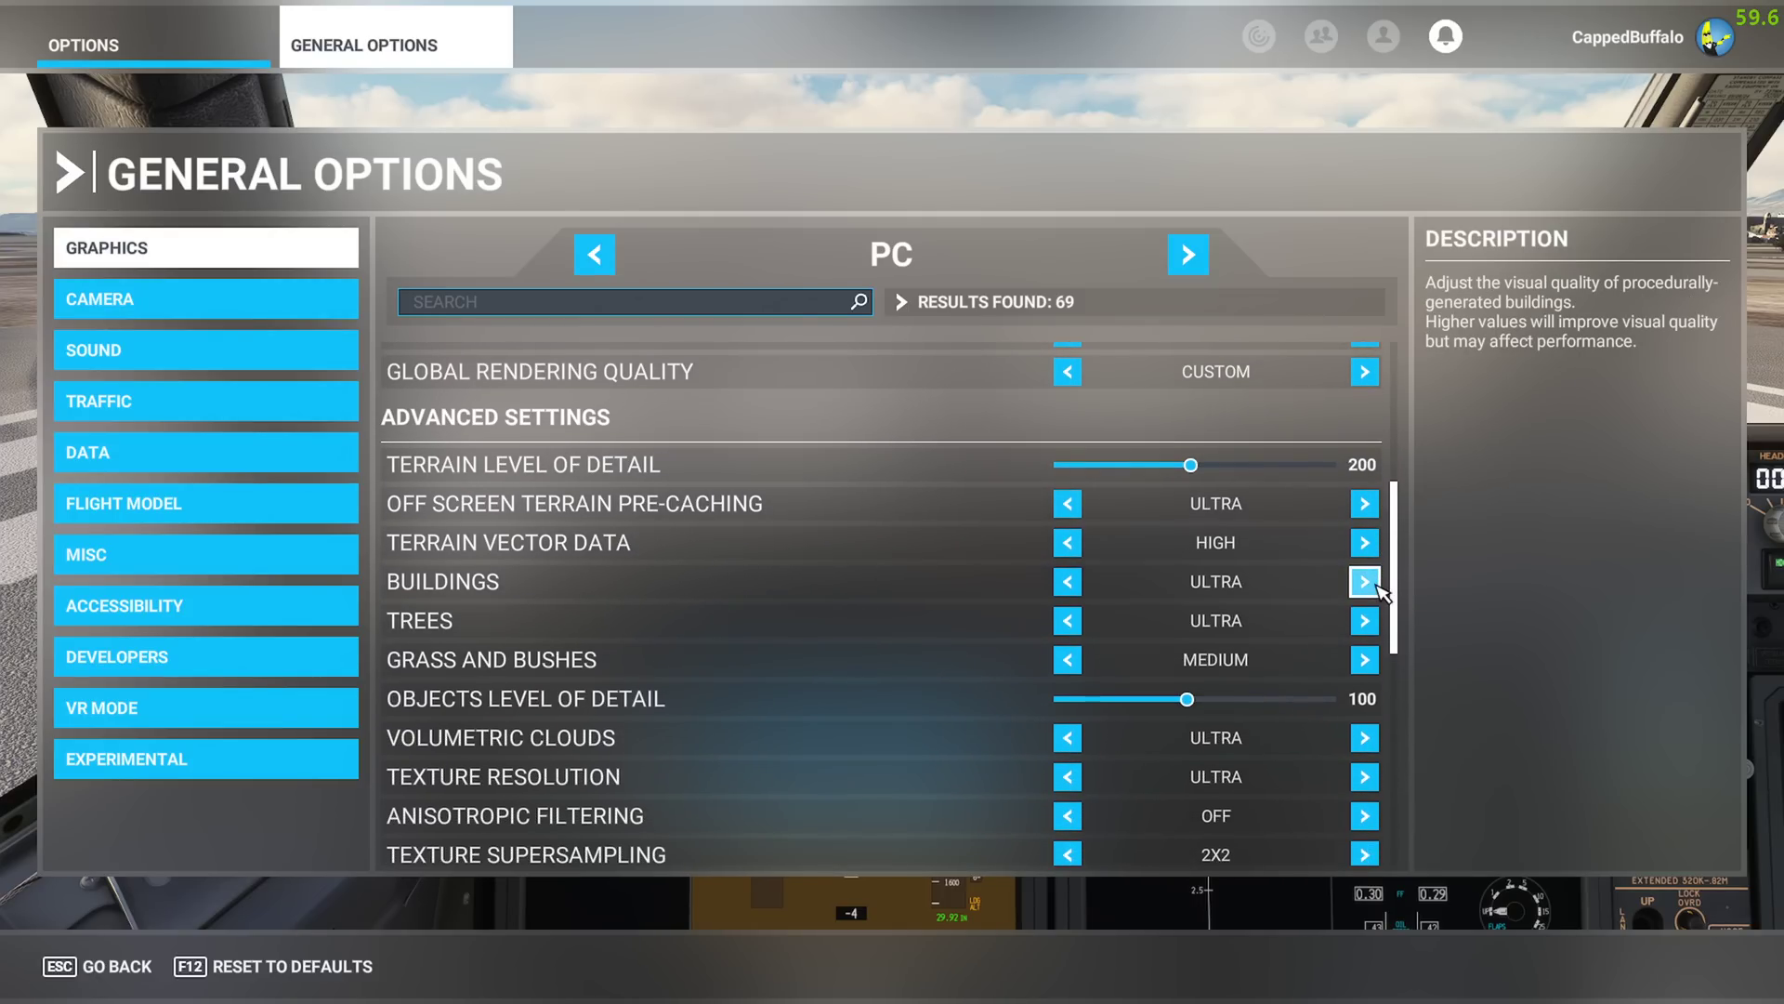
scroll(1369, 570, "up", 2)
left_click(1367, 567)
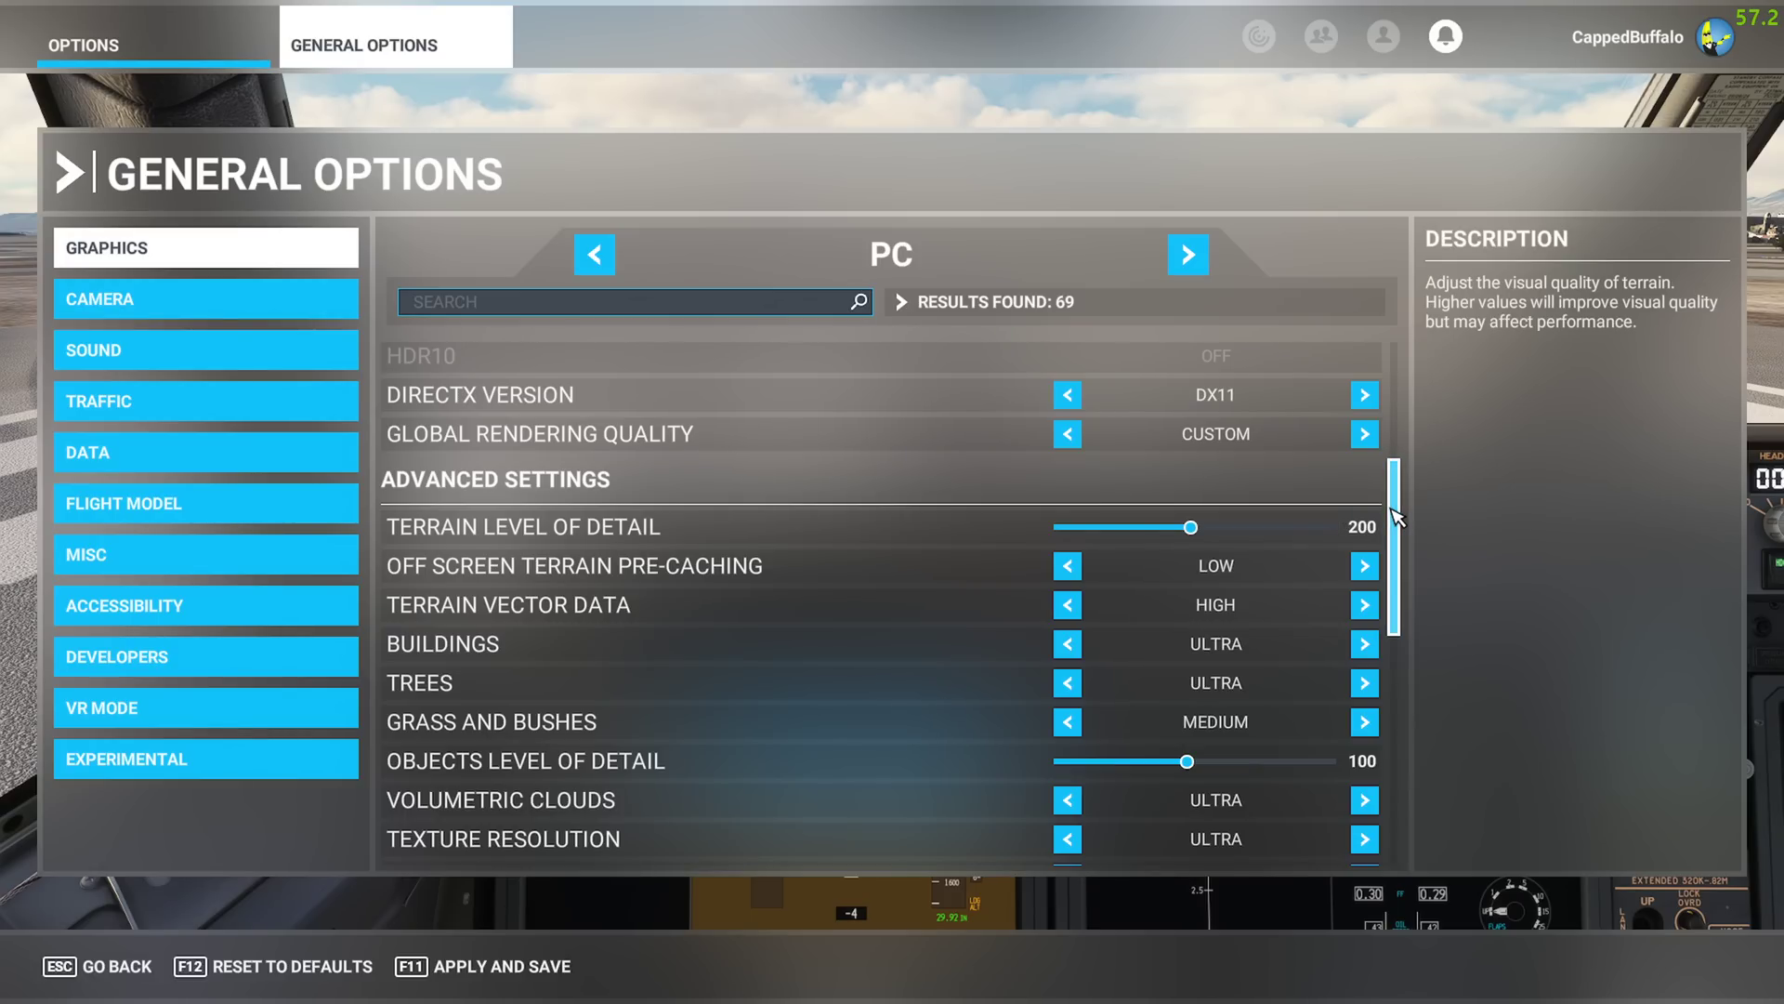
scroll(1396, 532, "down", 2)
left_click_drag(1394, 531, 1398, 570)
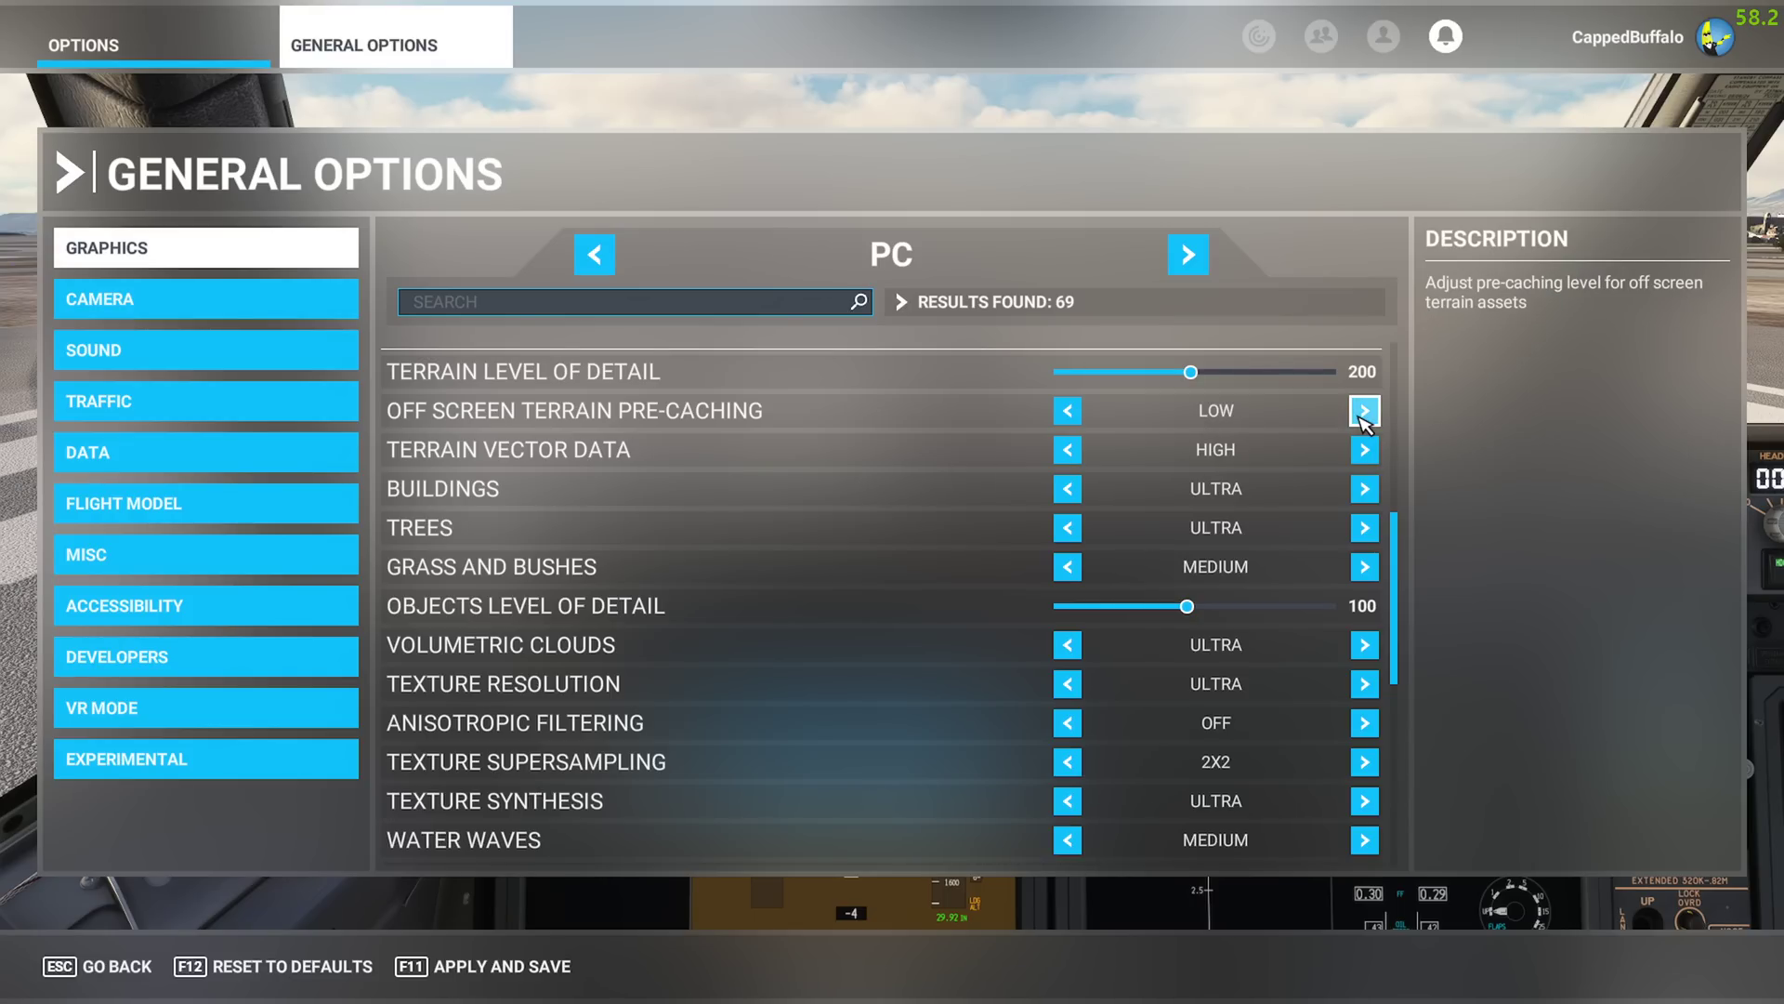
left_click(1071, 415)
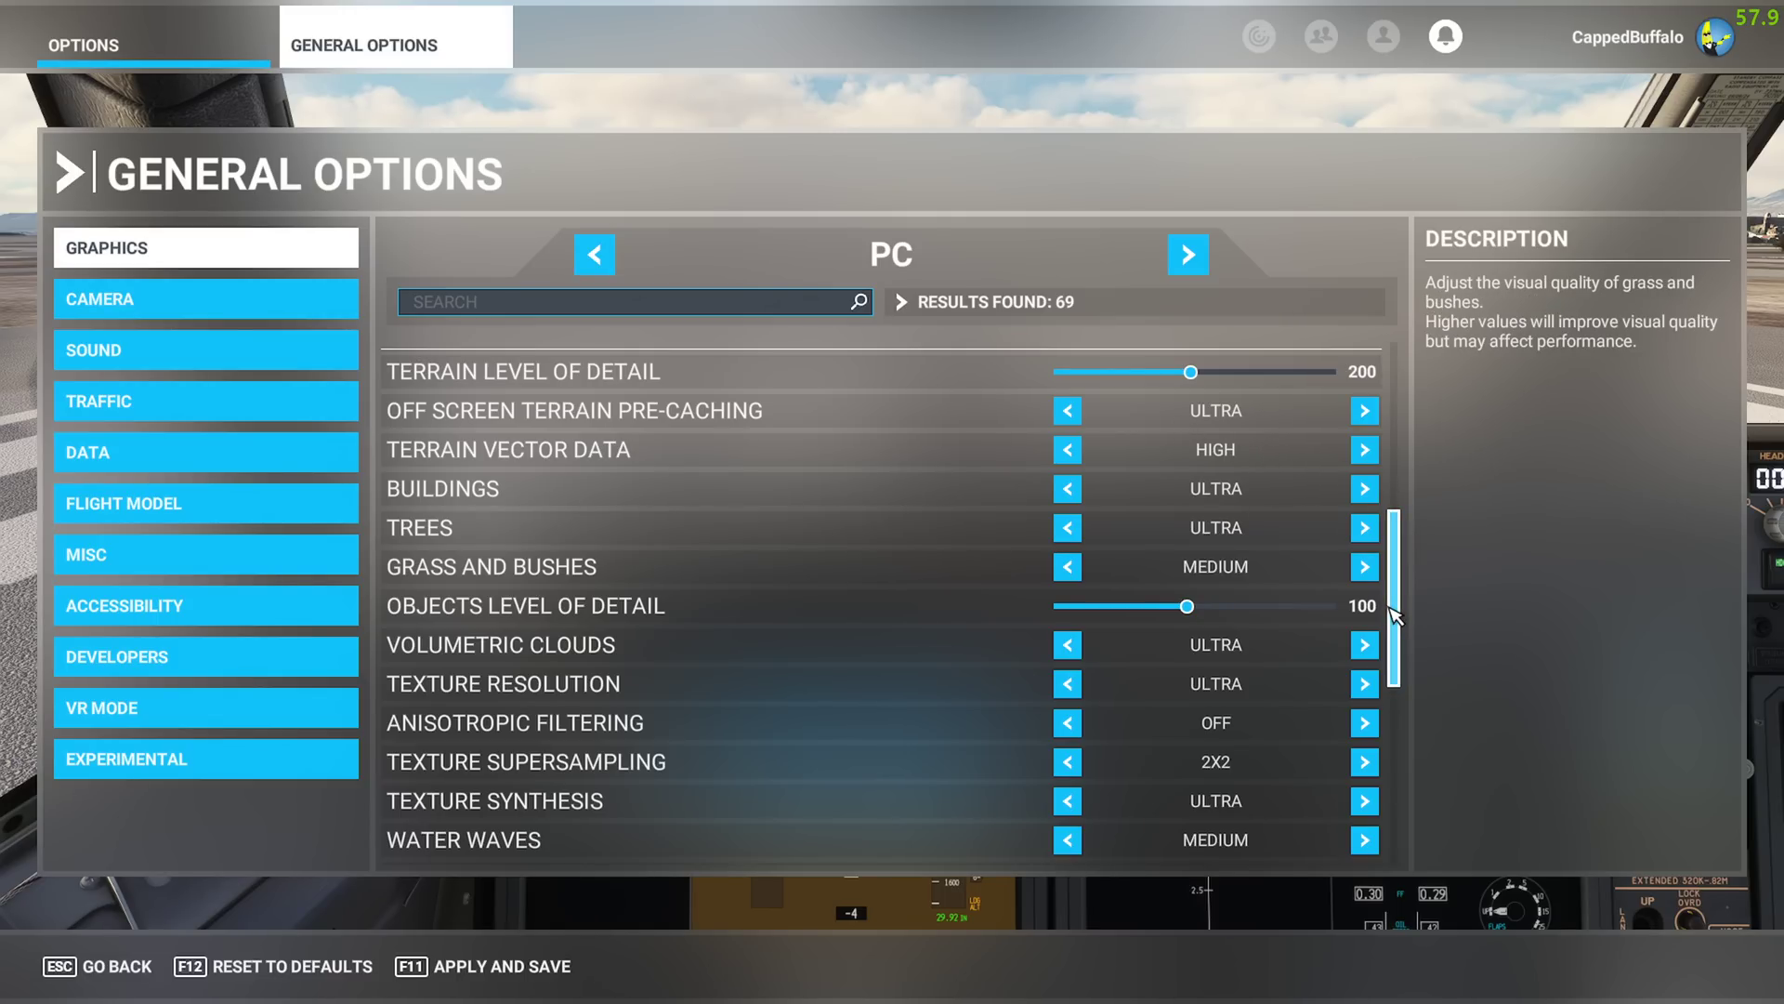
scroll(1394, 615, "down", 1)
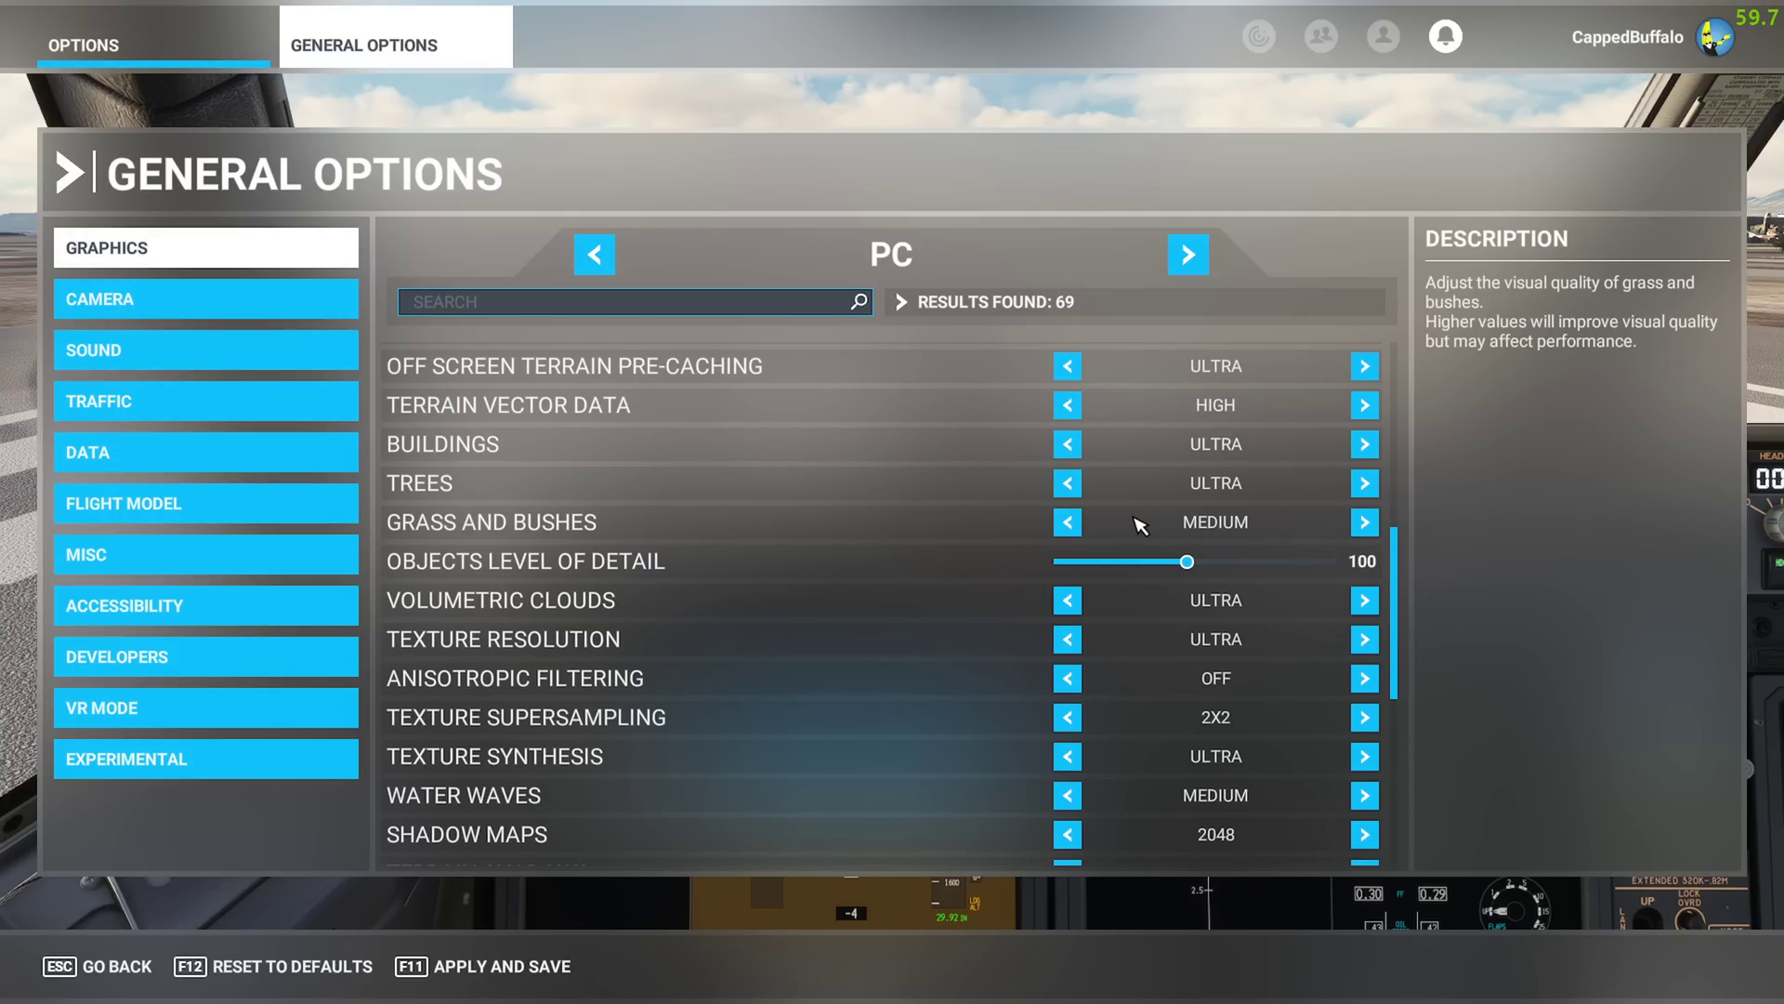
scroll(1393, 578, "down", 5)
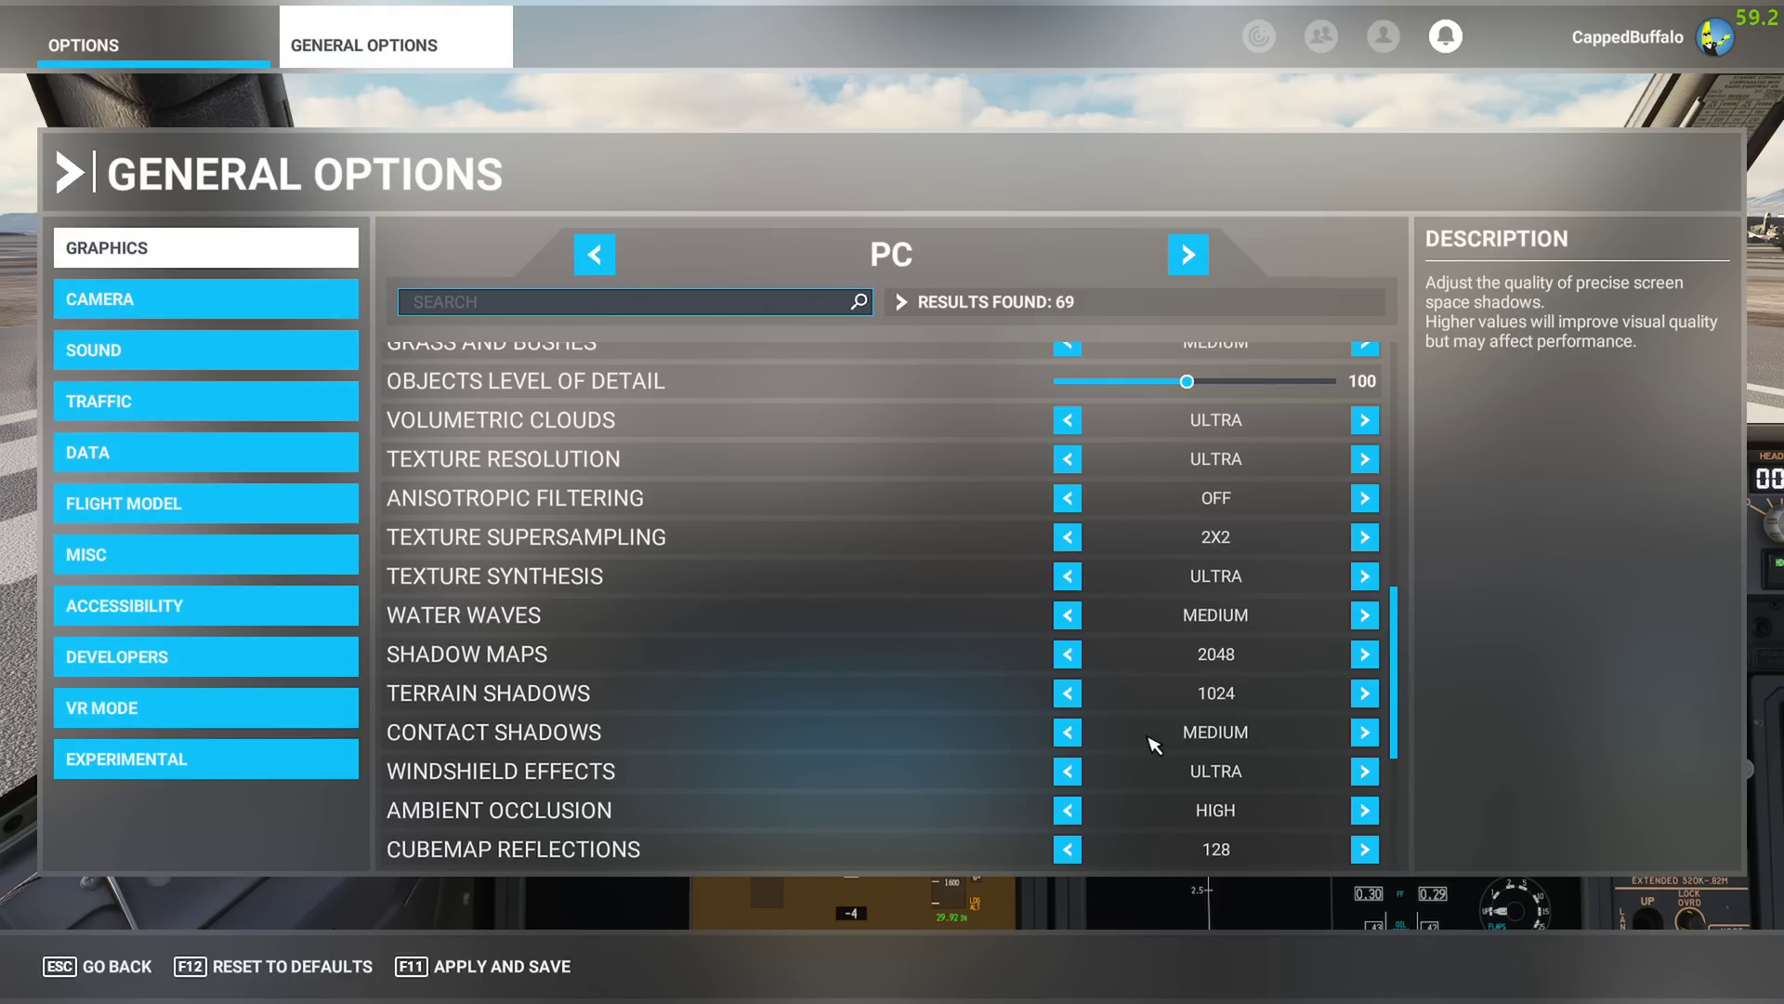
Lower Windshield Effects to High and scroll to the end of the graphics list
left_click(1067, 771)
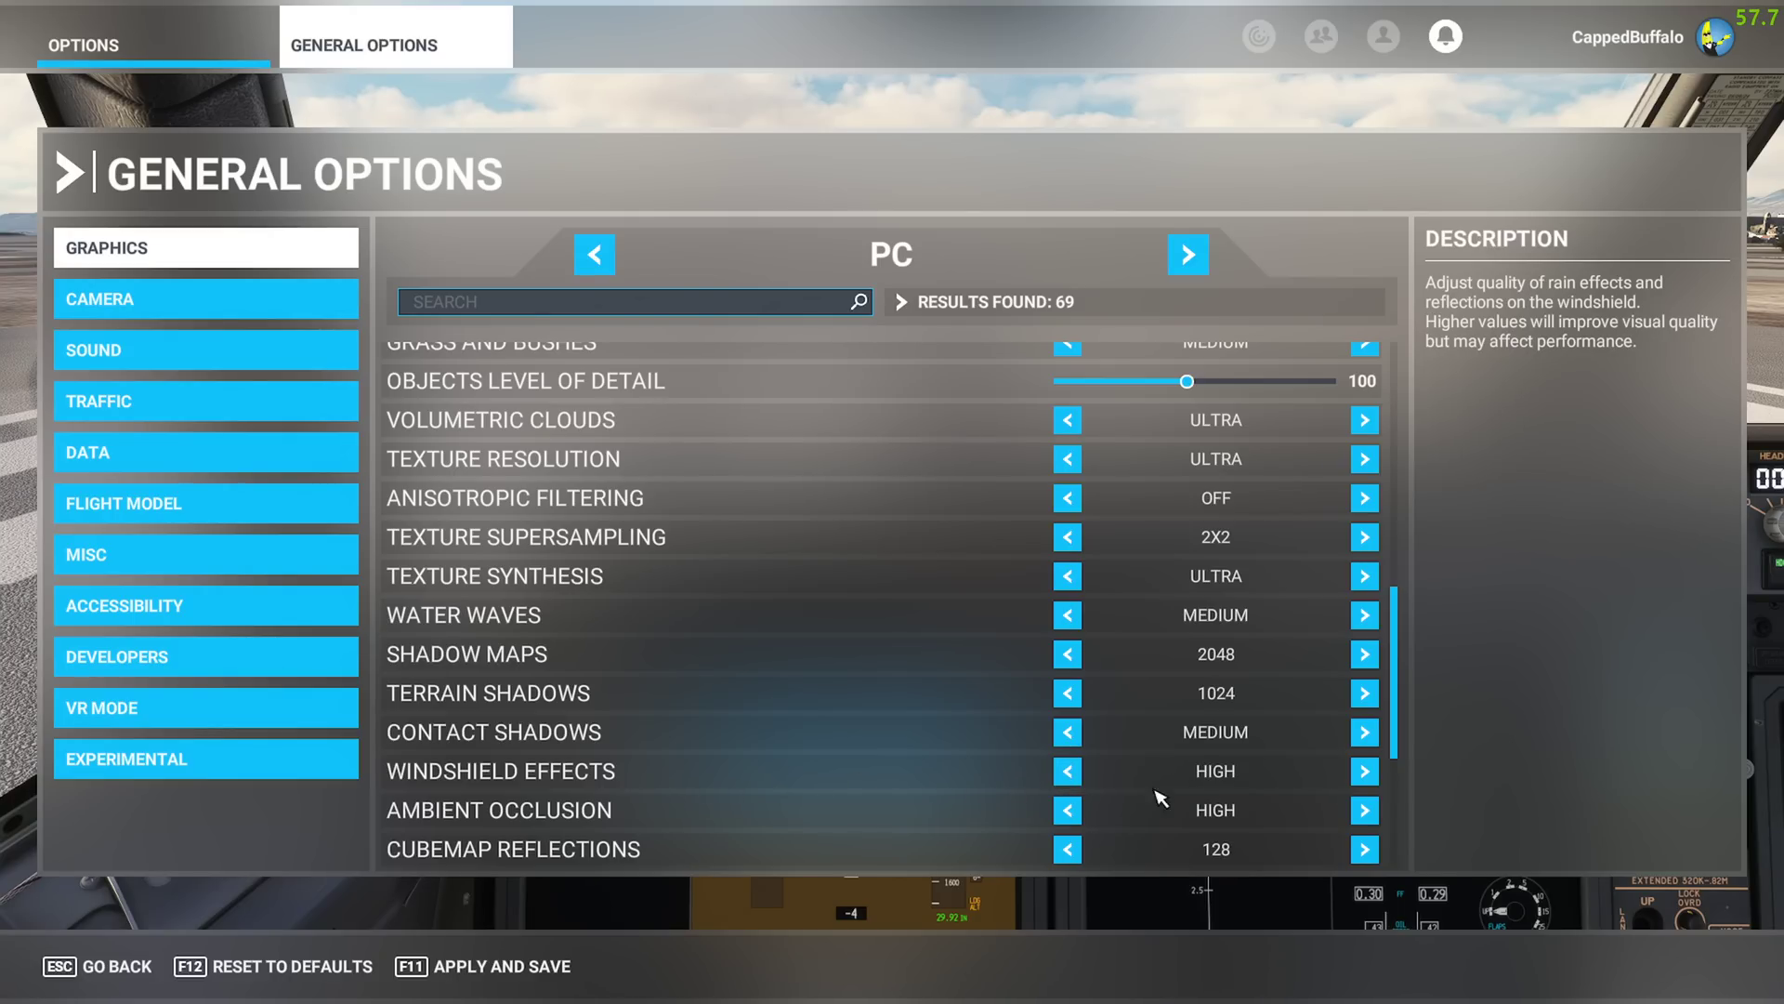
scroll(1385, 722, "down", 5)
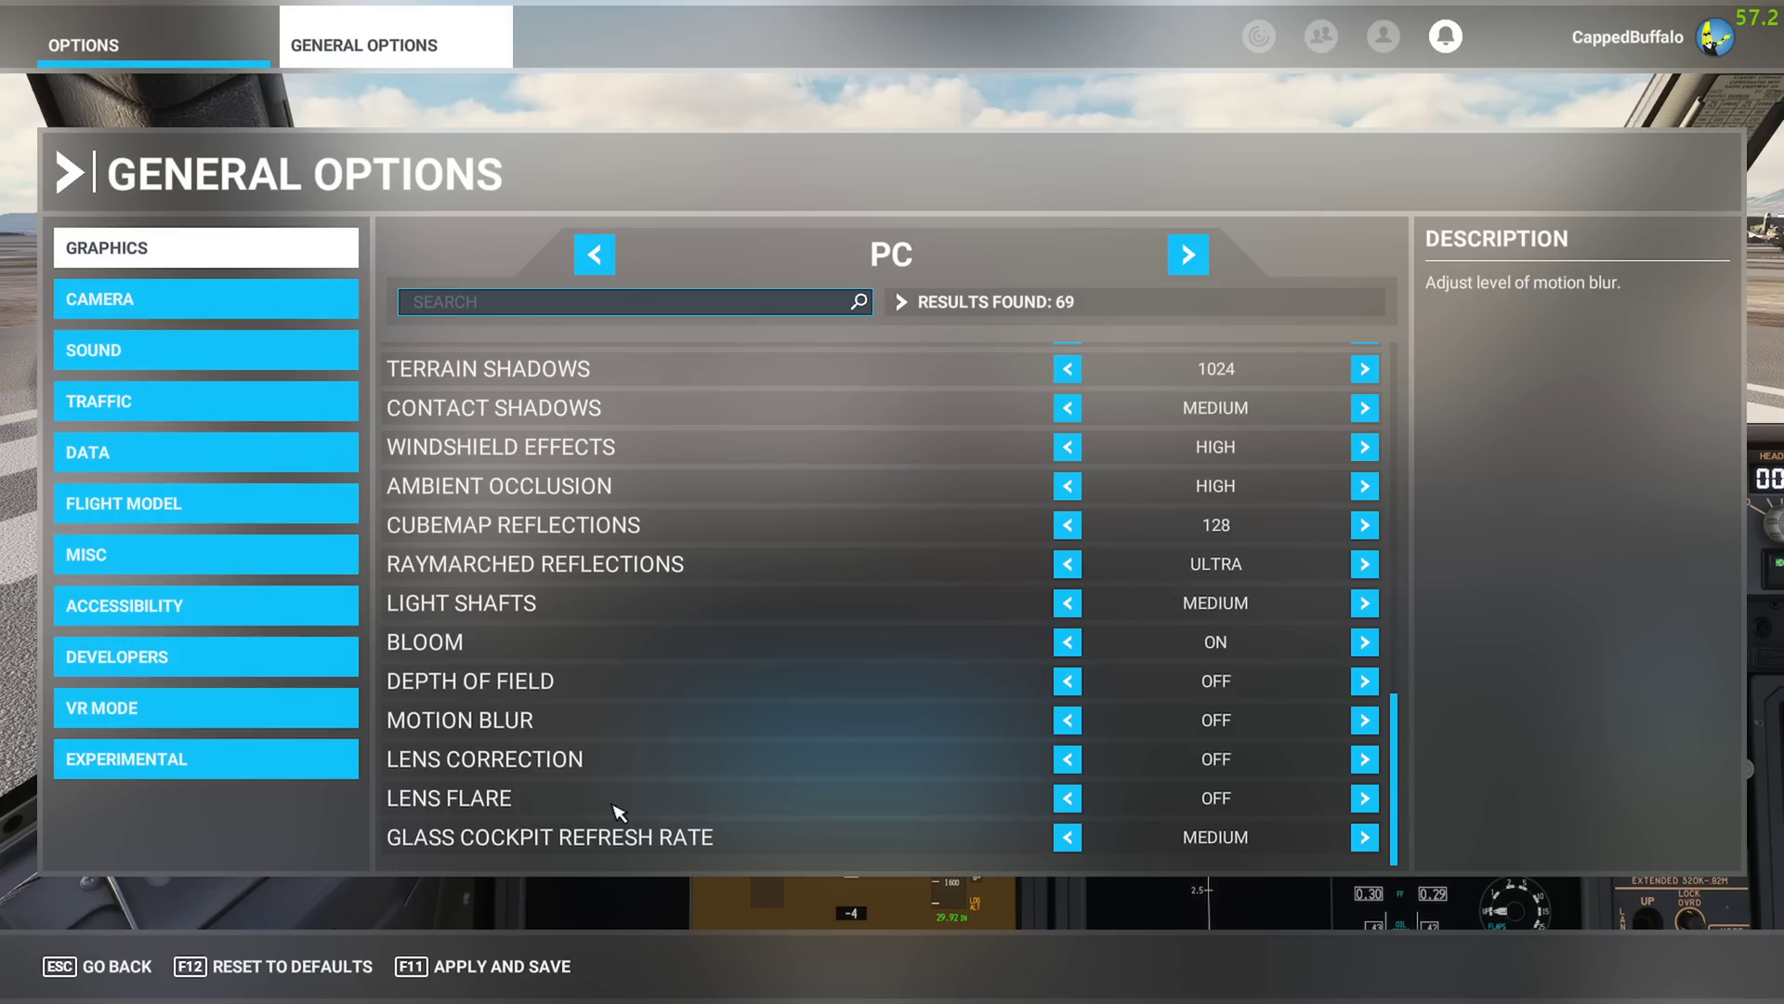
Browse the Traffic and Sound categories, finishing on the Data options page
left_click(130, 402)
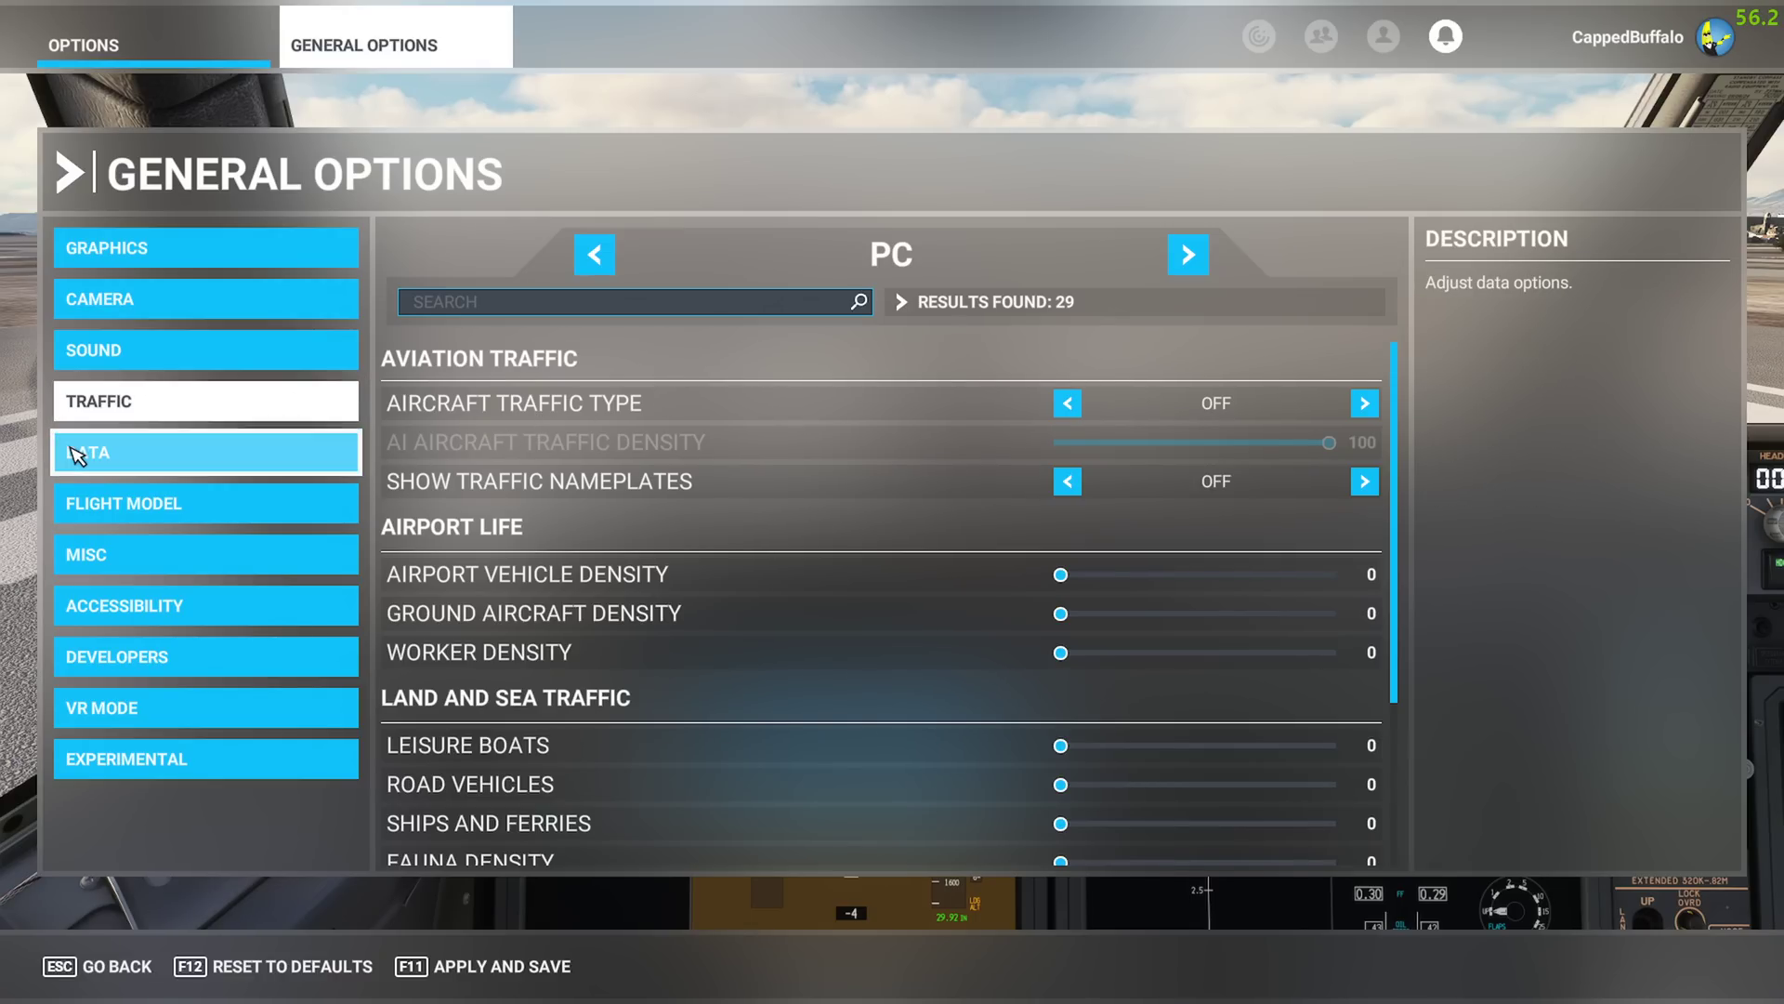
left_click(104, 455)
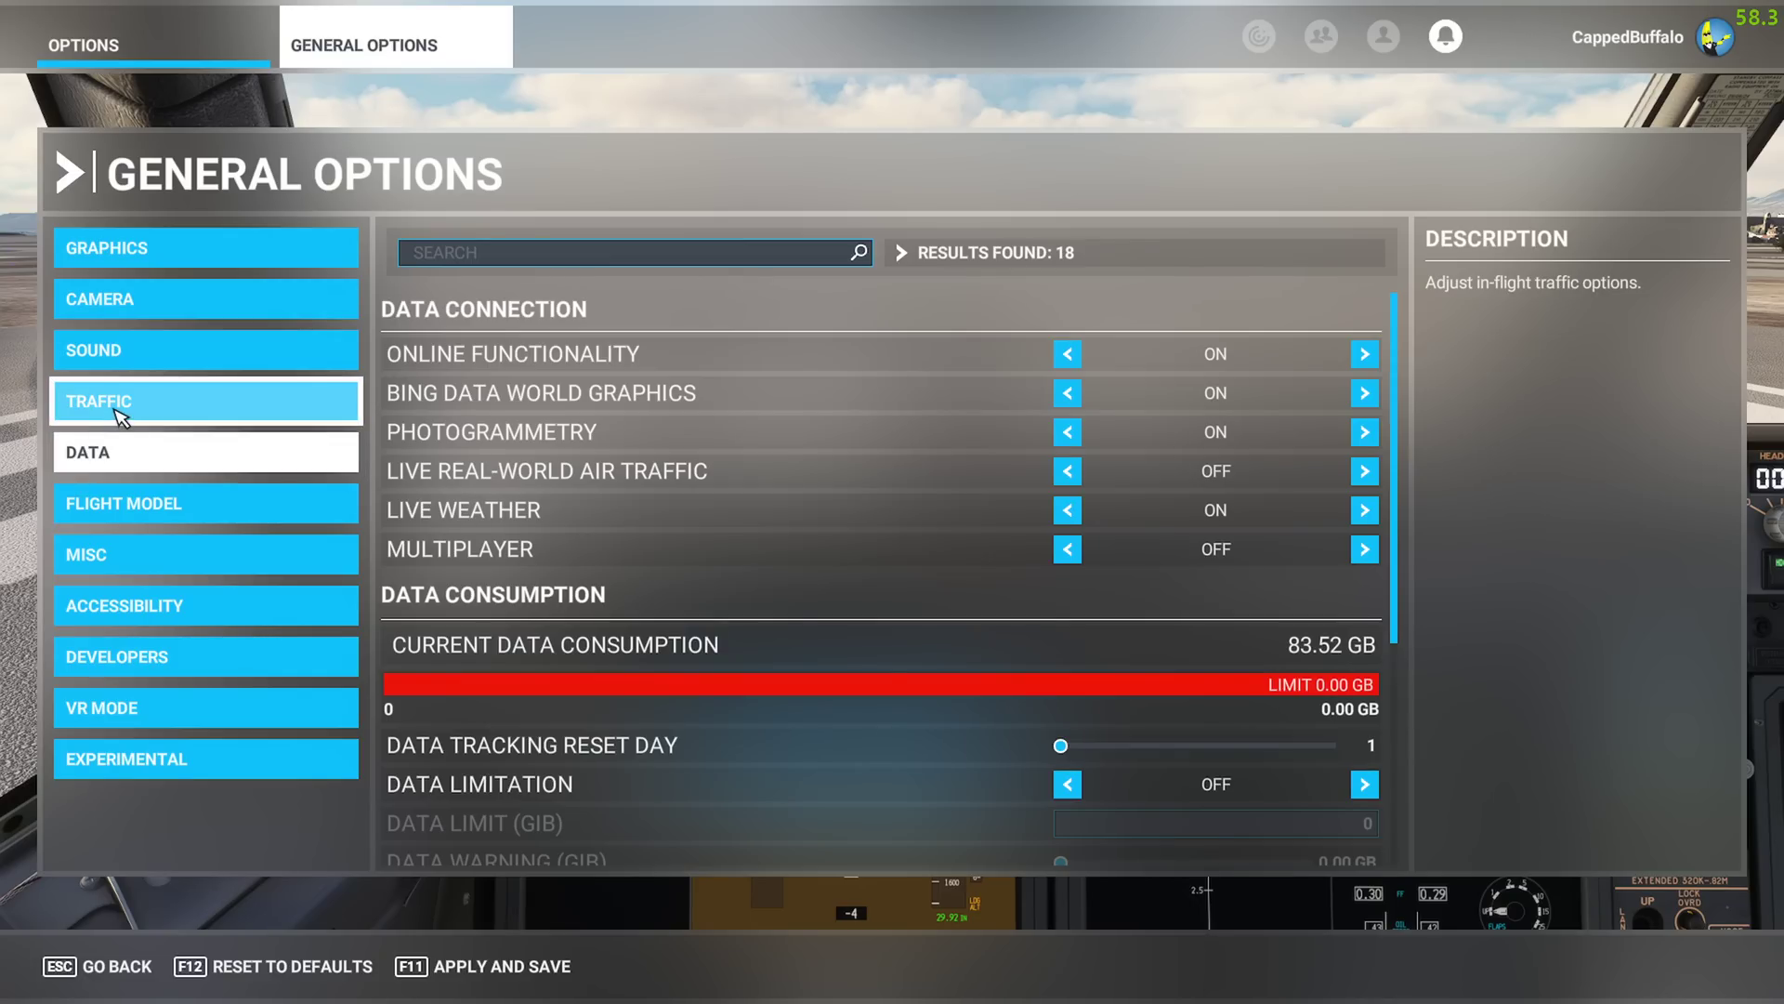
left_click(119, 399)
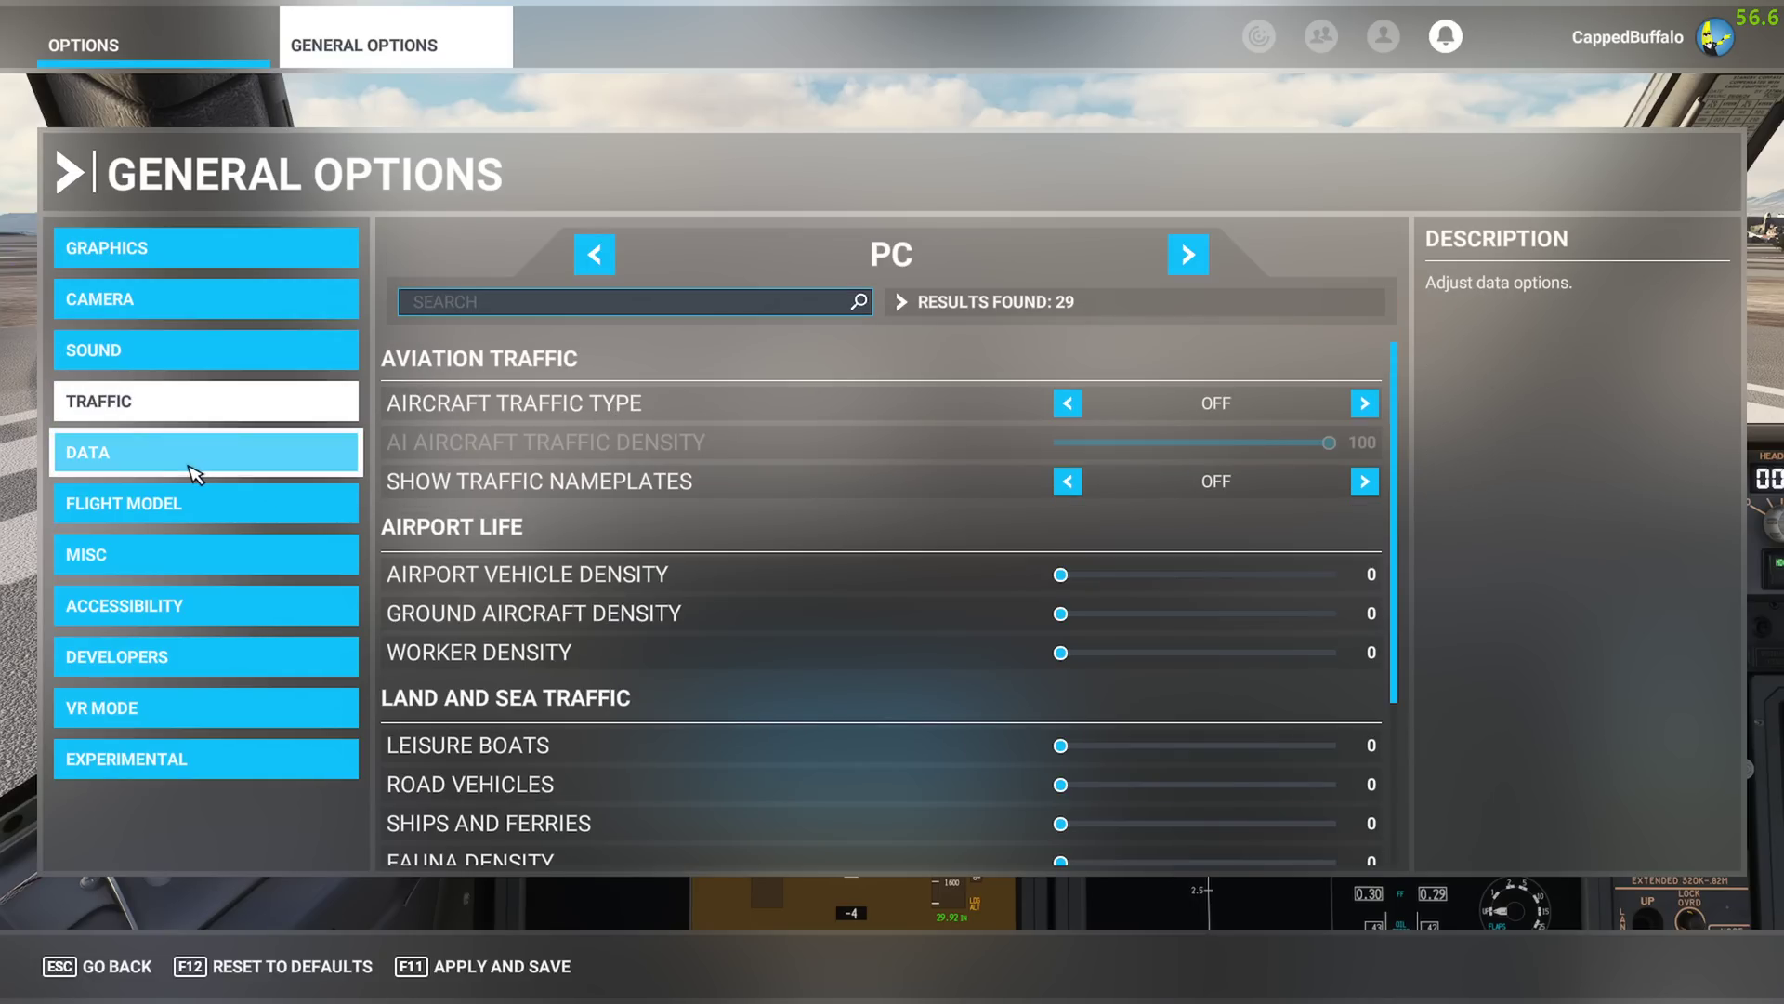
left_click(149, 368)
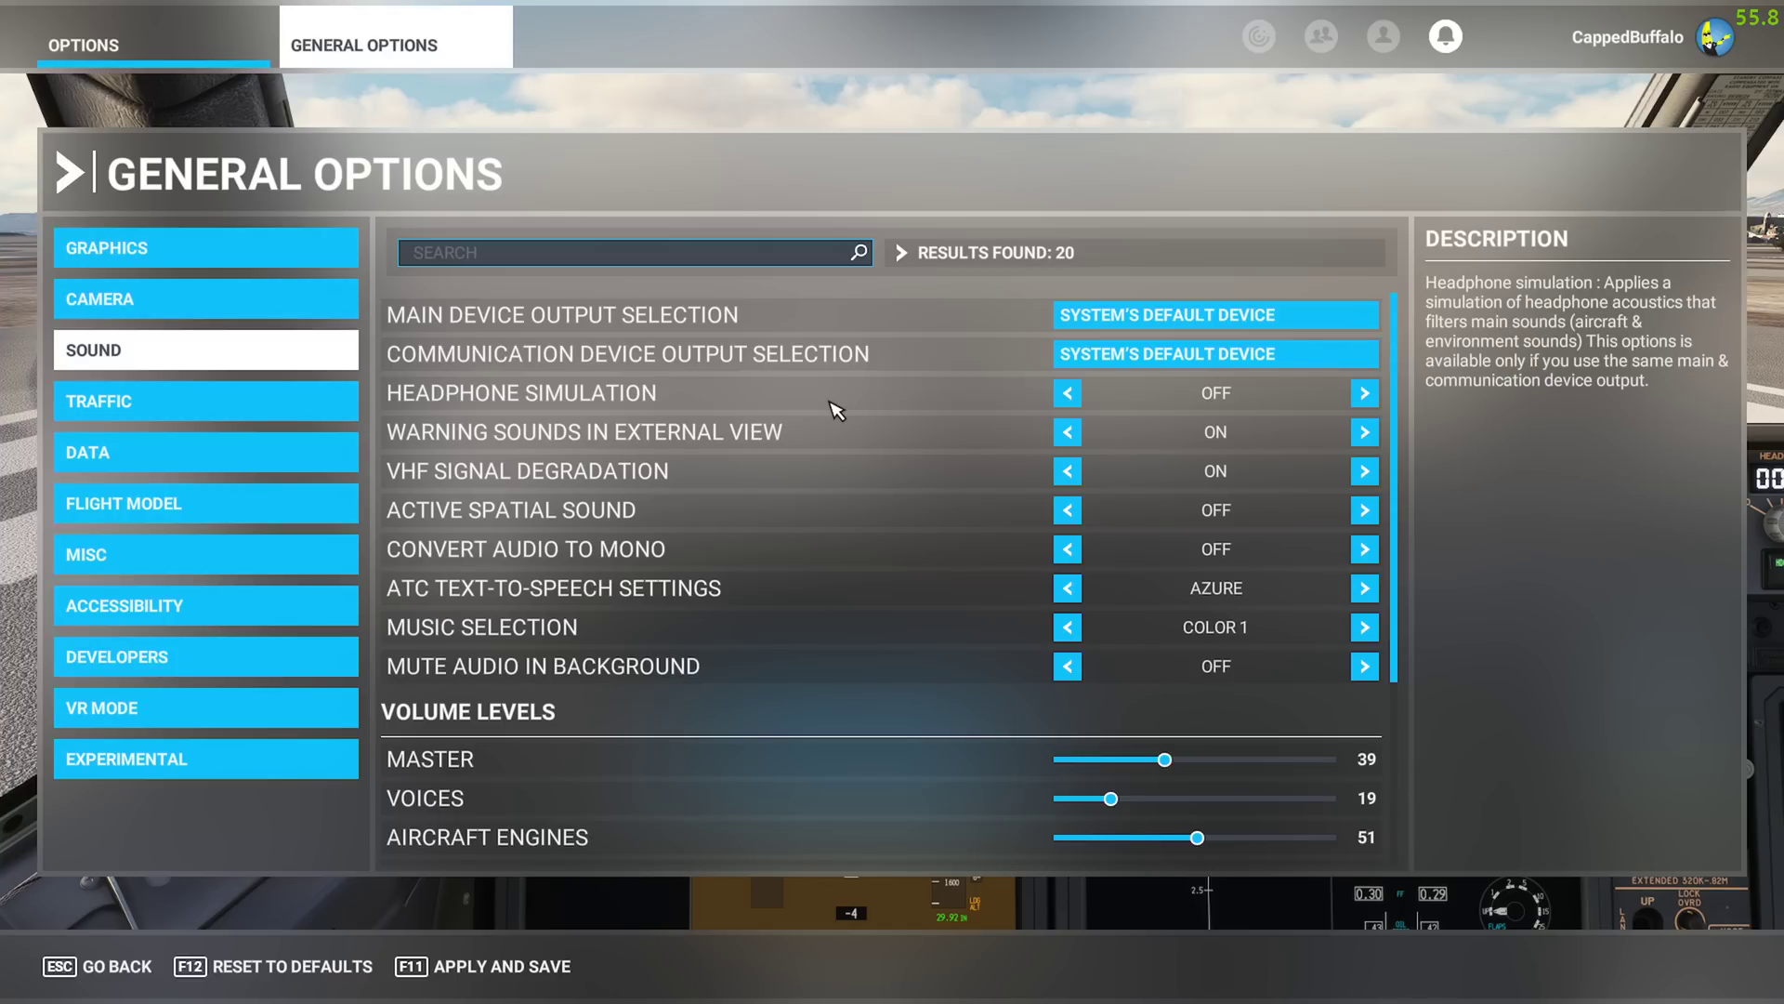
left_click(182, 410)
left_click(164, 472)
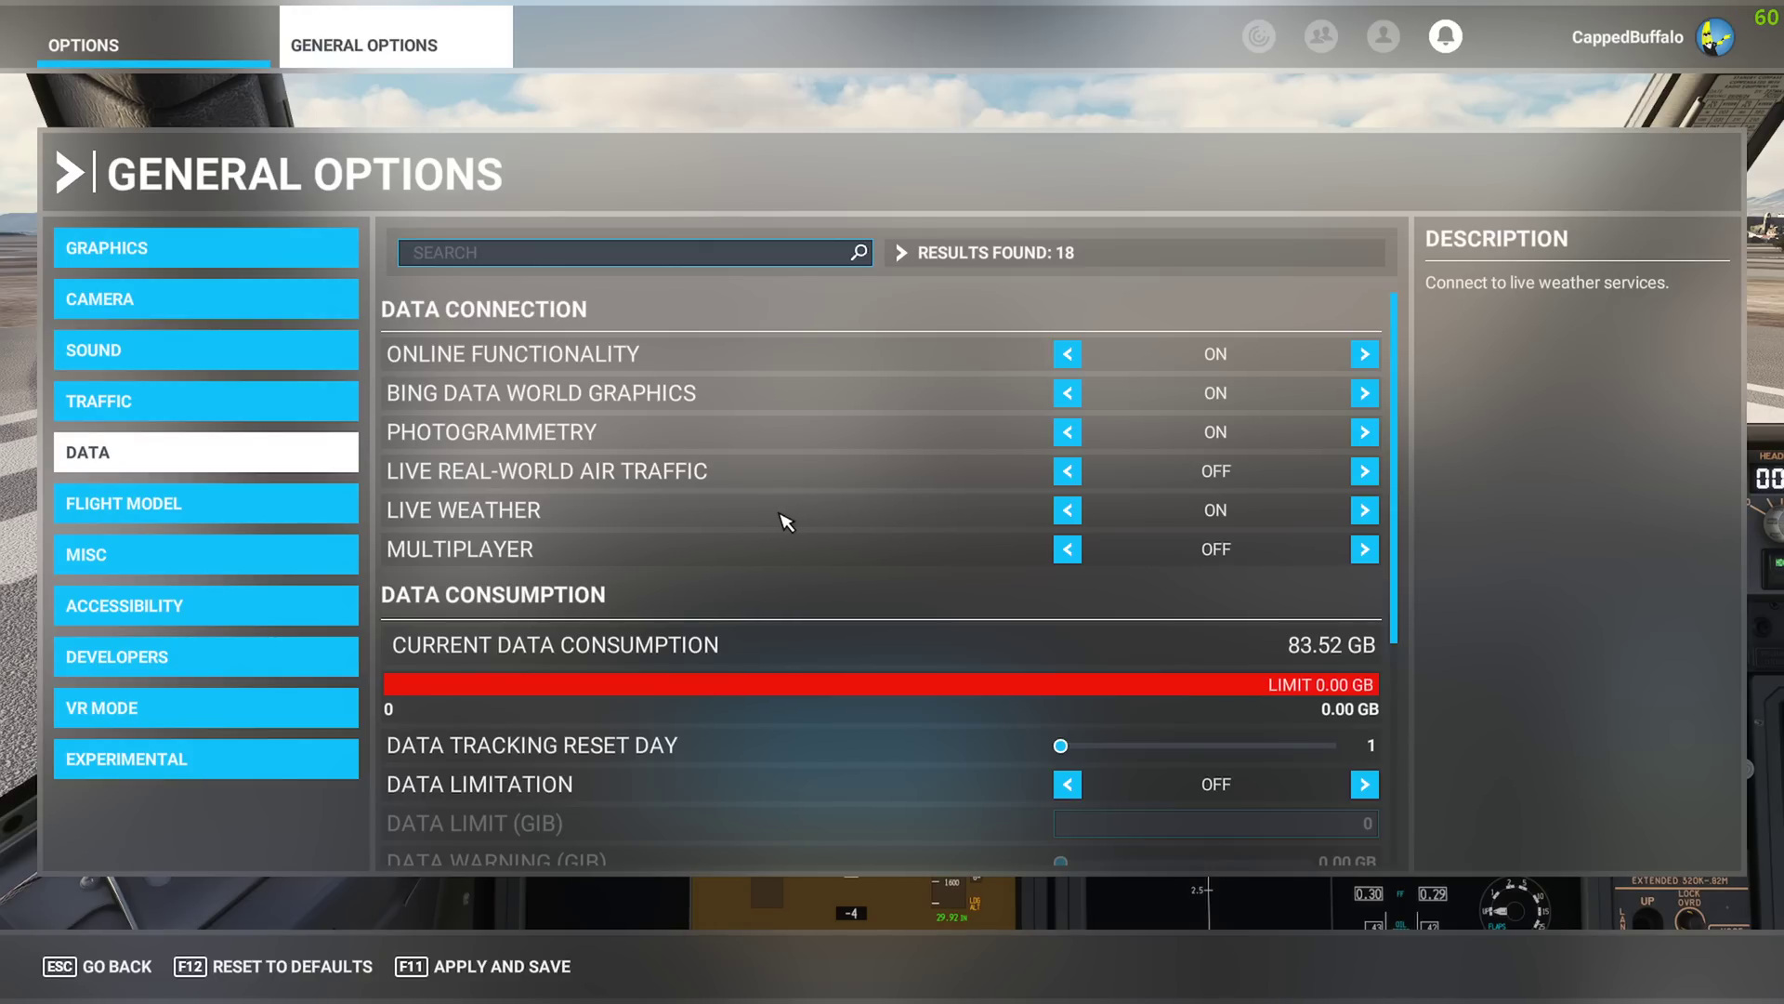
Scroll the Data settings to review bandwidth Unlimited and the 10 GiB rolling cache
scroll(847, 587, "down", 4)
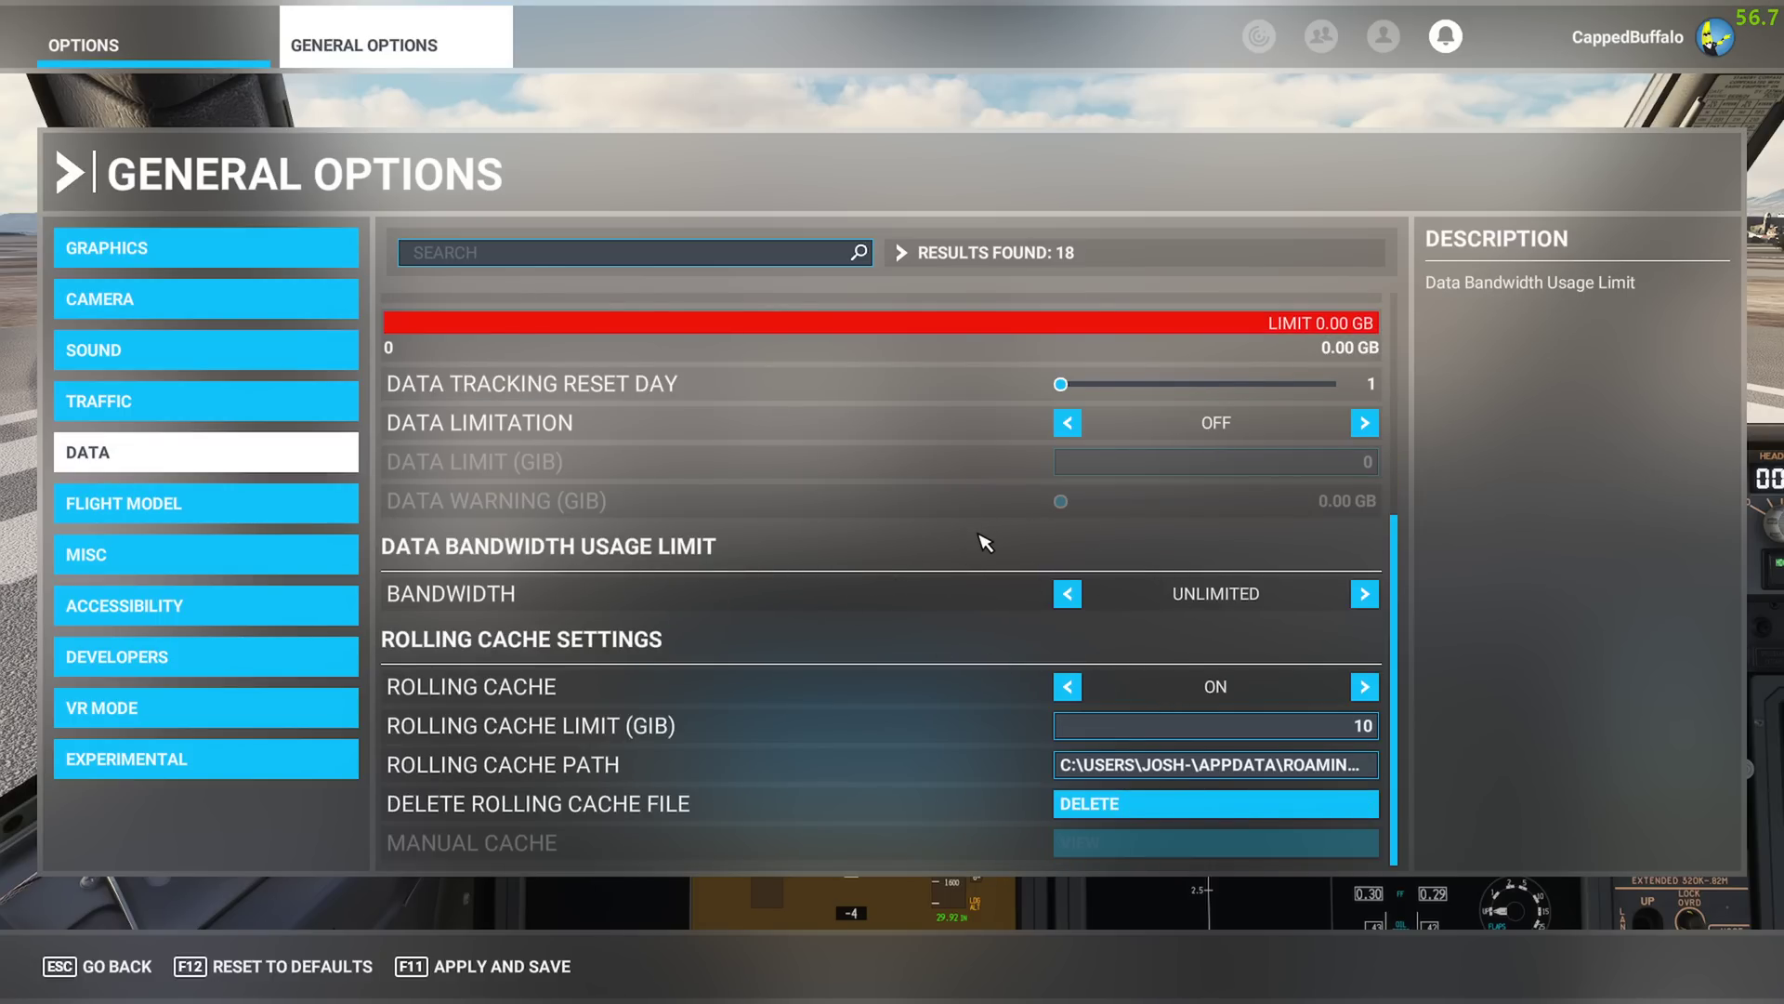
scroll(992, 554, "up", 2)
scroll(906, 650, "down", 2)
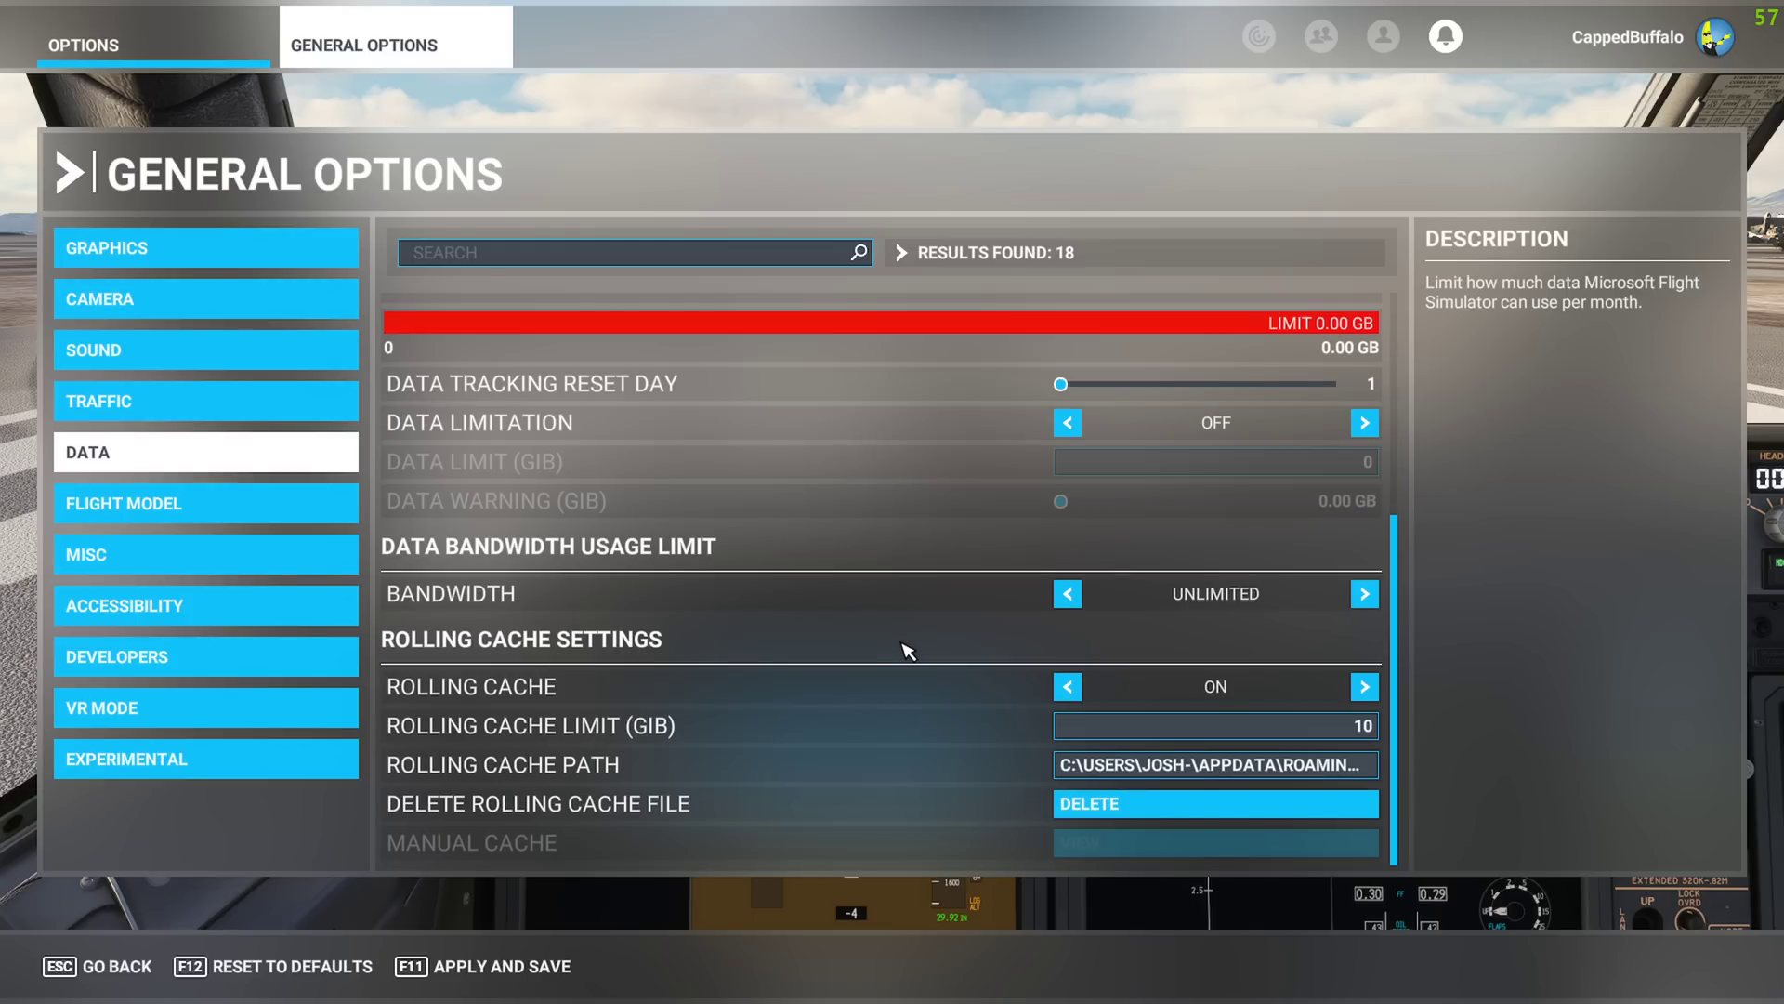
scroll(907, 655, "up", 2)
scroll(911, 657, "down", 2)
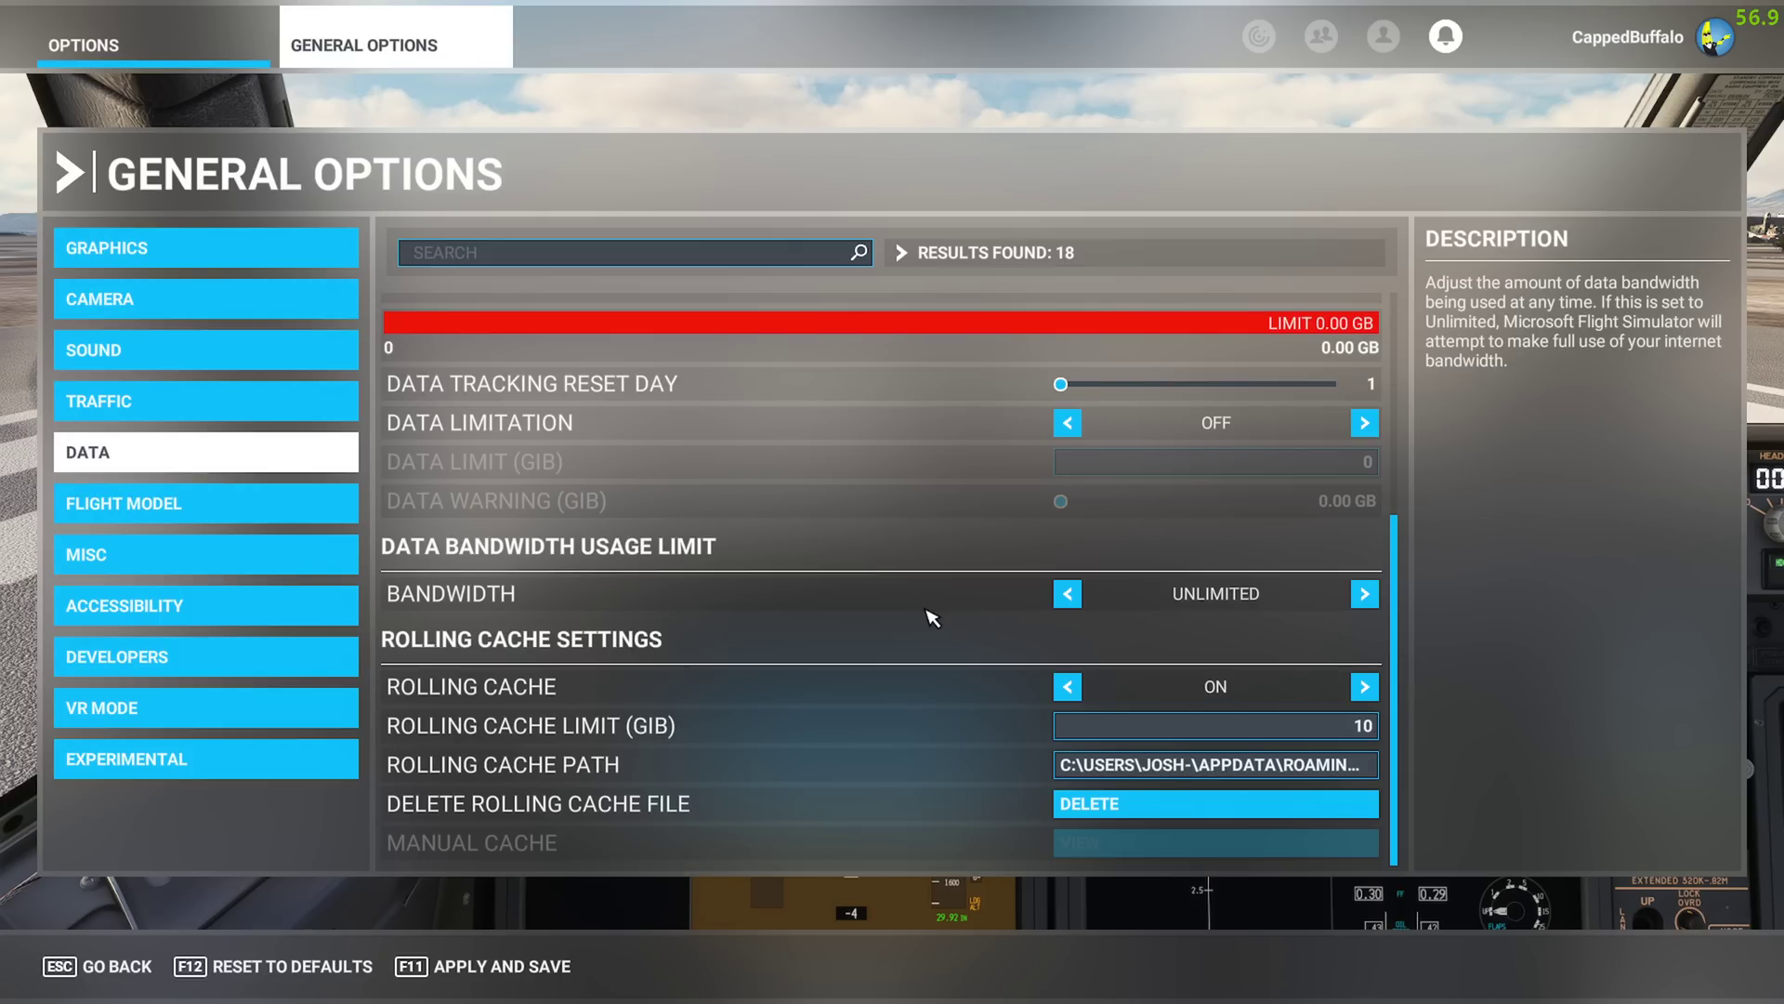
Apply and save the general options, then exit the menus back to the runway cockpit
left_click(461, 978)
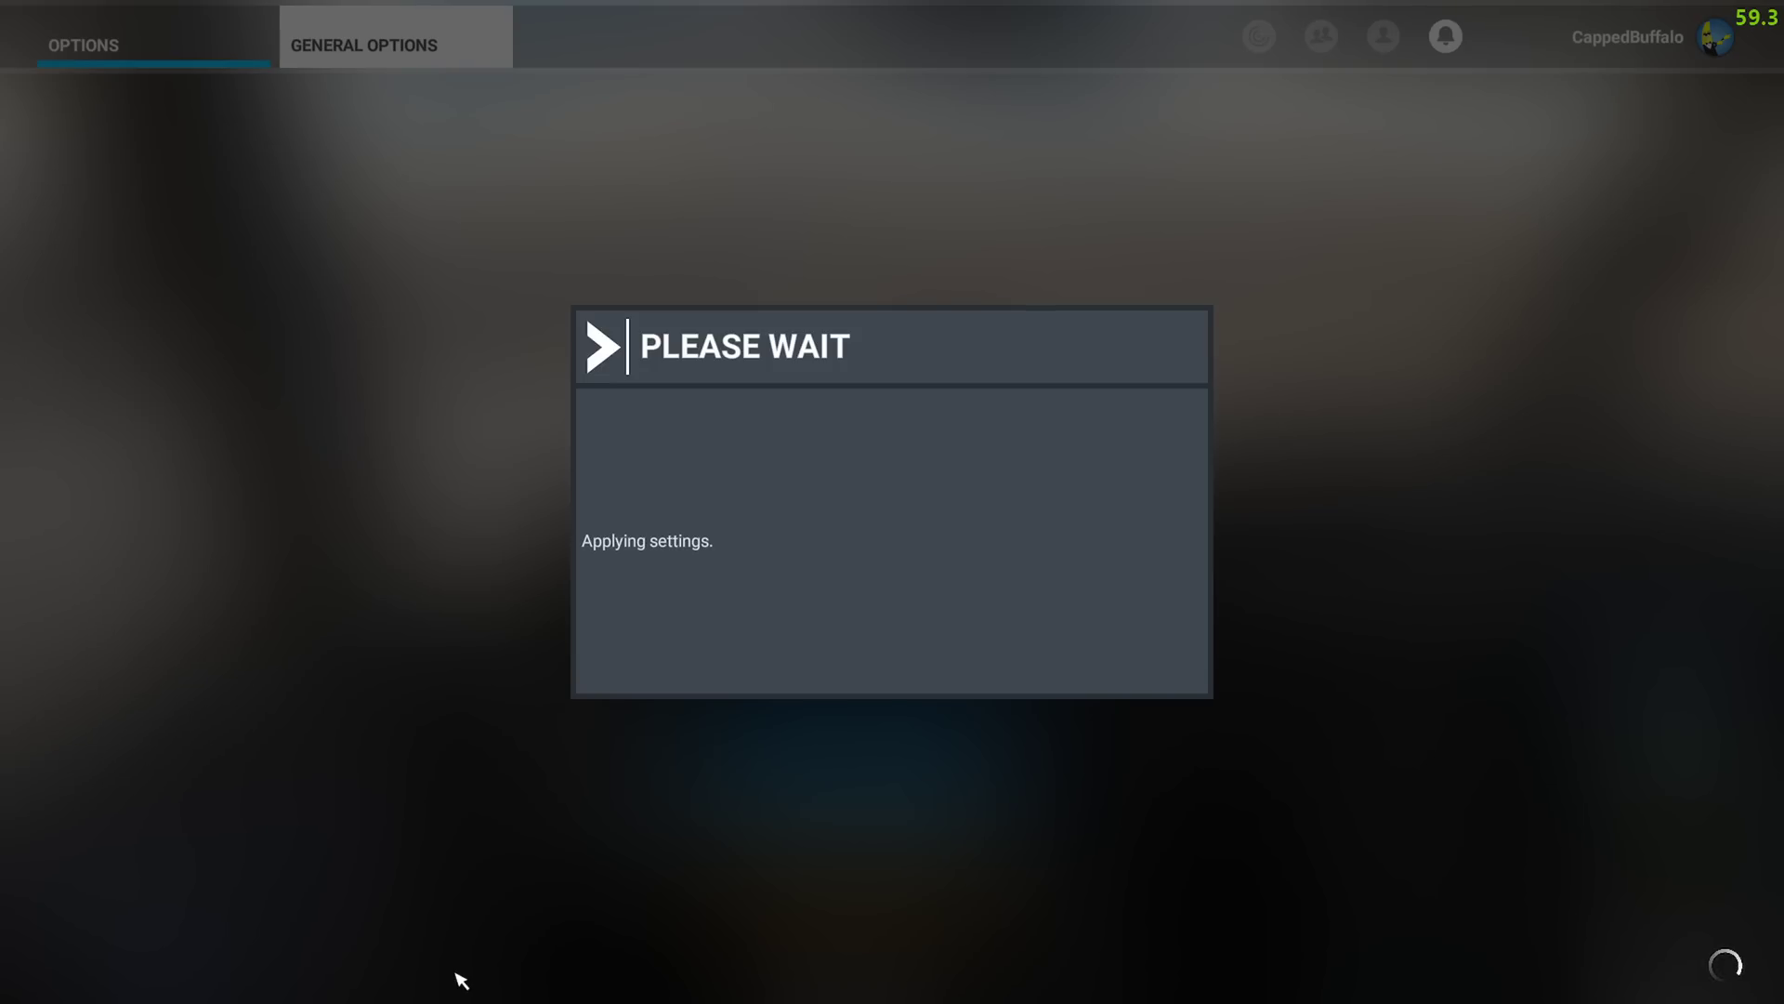
key("Escape")
key("Escape")
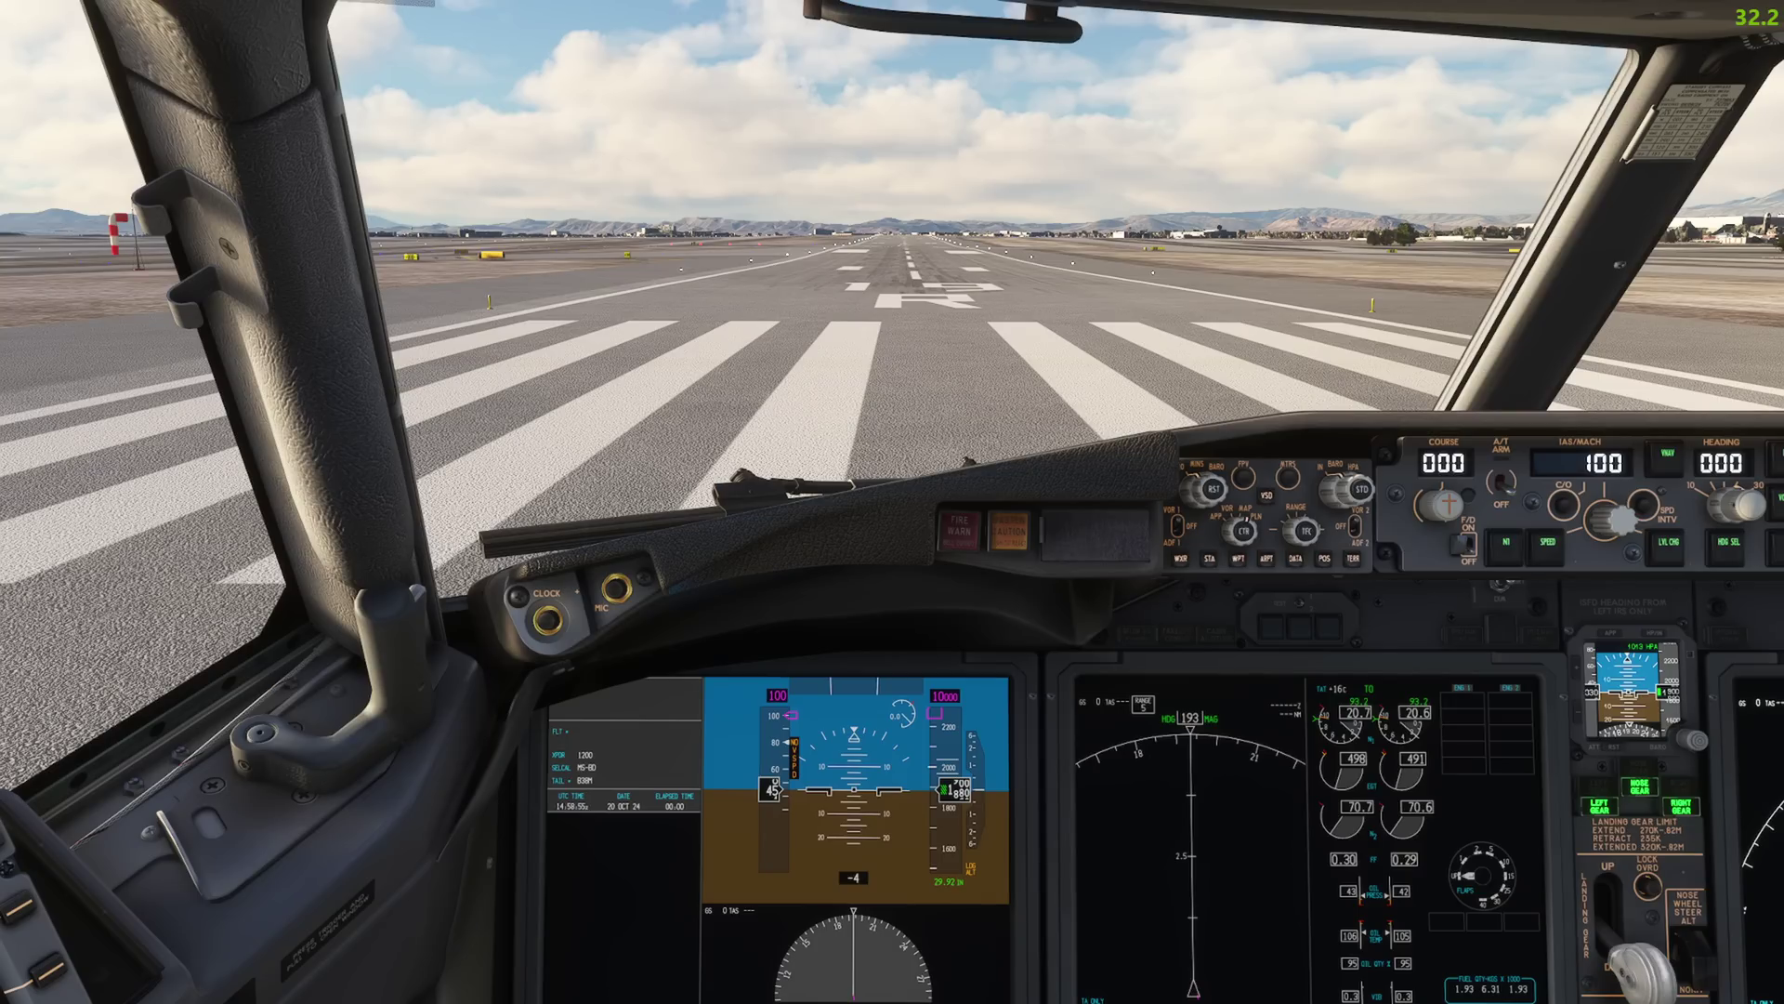
Bring up Task Manager over the simulator and go to FlightSimulator.exe's process details
key("ctrl+shift+Escape")
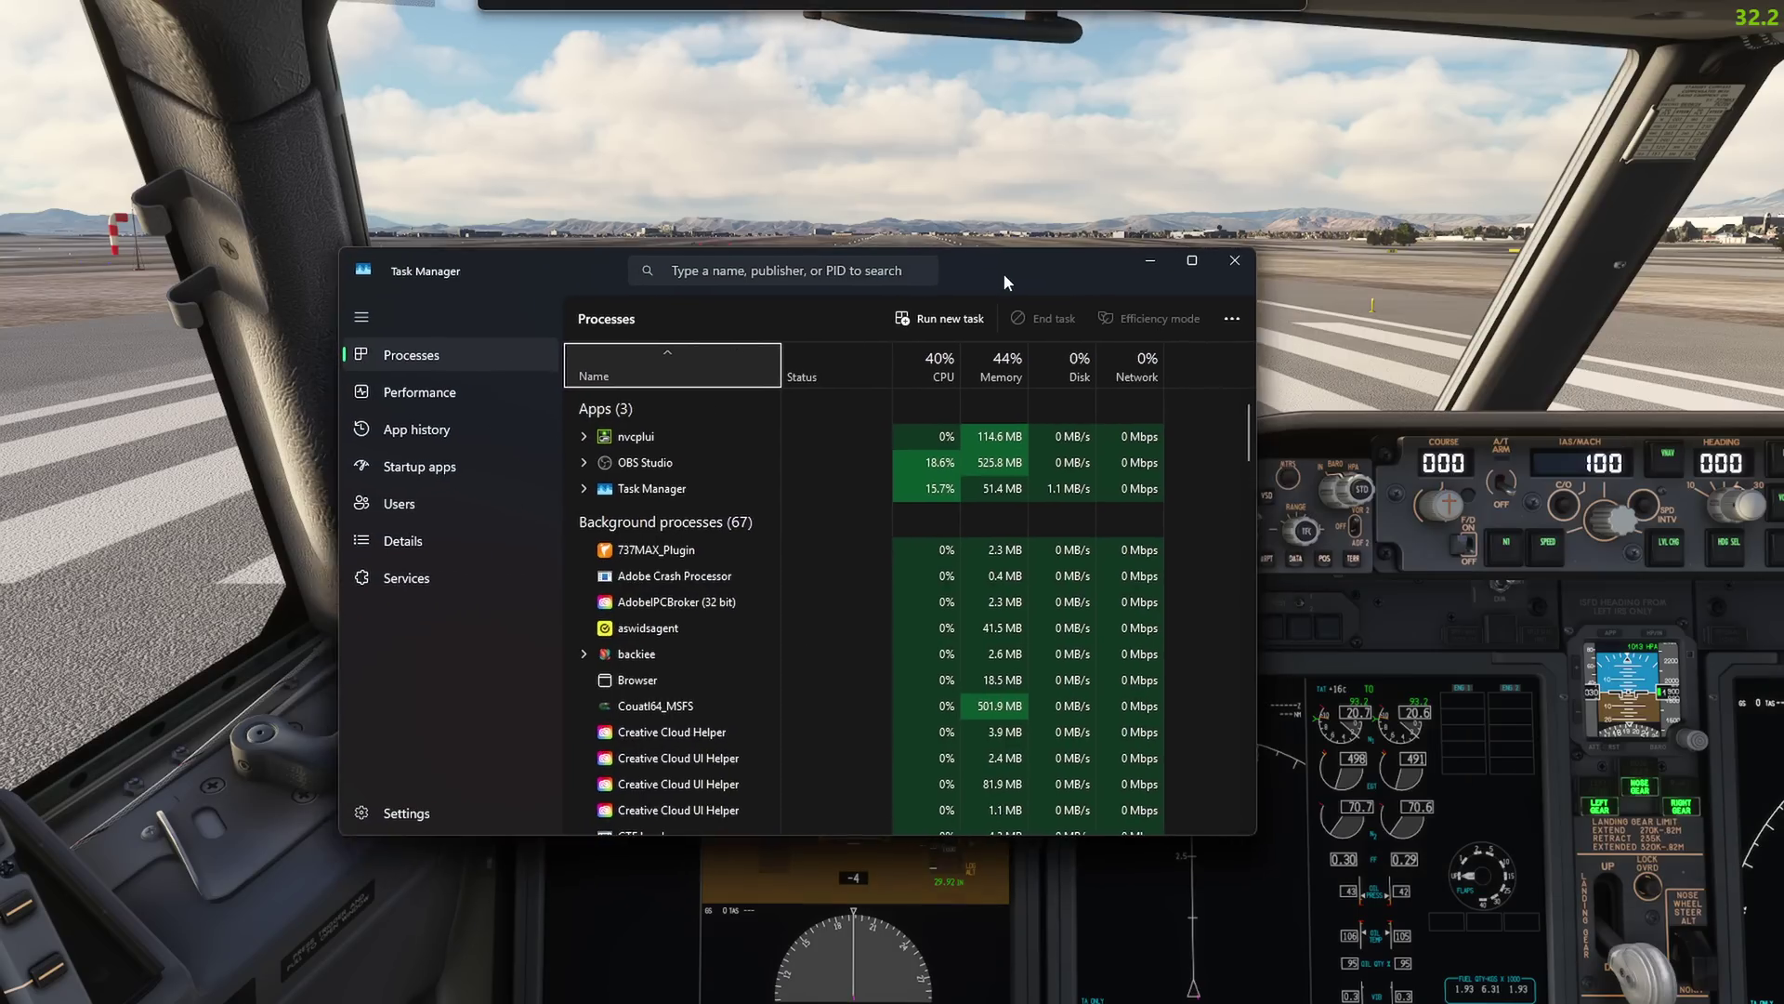
key("alt+Tab")
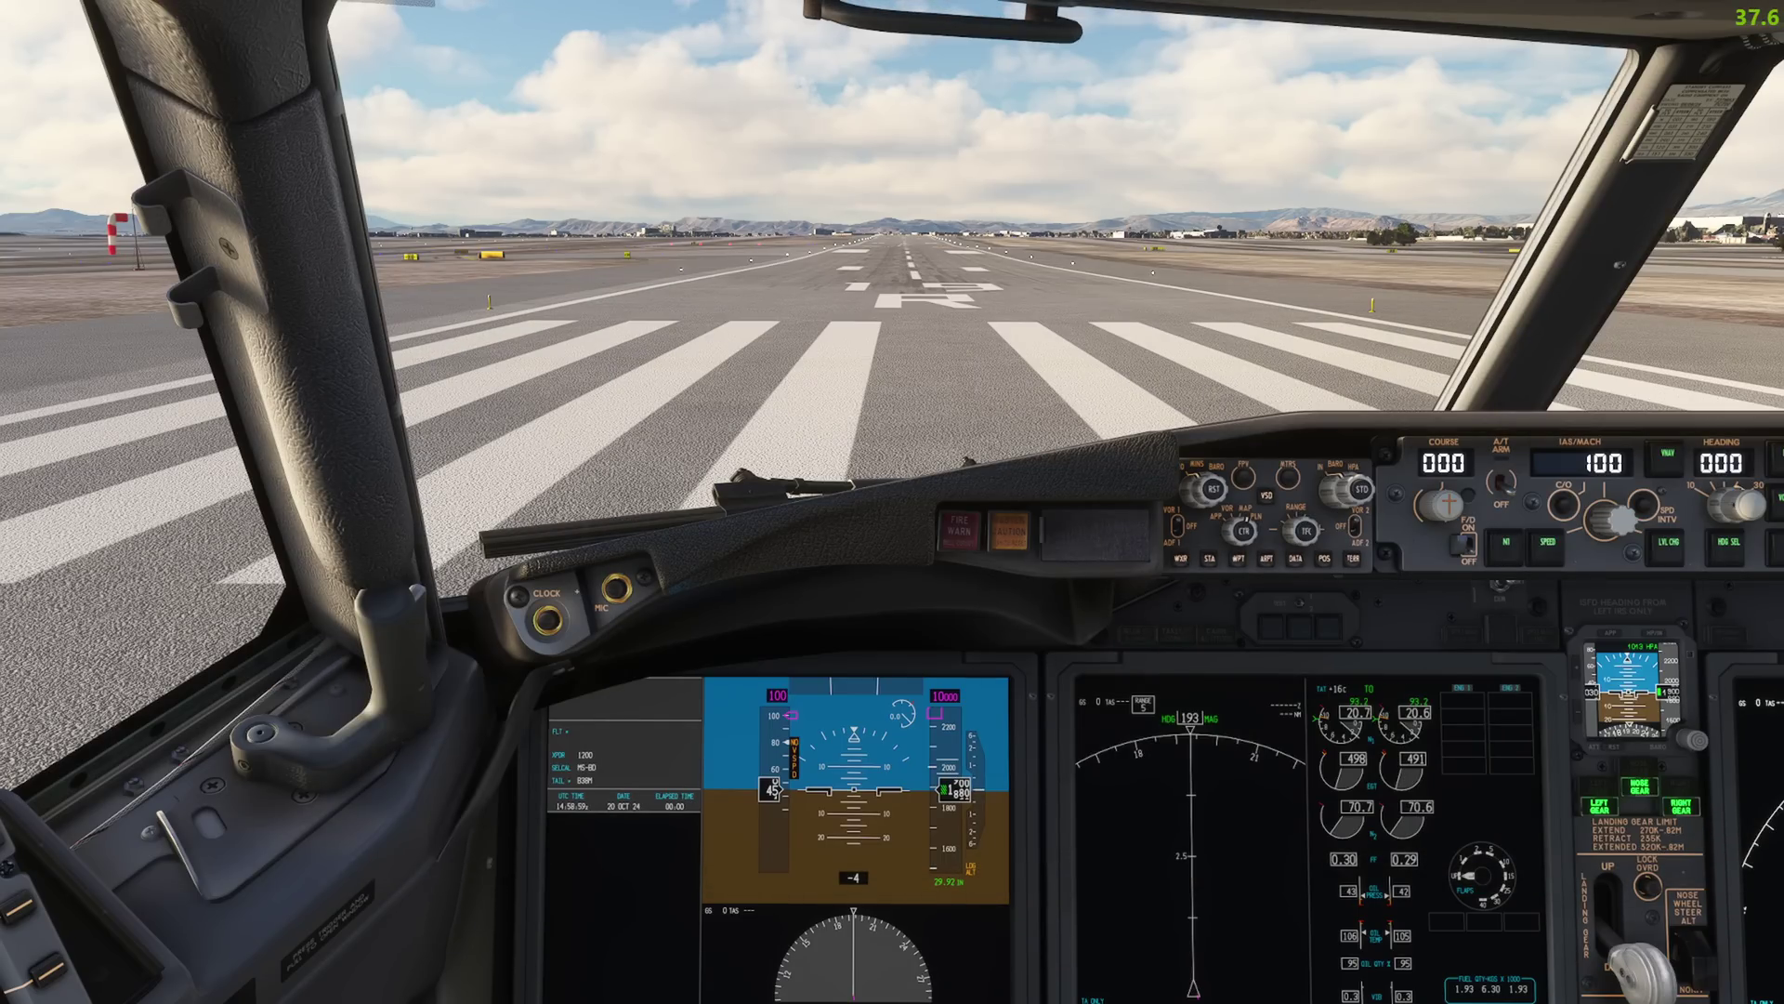
key("ctrl+shift+Escape")
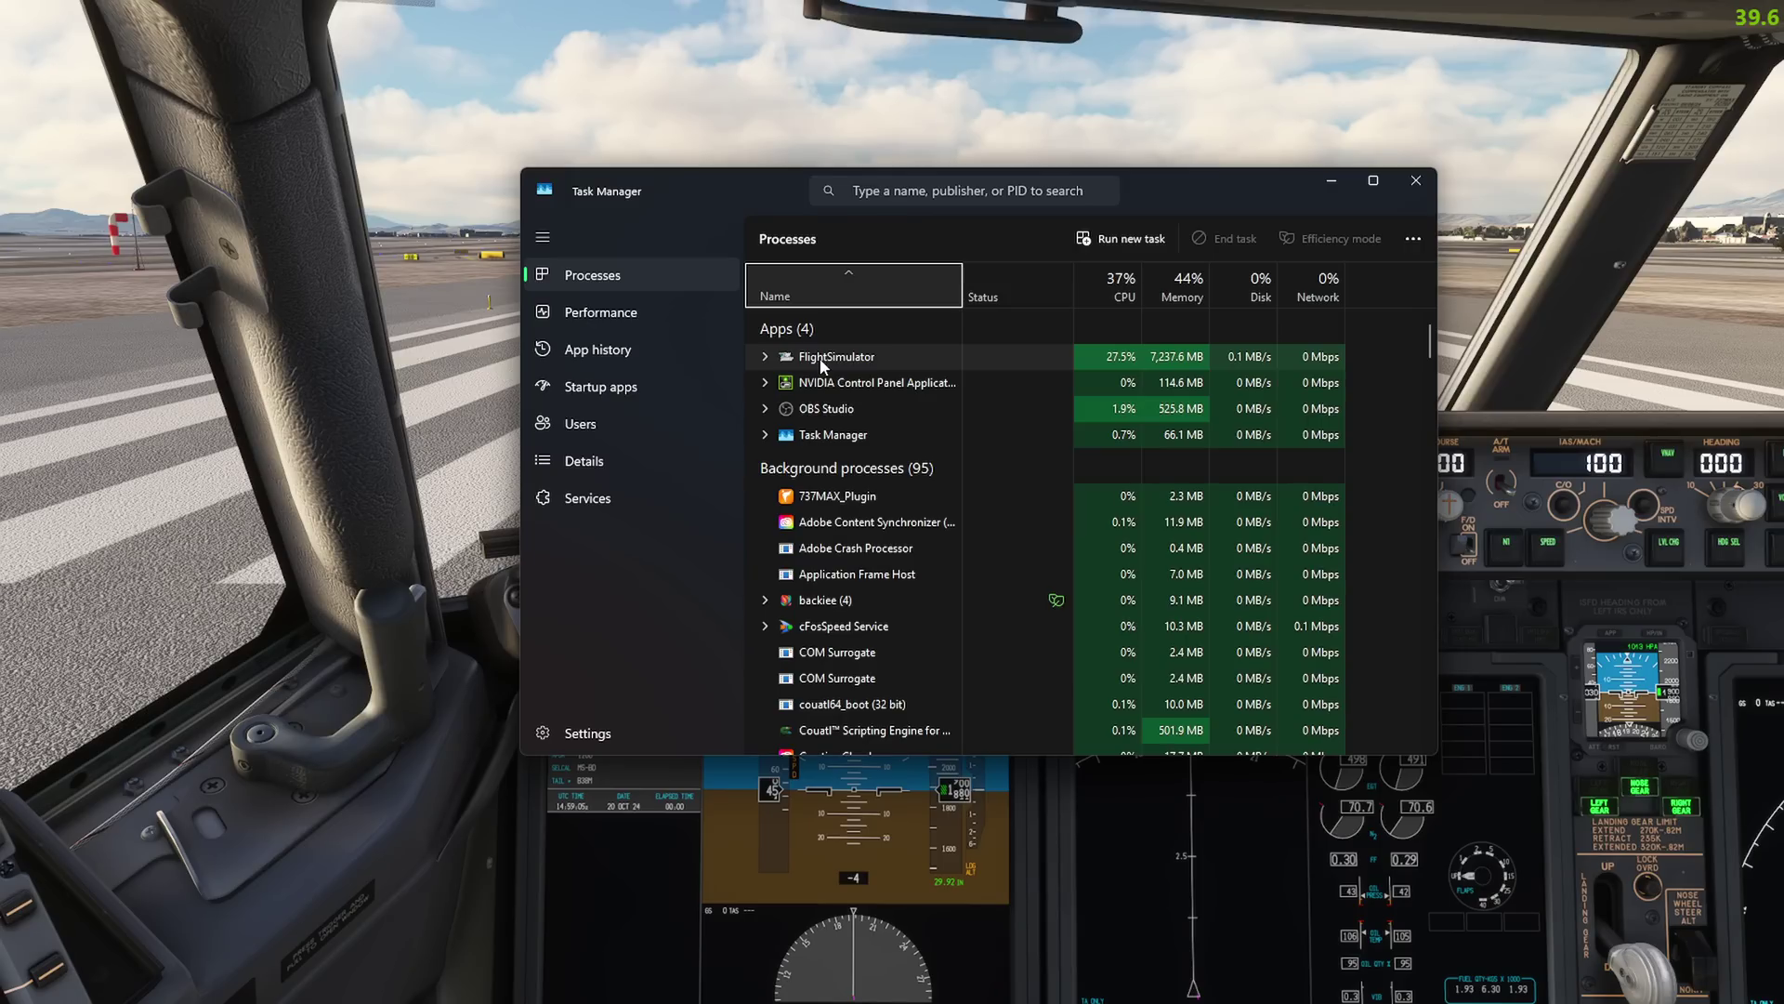
right_click(822, 365)
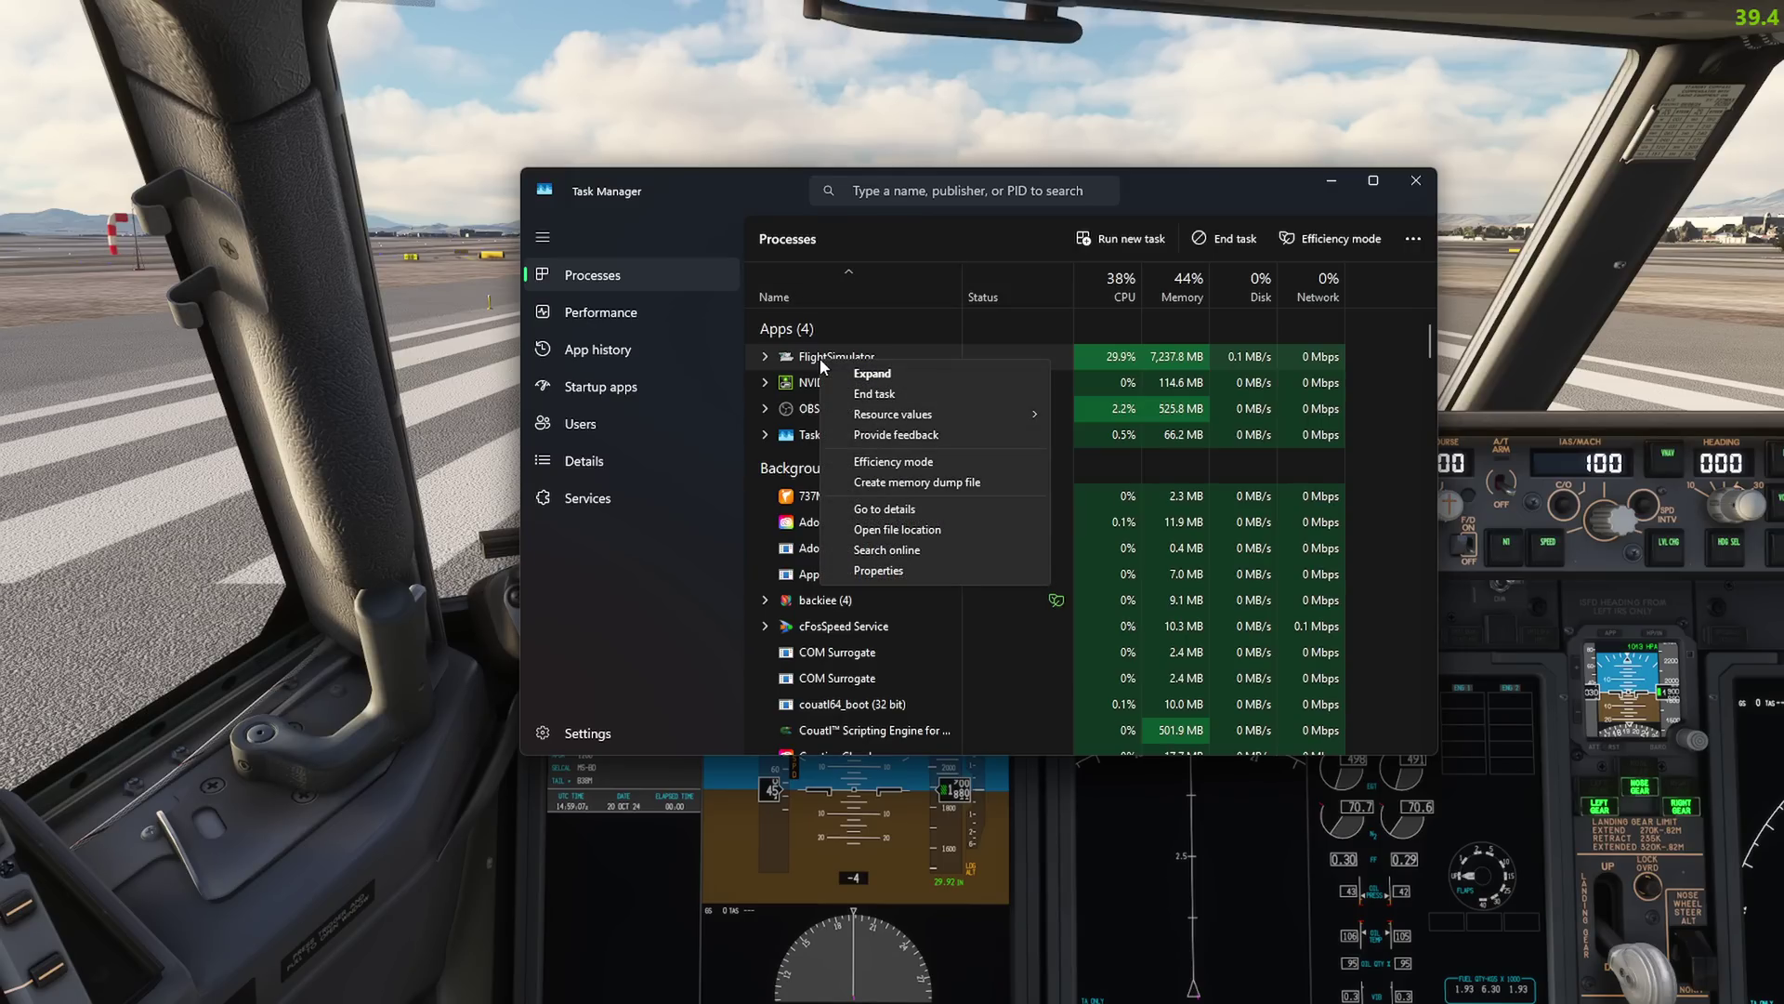
left_click(888, 510)
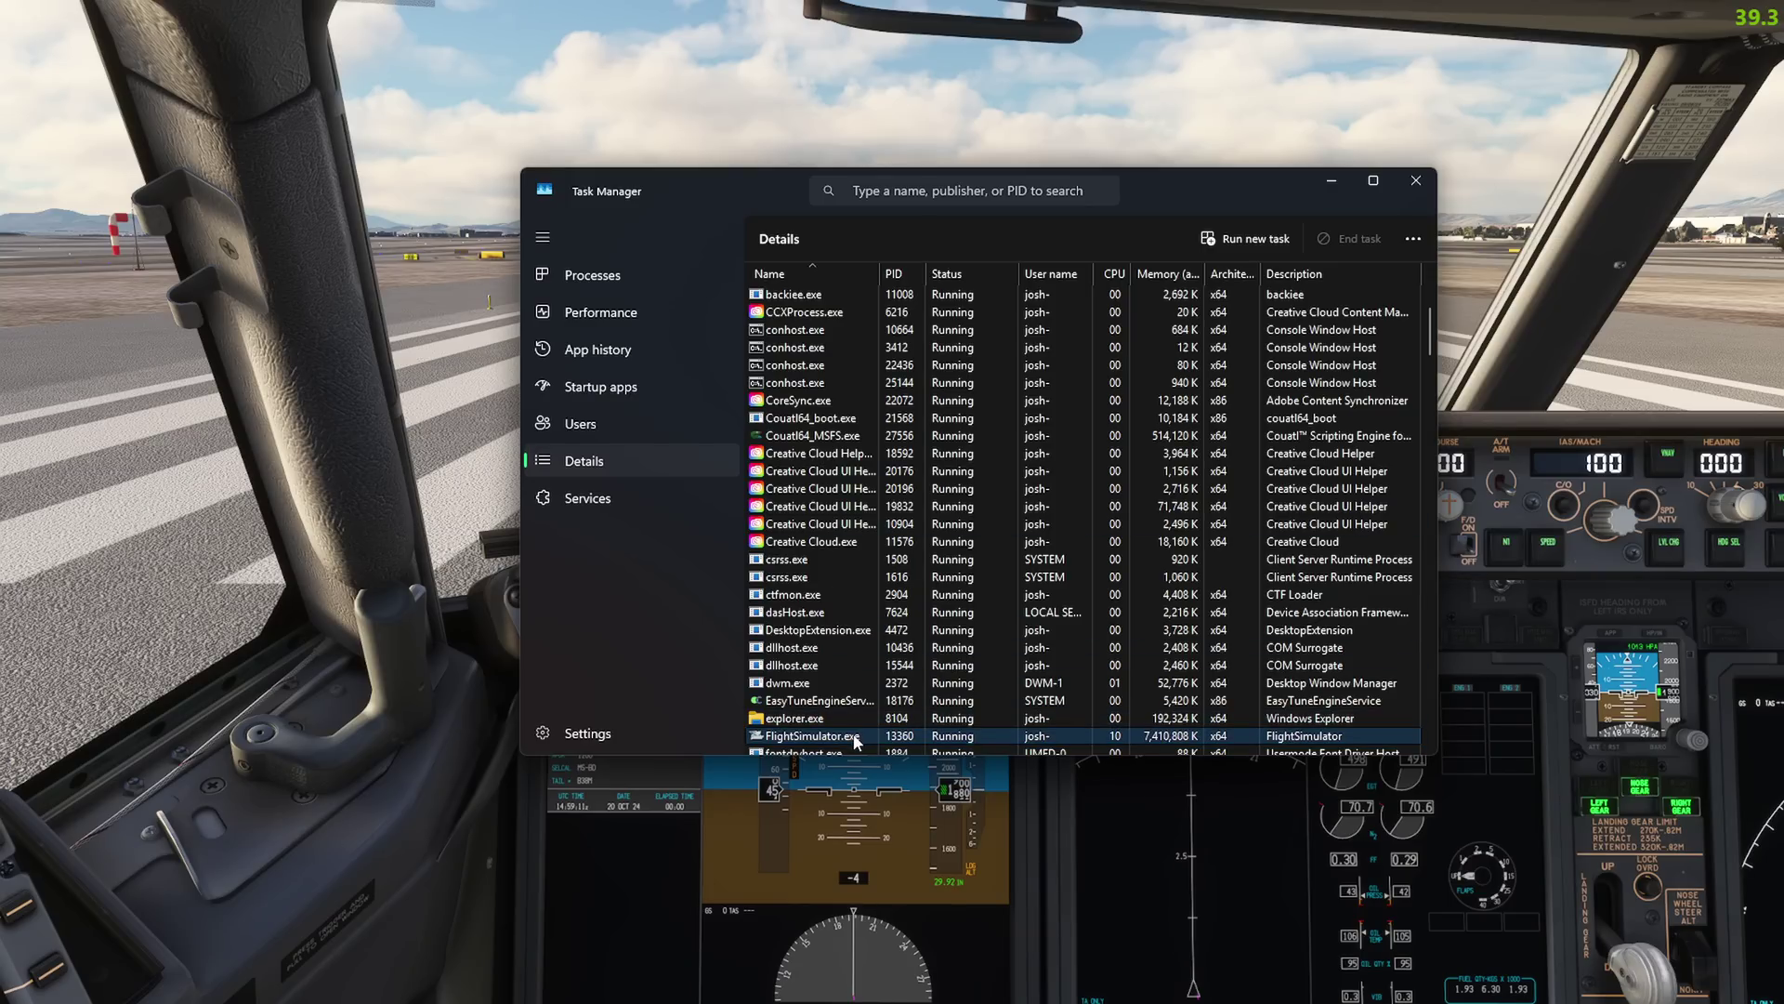
Set FlightSimulator.exe priority to High, confirm the change, and close Task Manager
right_click(855, 736)
mouse_move(930, 542)
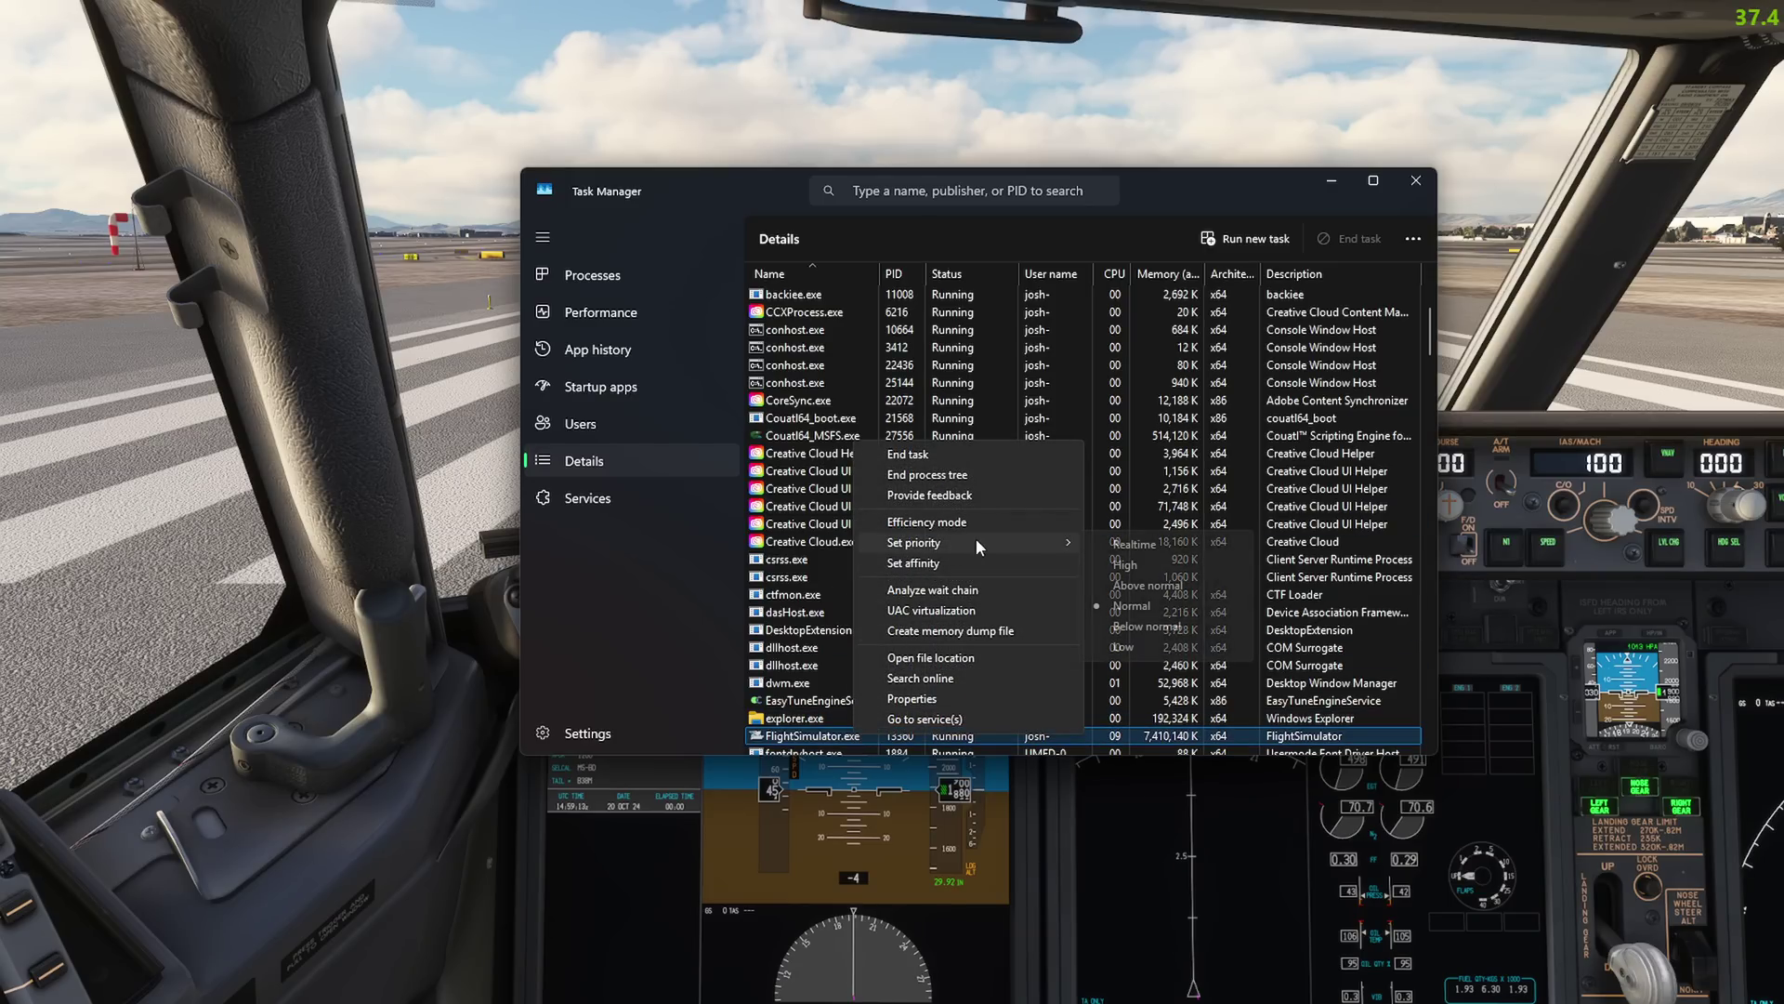
left_click(1147, 567)
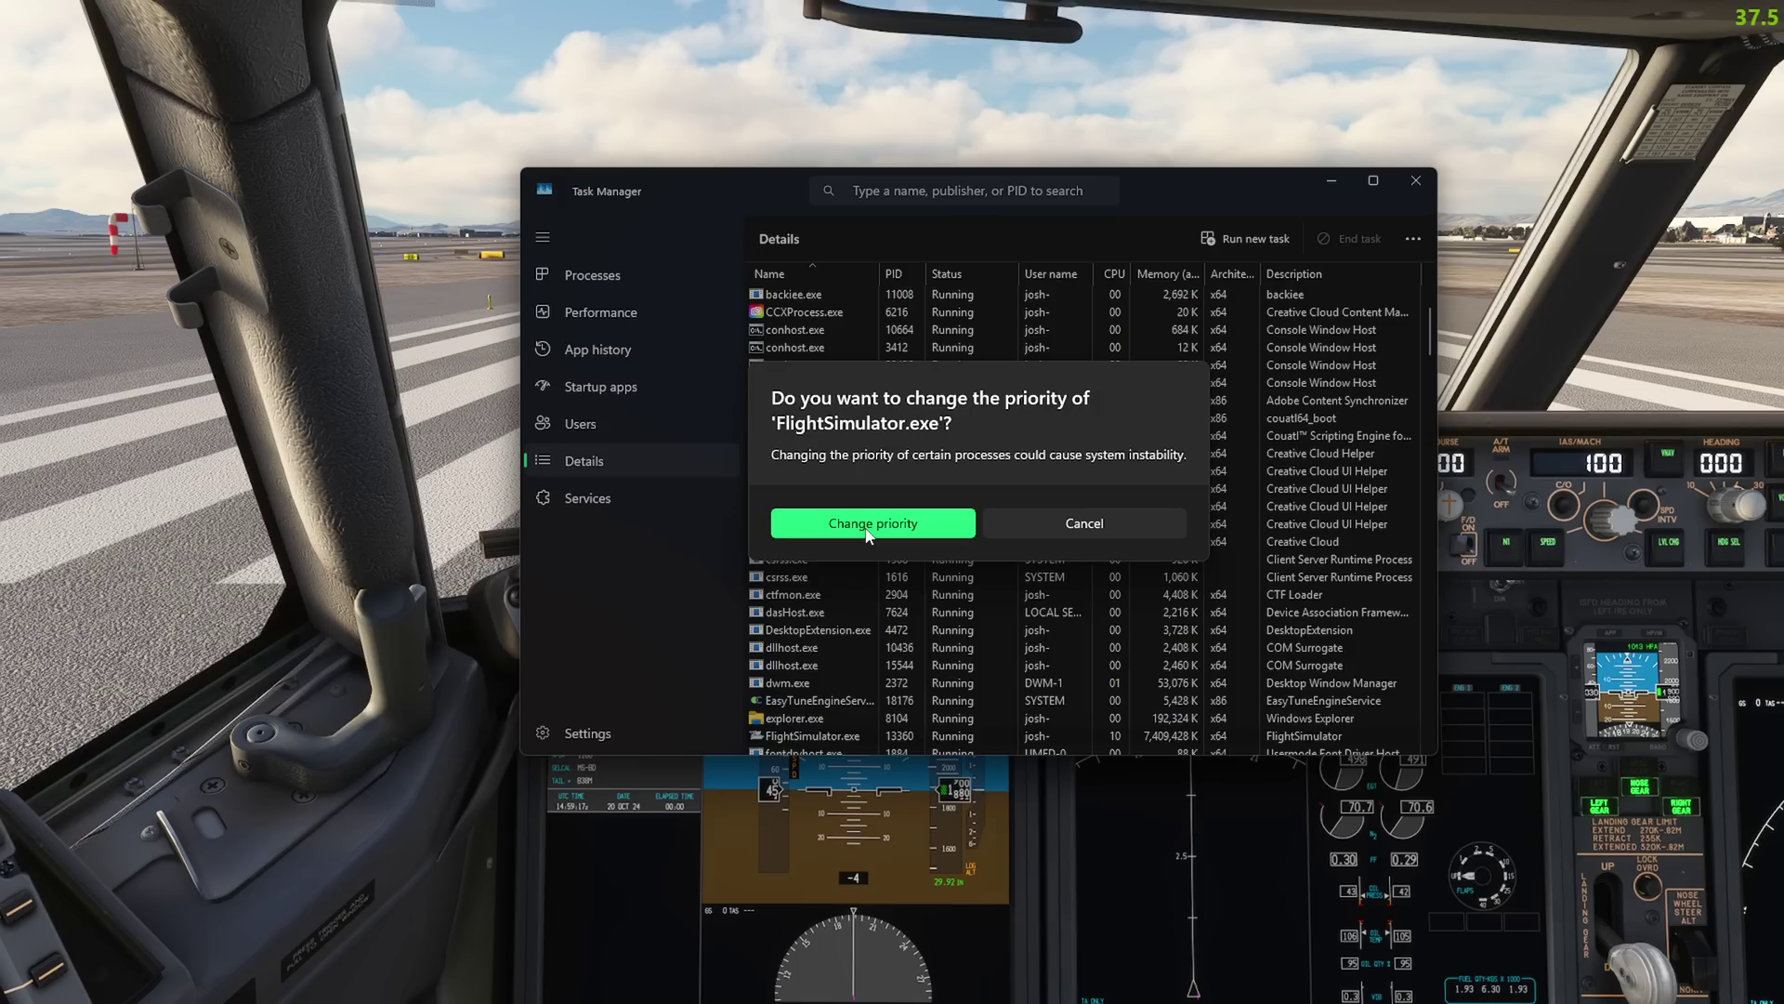
left_click(869, 532)
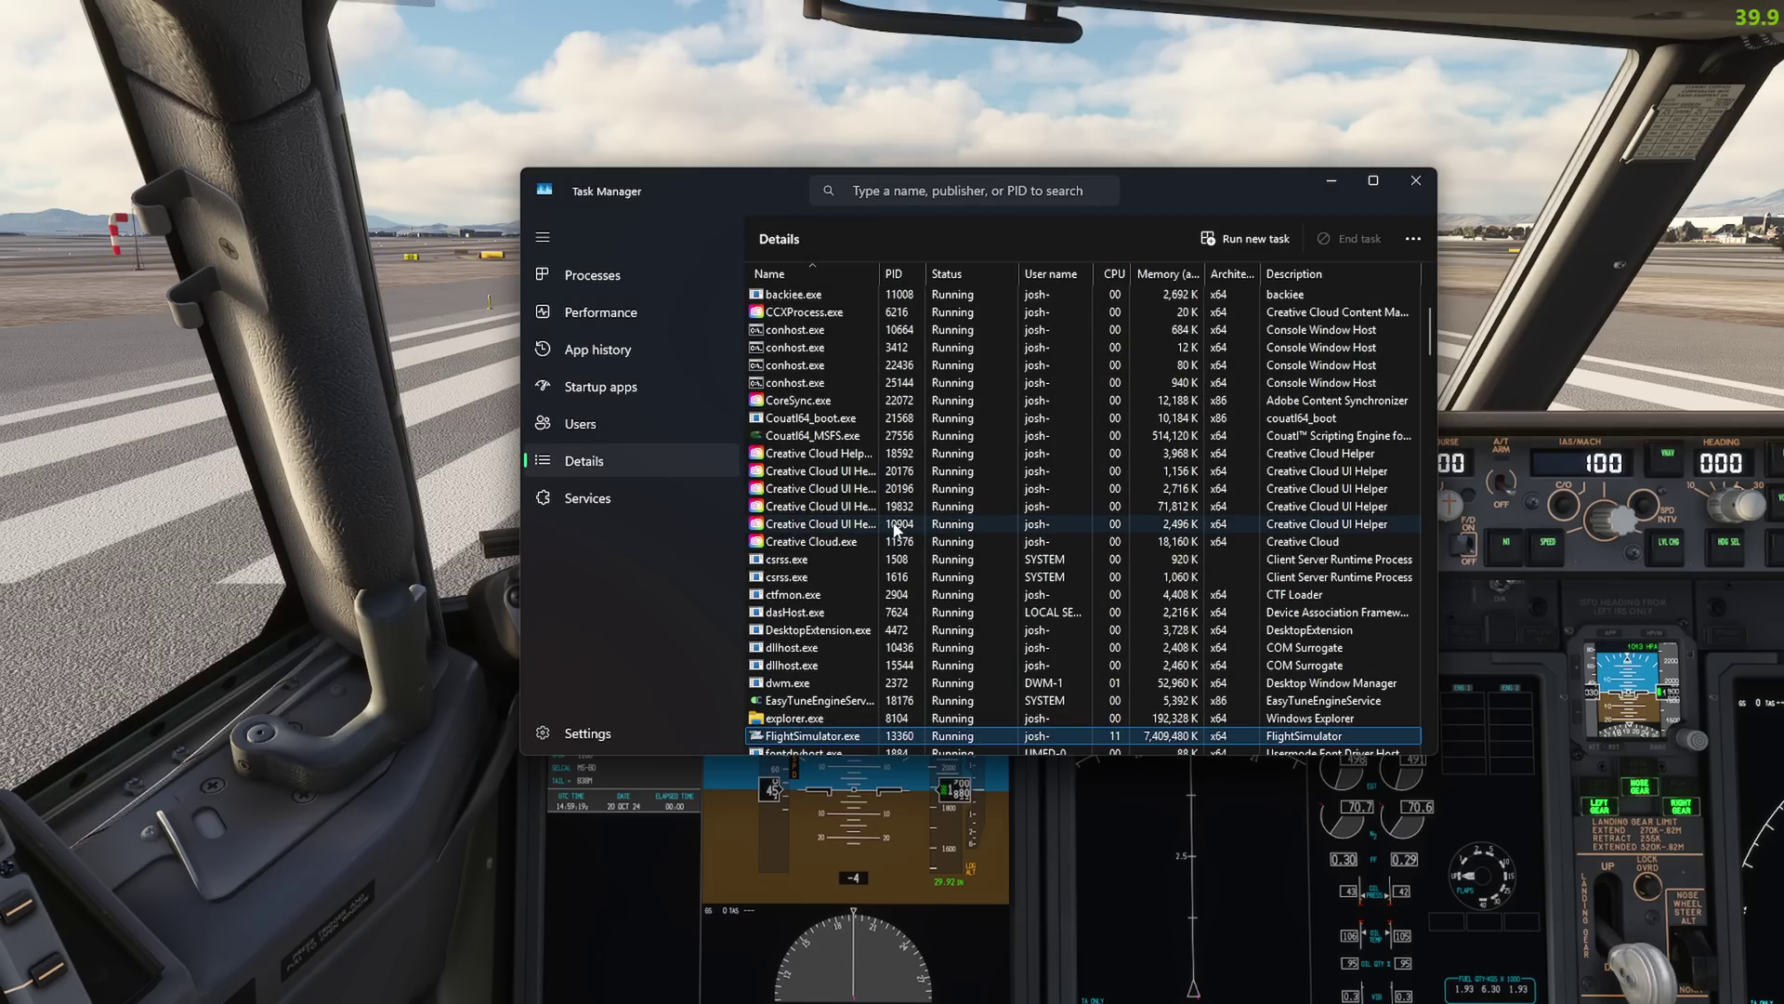
left_click(1416, 182)
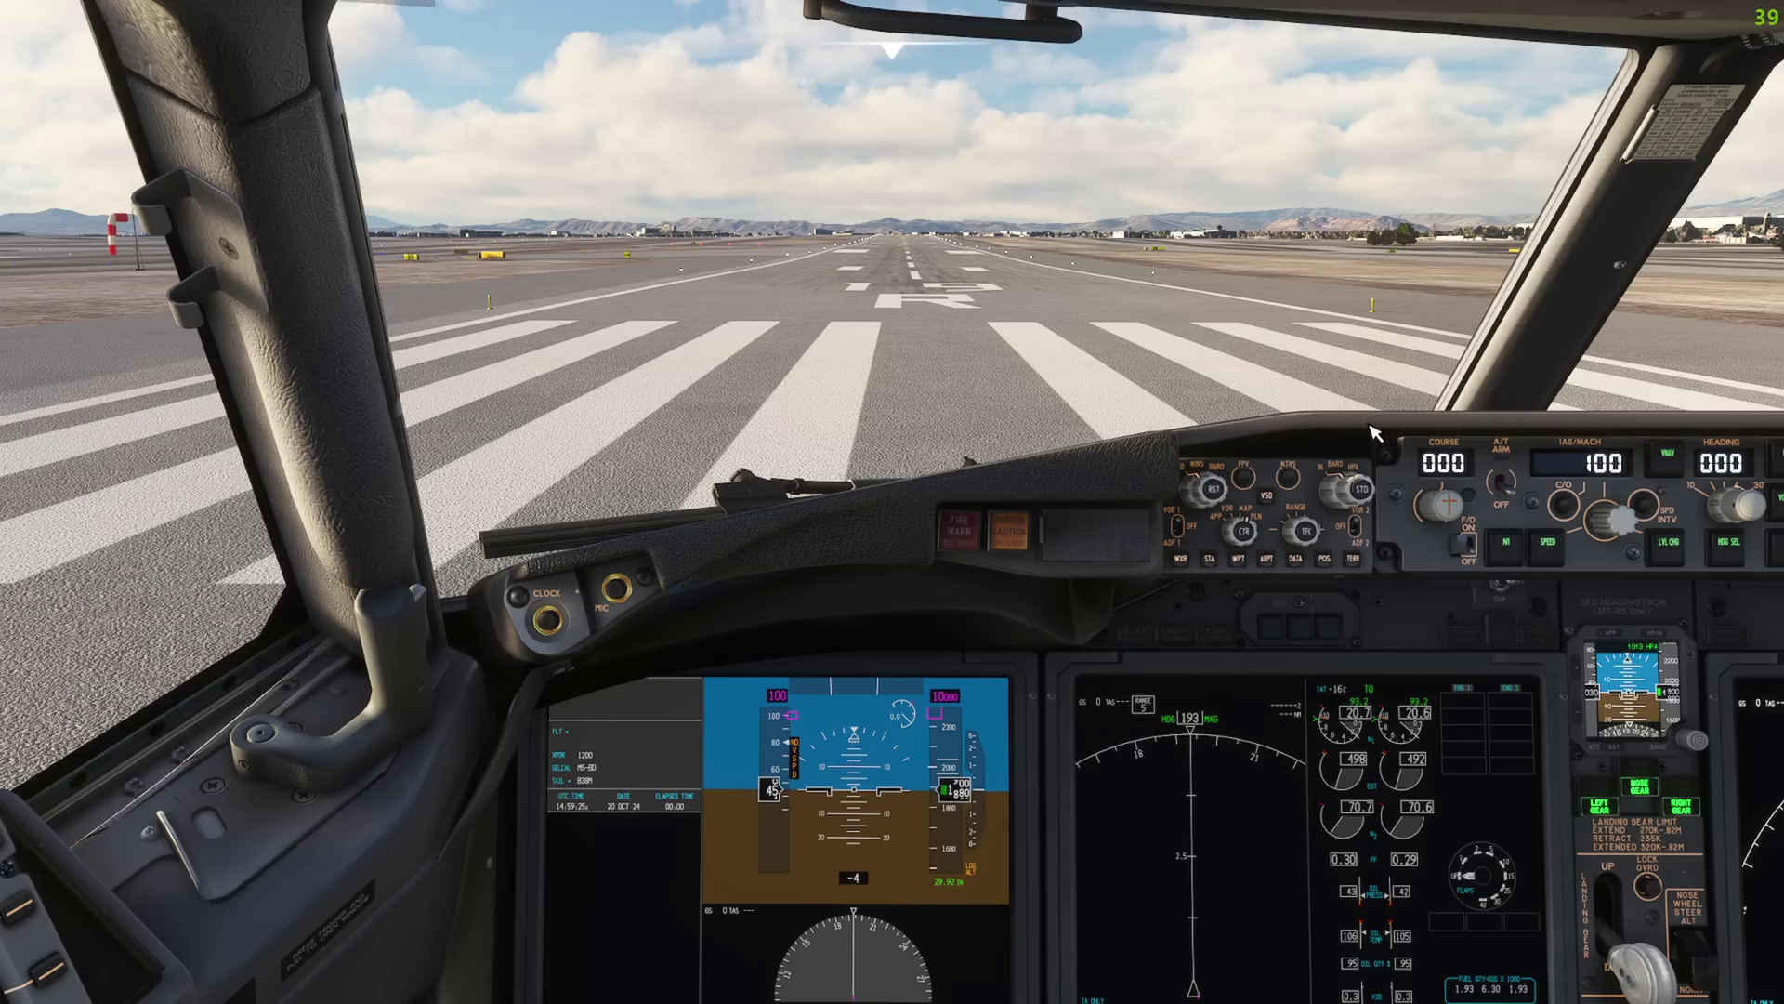
left_click_drag(1195, 366, 167, 316)
scroll(1157, 346, "up", 10)
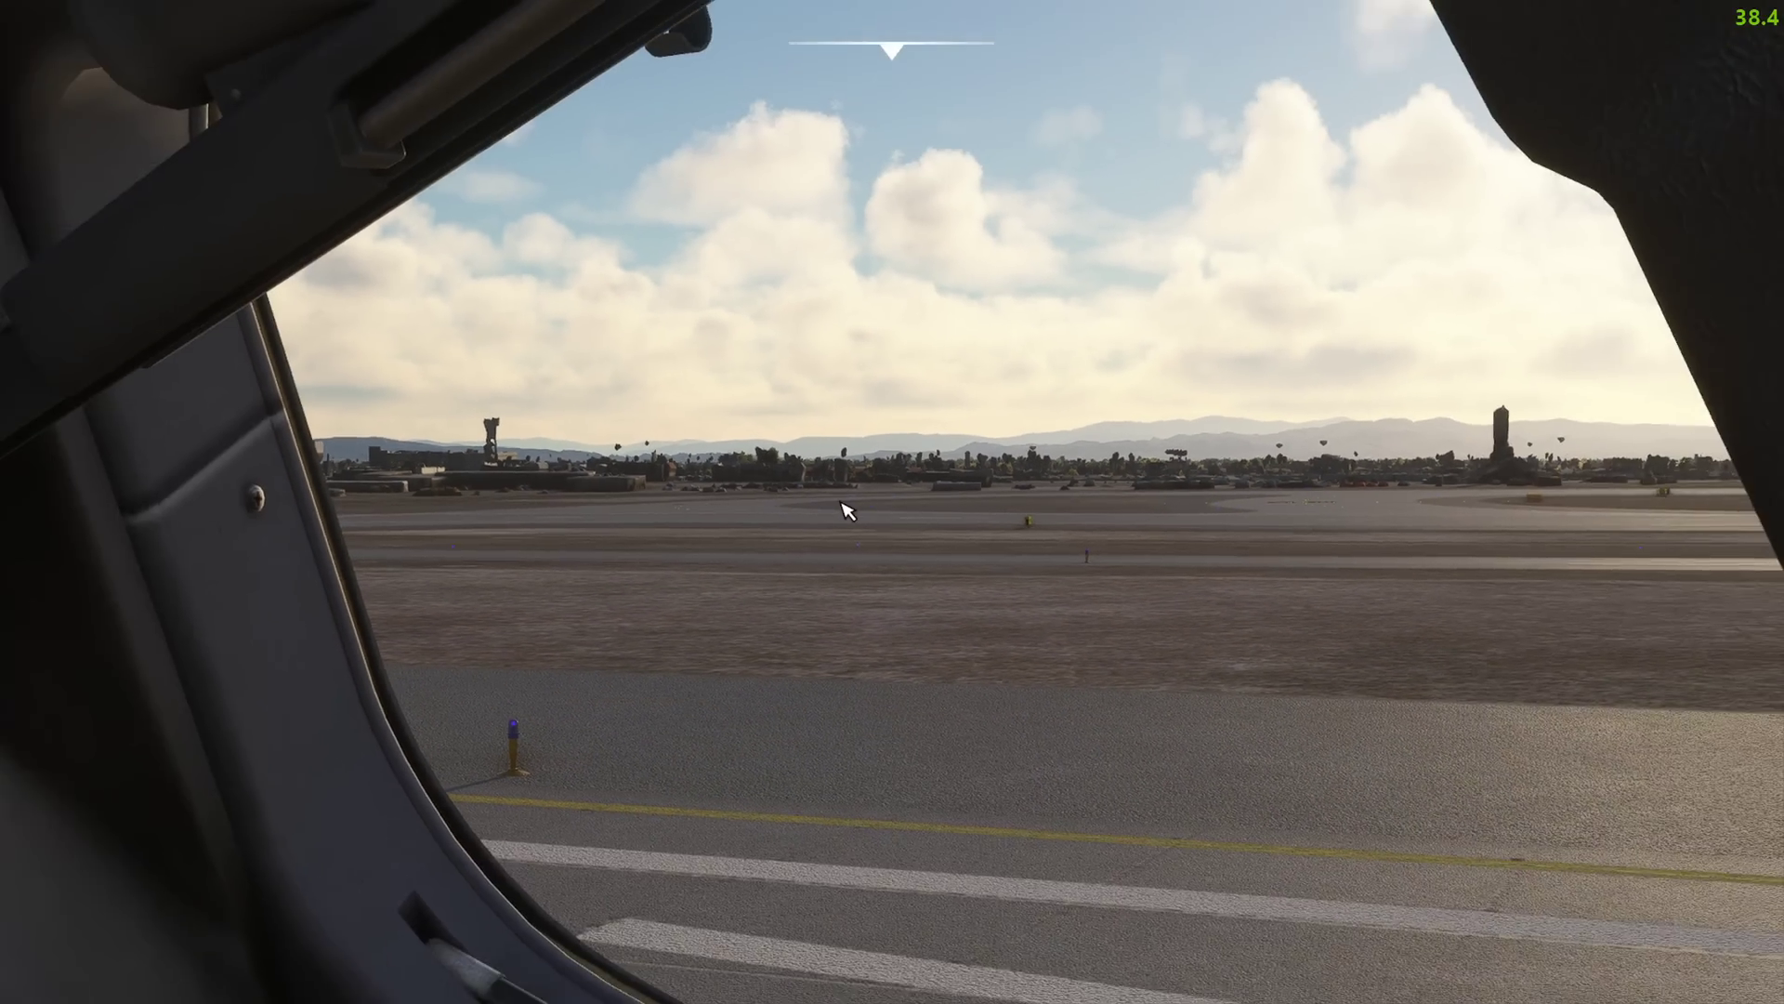
scroll(828, 518, "down", 5)
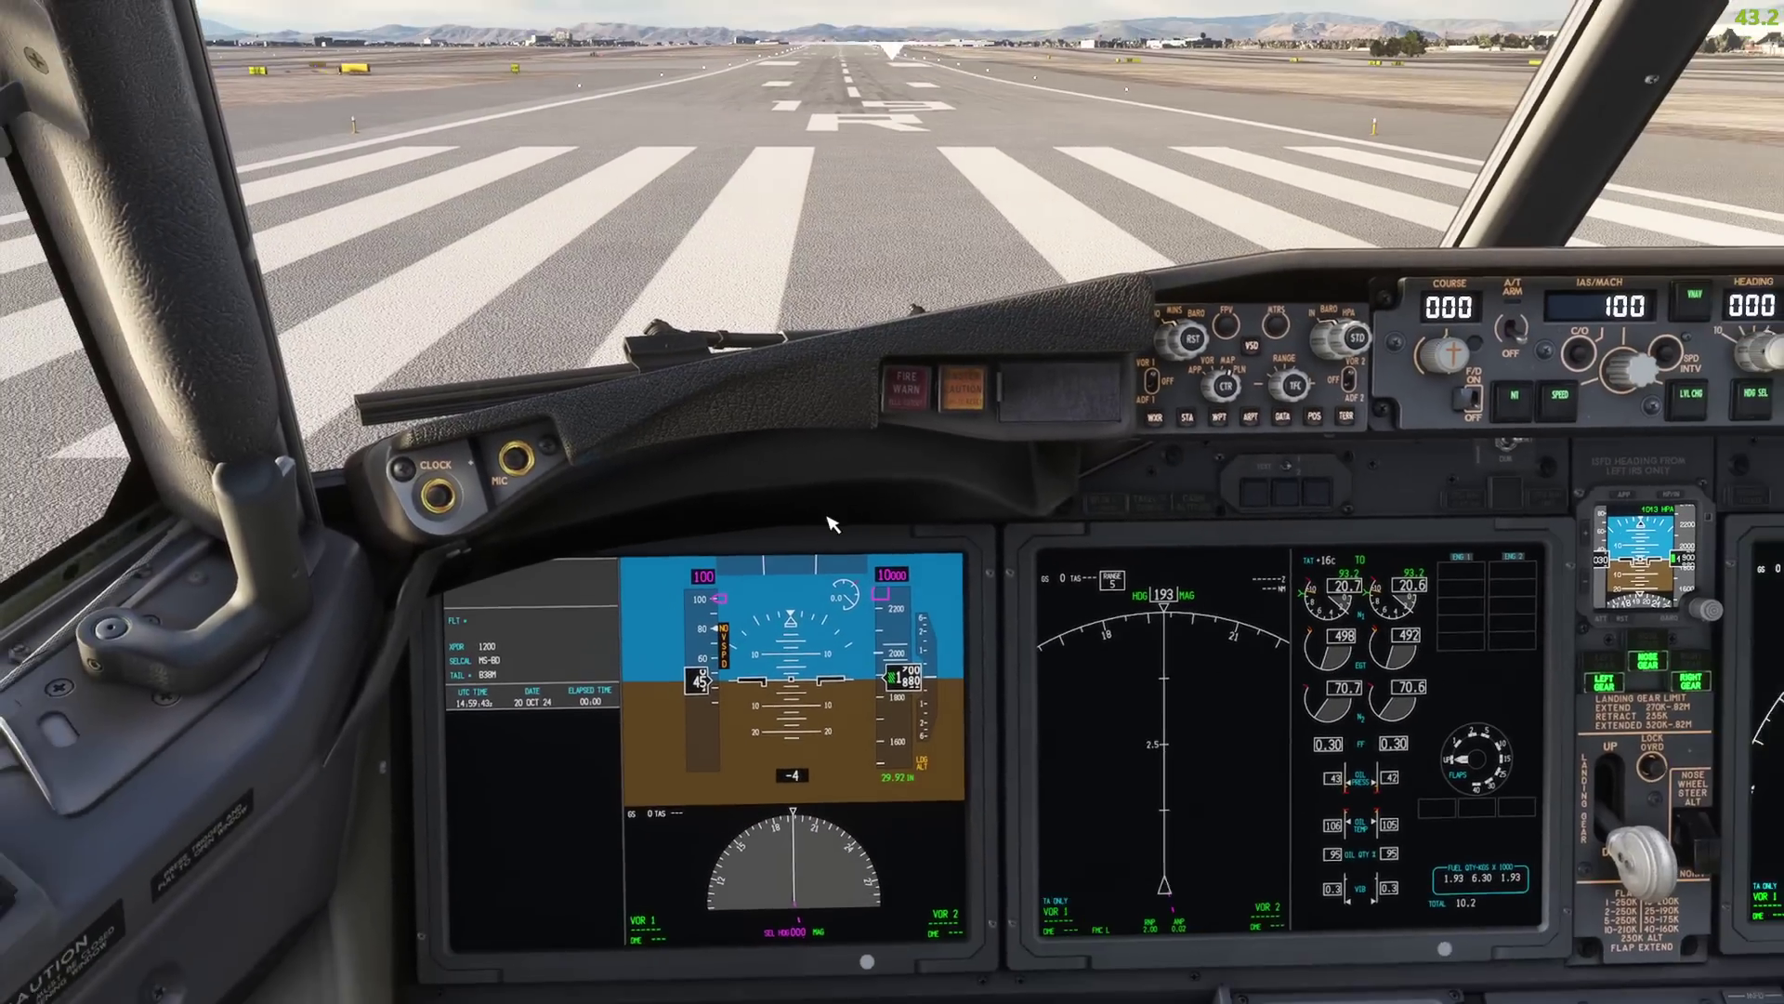